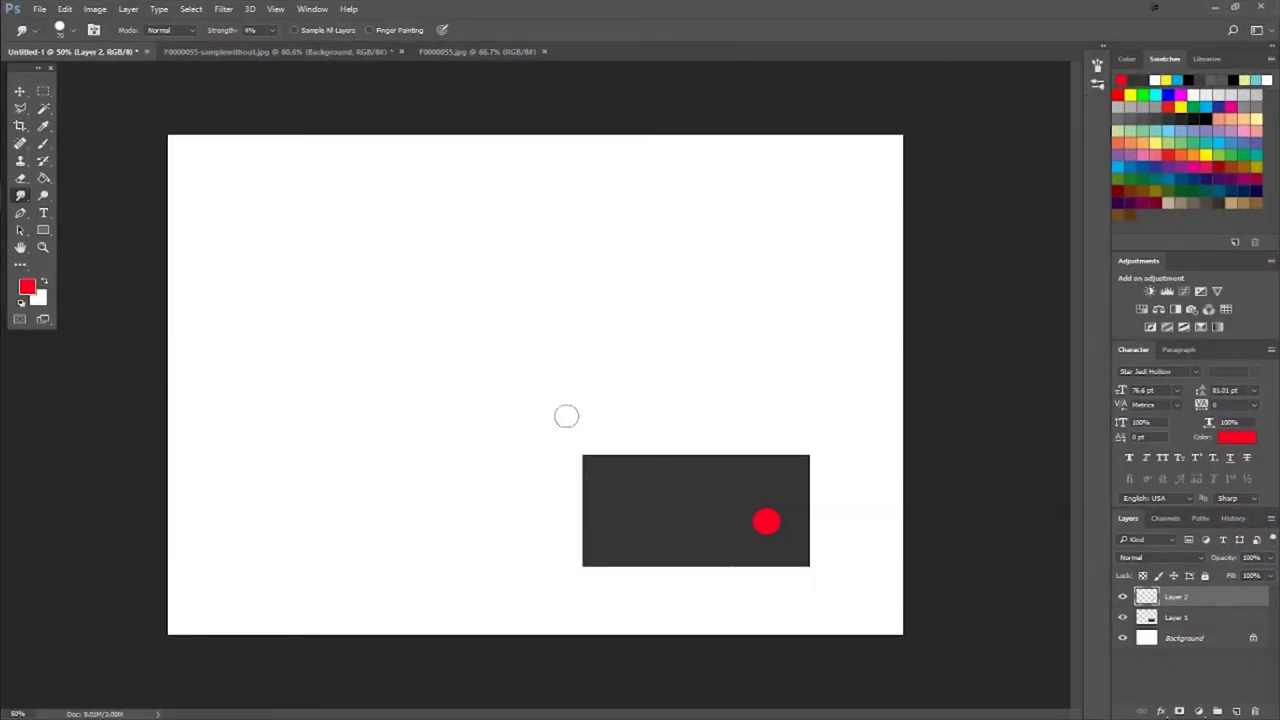
Open the File menu over the dark-rectangle-and-red-dot document
{"action": "left_click", "coordinate": [37, 10]}
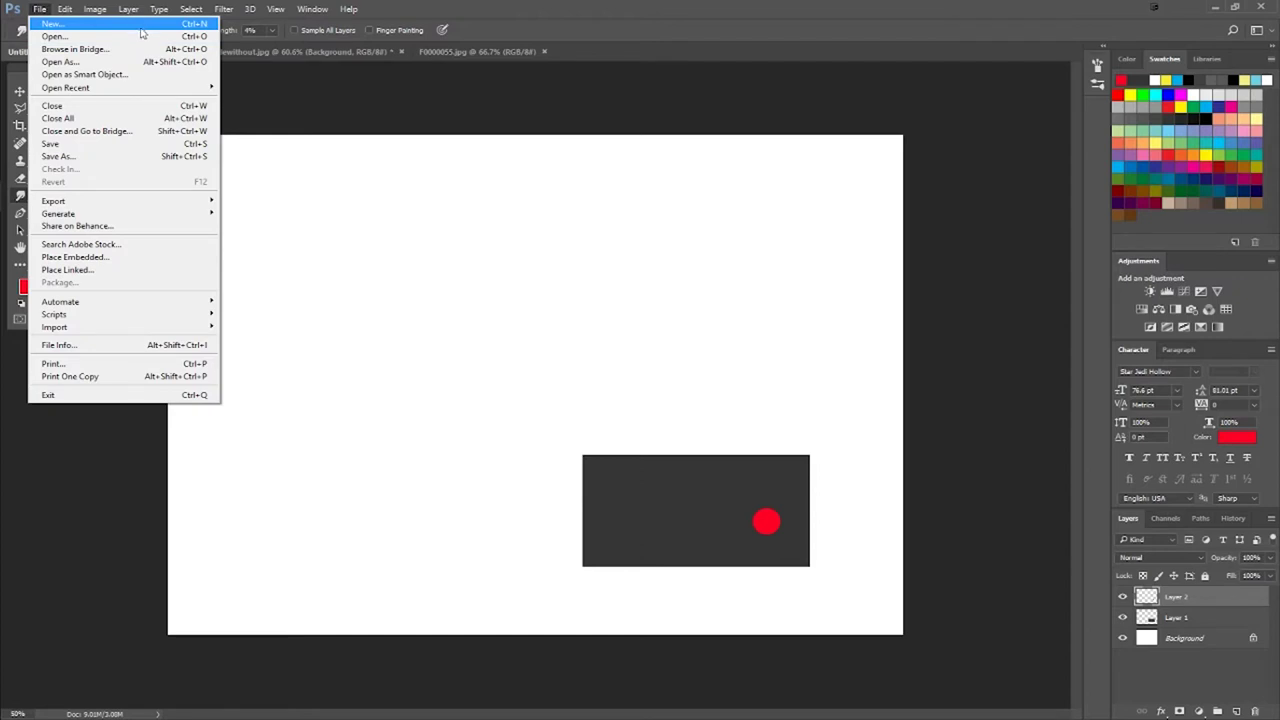
Hide Layer 1 and Layer 2 for a blank white canvas, and pick the Rectangular Marquee
{"action": "left_click", "coordinate": [545, 107]}
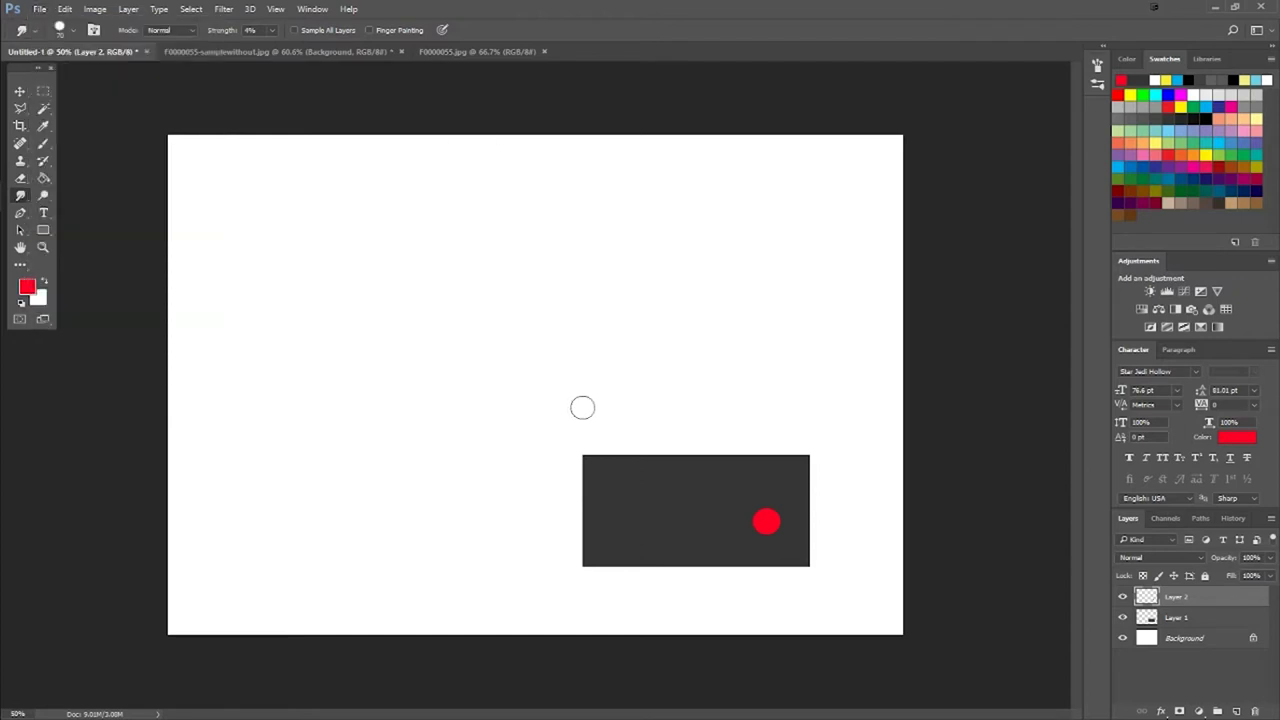
{"action": "left_click", "coordinate": [1122, 619]}
{"action": "left_click", "coordinate": [1122, 596]}
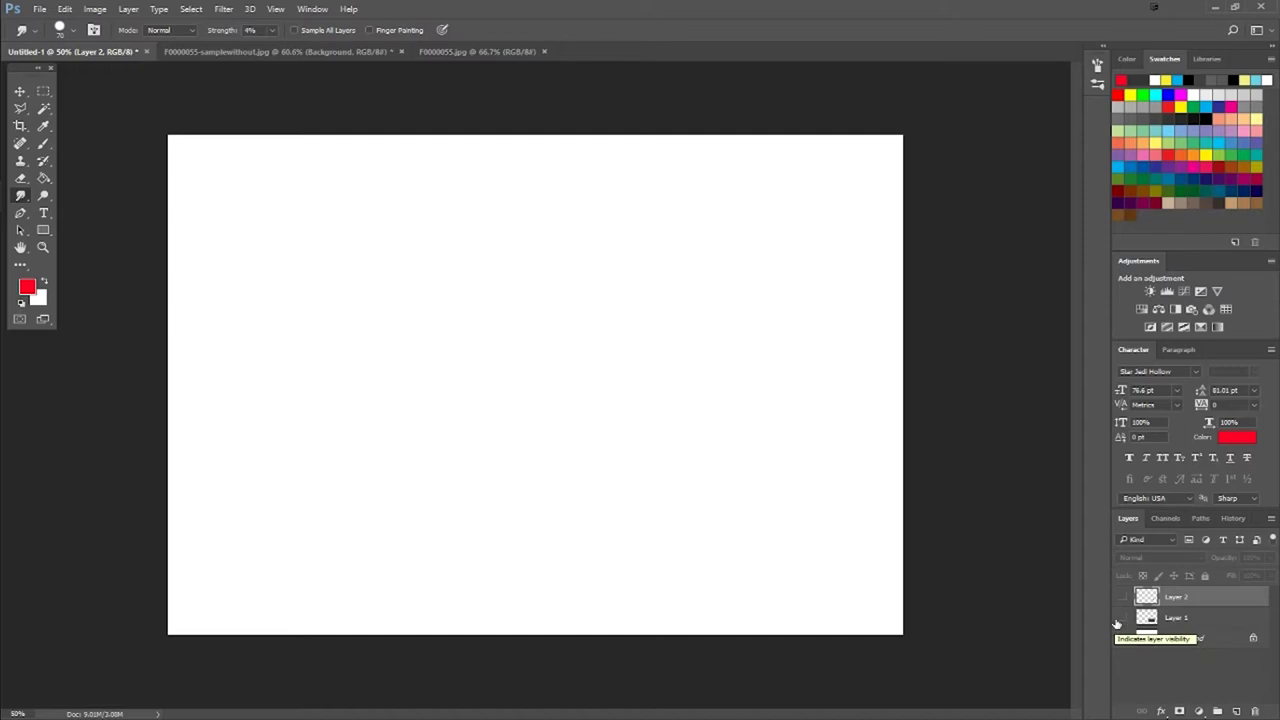
{"action": "left_click", "coordinate": [1123, 618]}
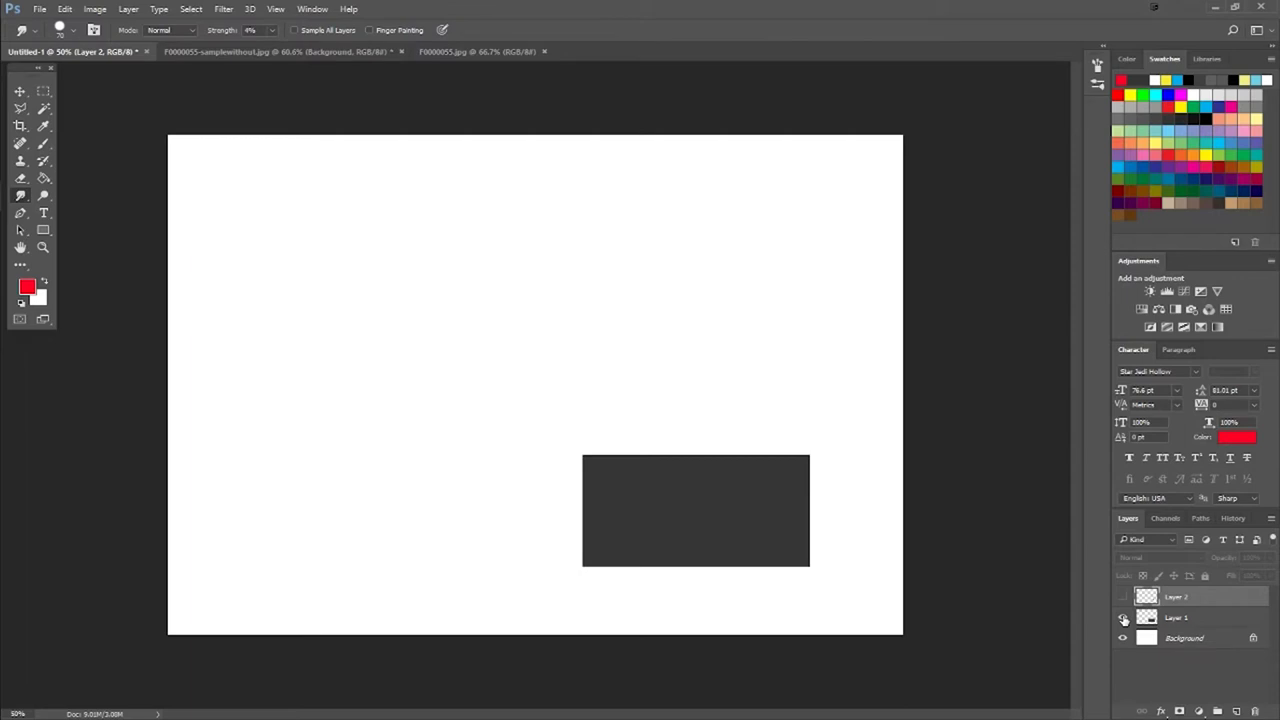
{"action": "left_click", "coordinate": [1123, 618]}
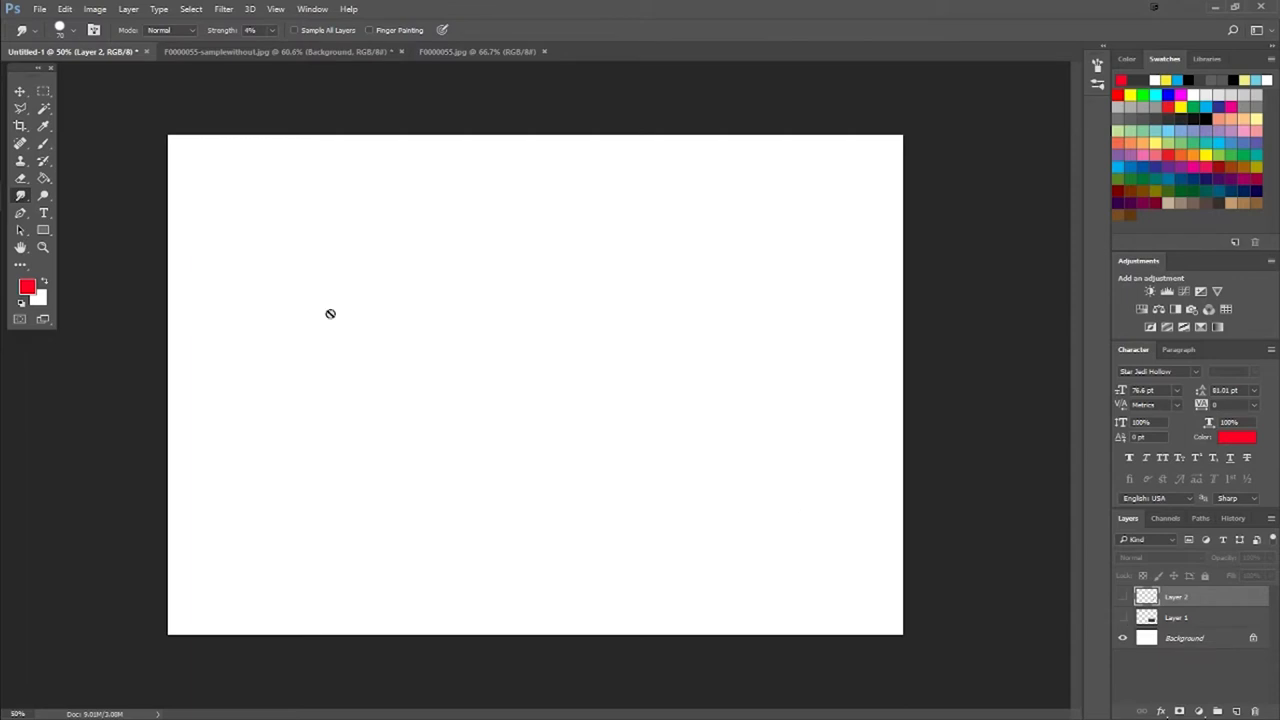
{"action": "left_click", "coordinate": [20, 92]}
{"action": "left_click", "coordinate": [44, 92]}
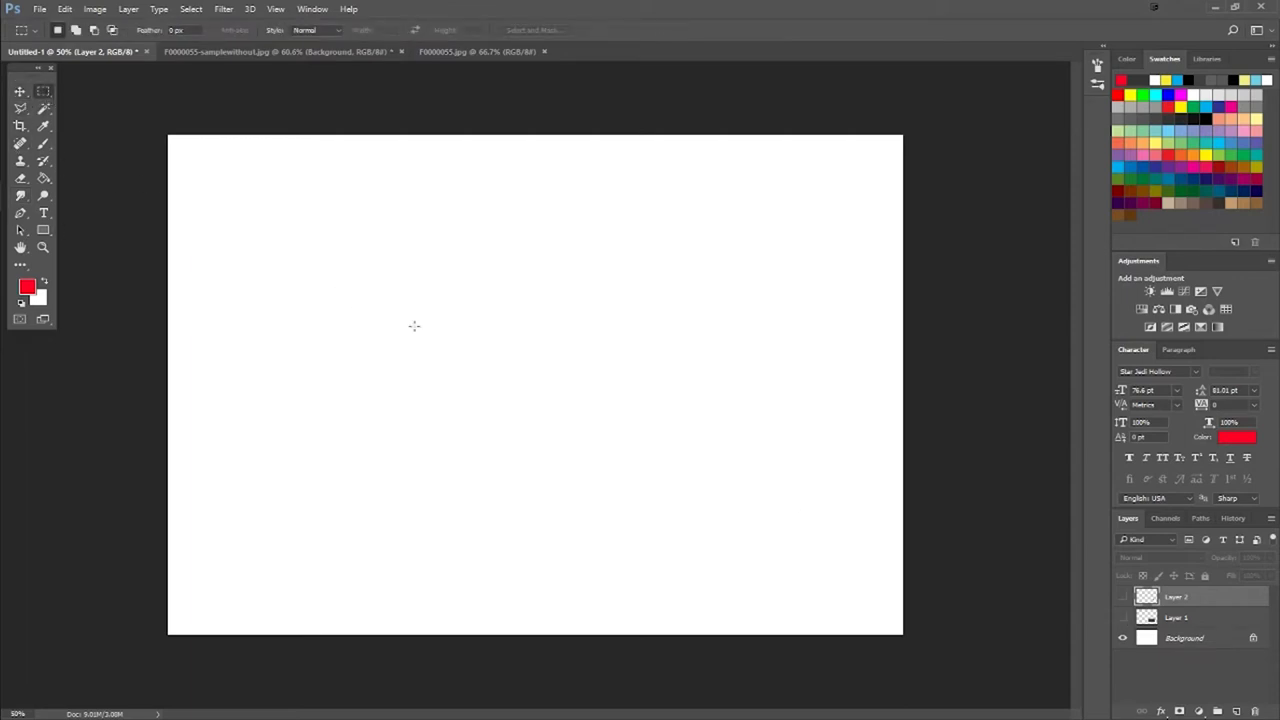
Choose Rectangular Marquee Tool from the marquee flyout
{"action": "right_click", "coordinate": [44, 92]}
{"action": "left_click", "coordinate": [45, 94]}
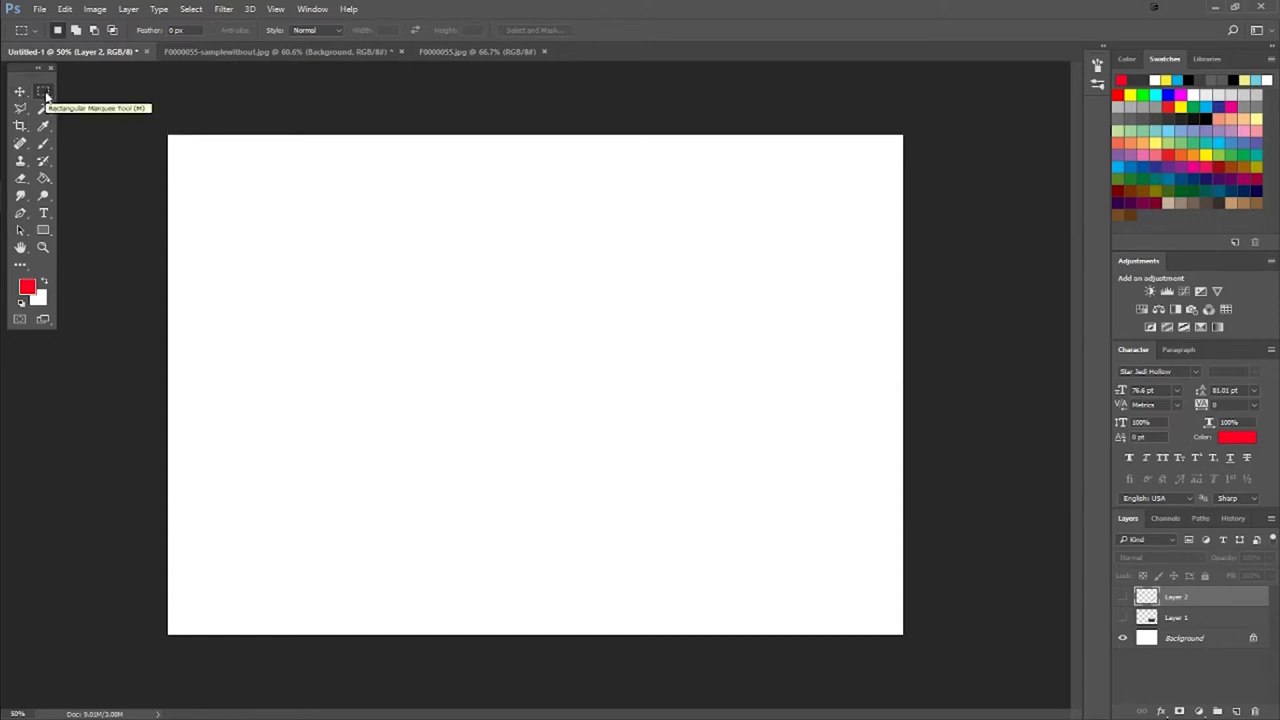
{"action": "right_click", "coordinate": [46, 92]}
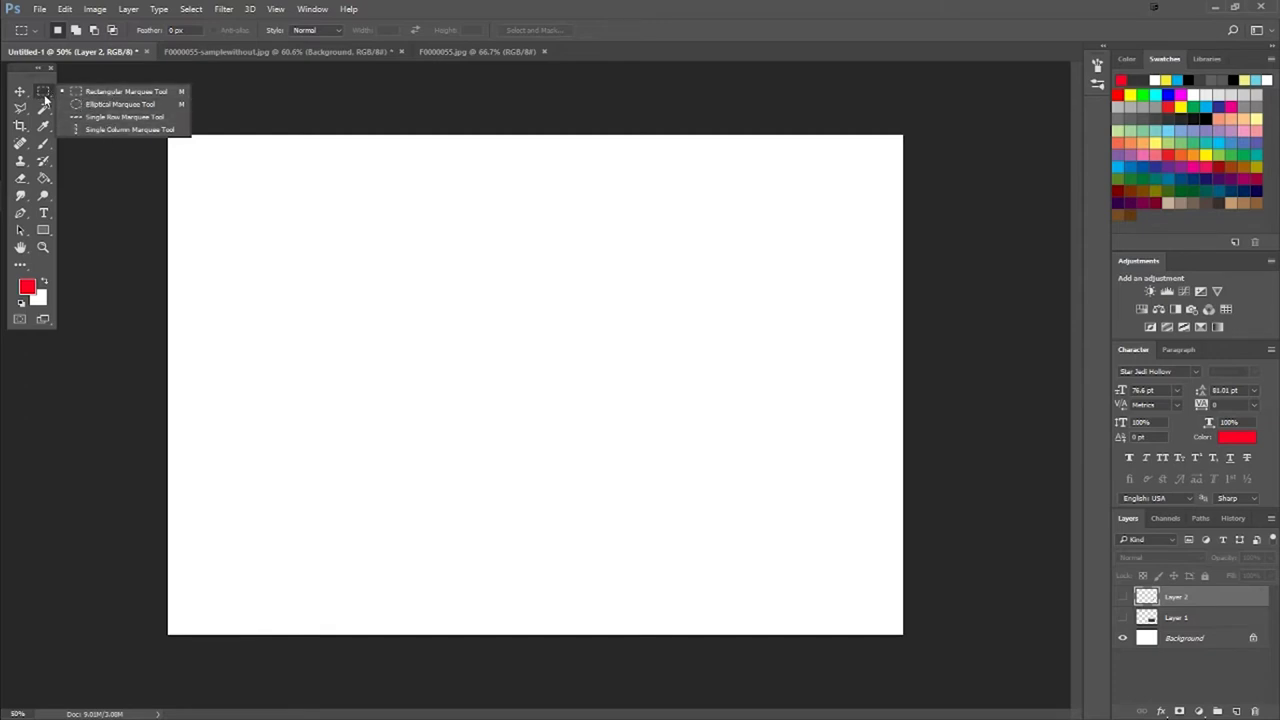
{"action": "left_click", "coordinate": [574, 457]}
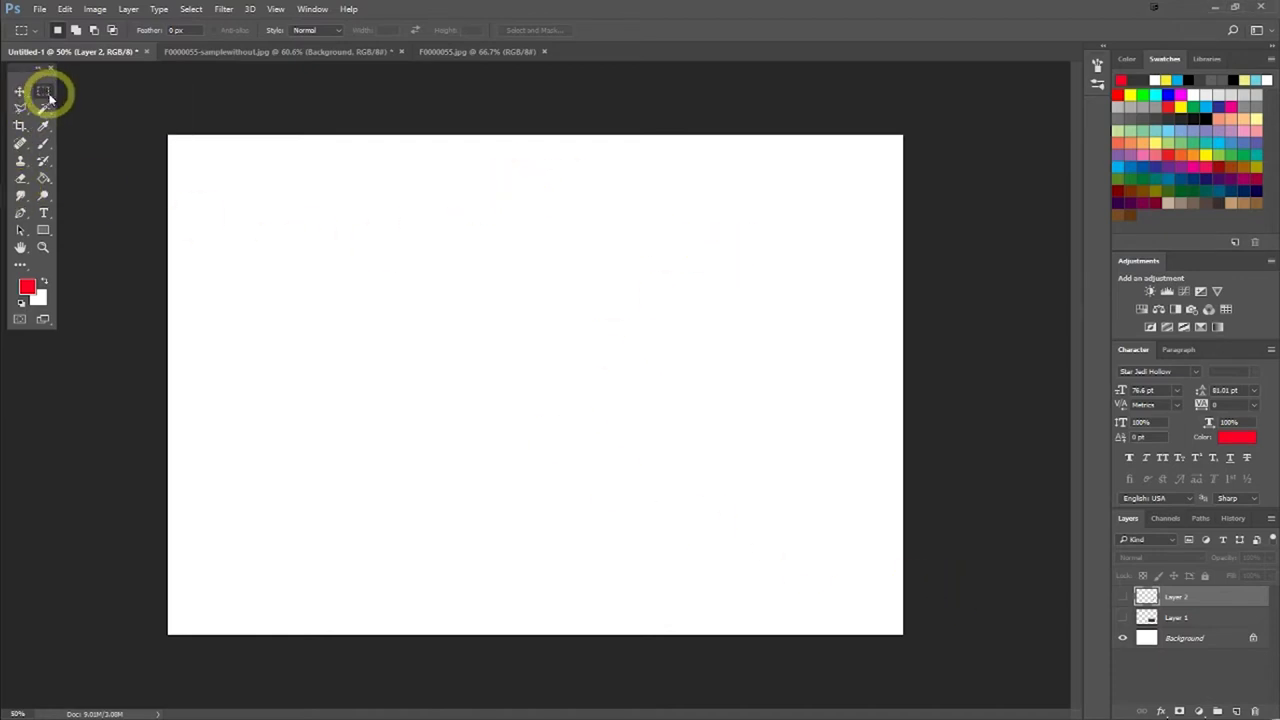
{"action": "left_click_drag", "start_coordinate": [44, 96], "coordinate": [120, 112]}
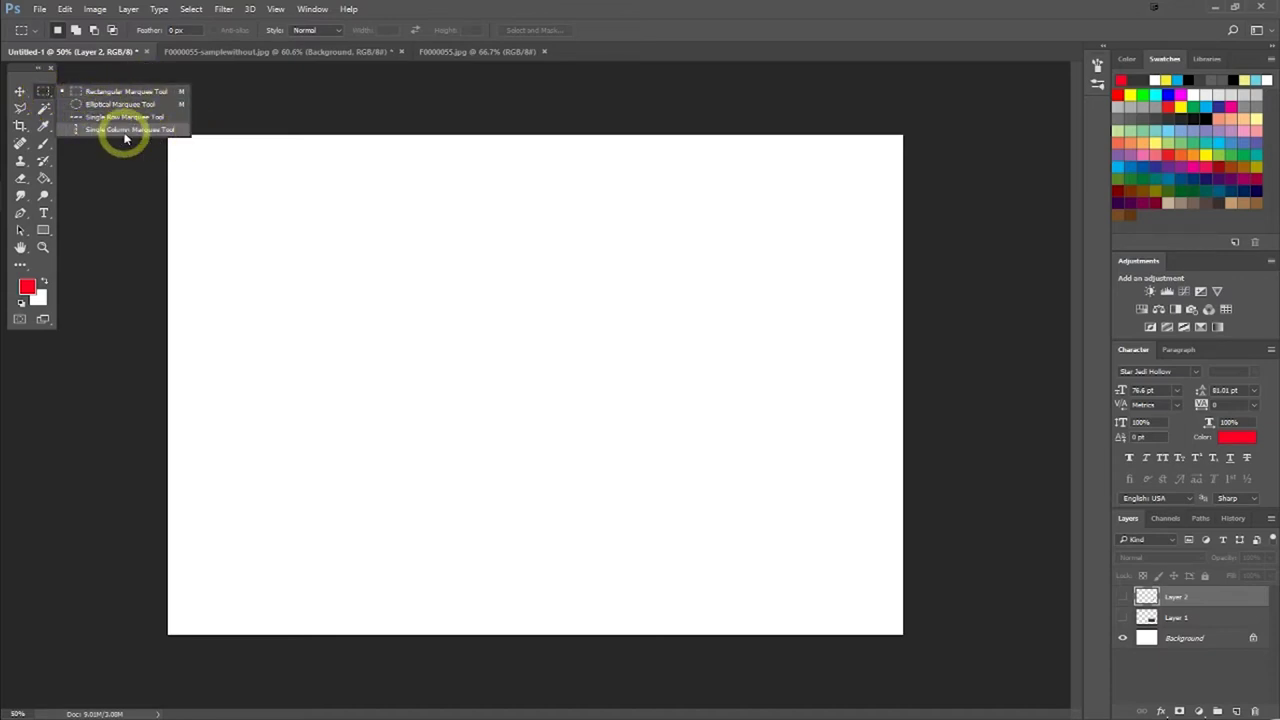
{"action": "left_click", "coordinate": [89, 94]}
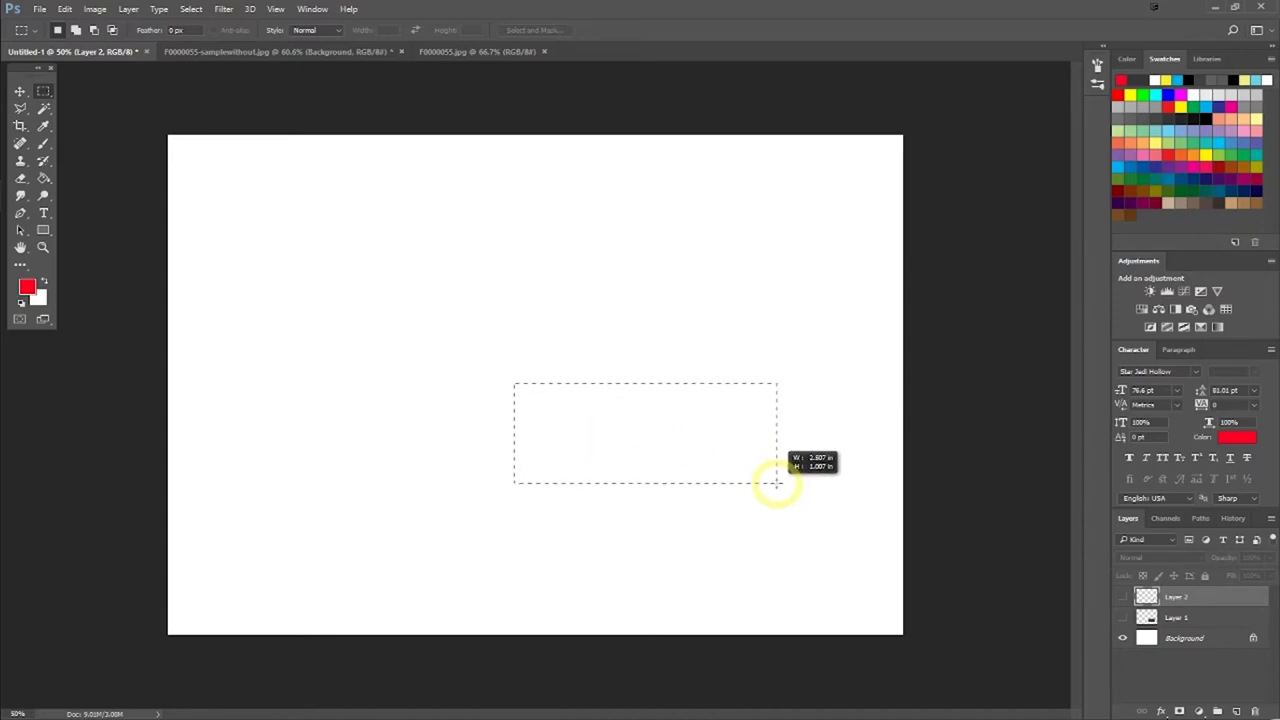
Draw a wide rectangular selection near the centre of the canvas
{"action": "left_click_drag", "start_coordinate": [513, 383], "coordinate": [774, 480]}
{"action": "mouse_move", "coordinate": [365, 340]}
{"action": "left_mouse_down"}
{"action": "mouse_move", "coordinate": [639, 500]}
{"action": "mouse_move", "coordinate": [737, 528]}
{"action": "left_mouse_up"}
{"action": "left_click_drag", "start_coordinate": [400, 420], "coordinate": [420, 388]}
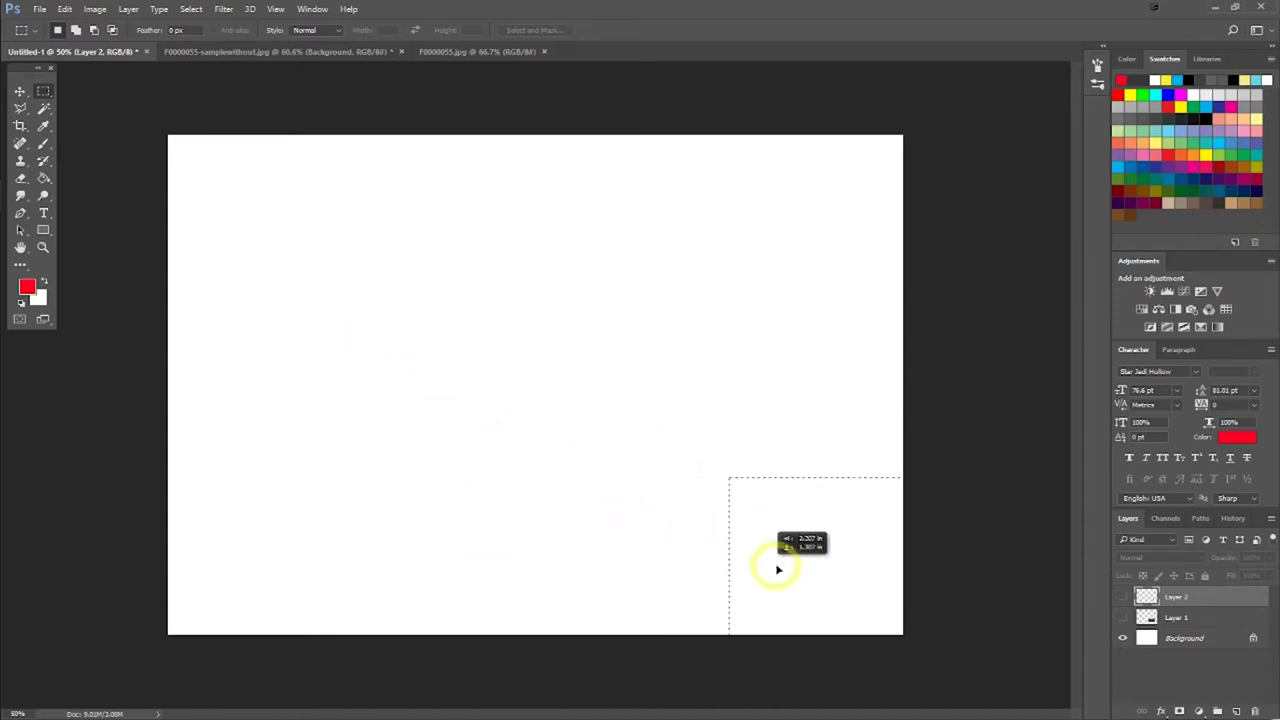
{"action": "left_click_drag", "start_coordinate": [444, 273], "coordinate": [829, 437]}
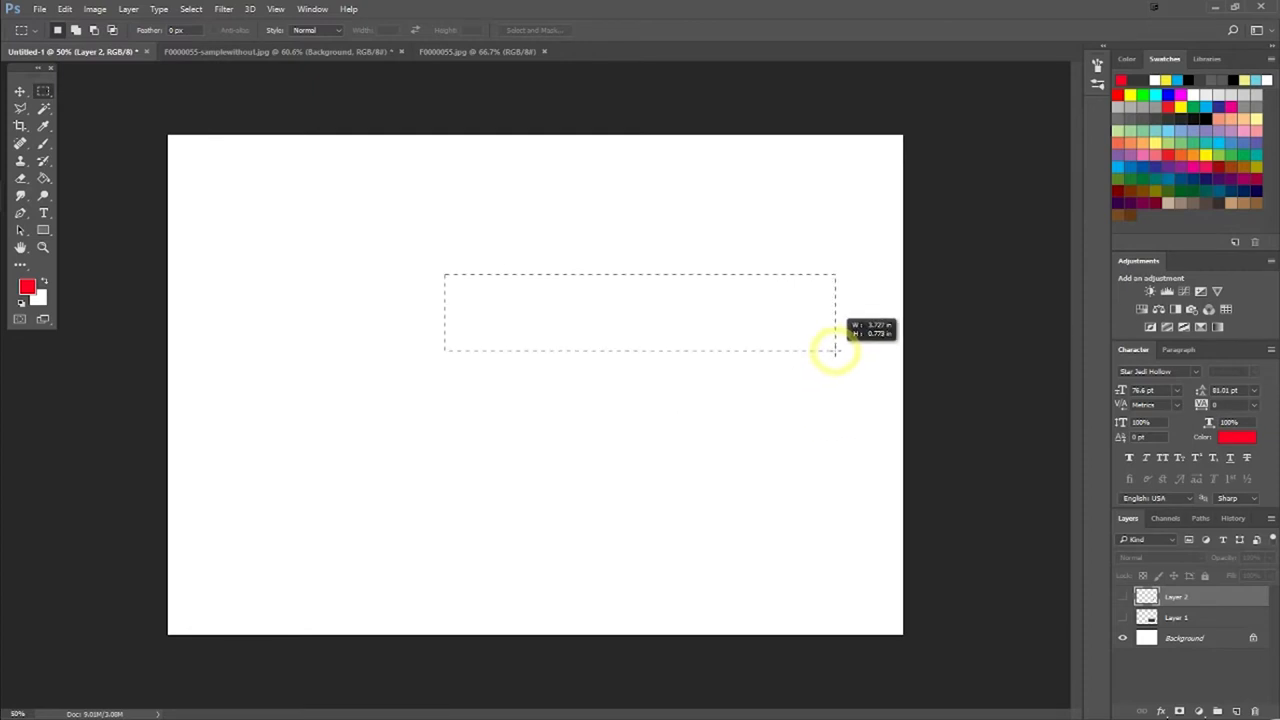
{"action": "left_click_drag", "start_coordinate": [829, 437], "coordinate": [830, 418]}
{"action": "left_click_drag", "start_coordinate": [400, 276], "coordinate": [797, 440]}
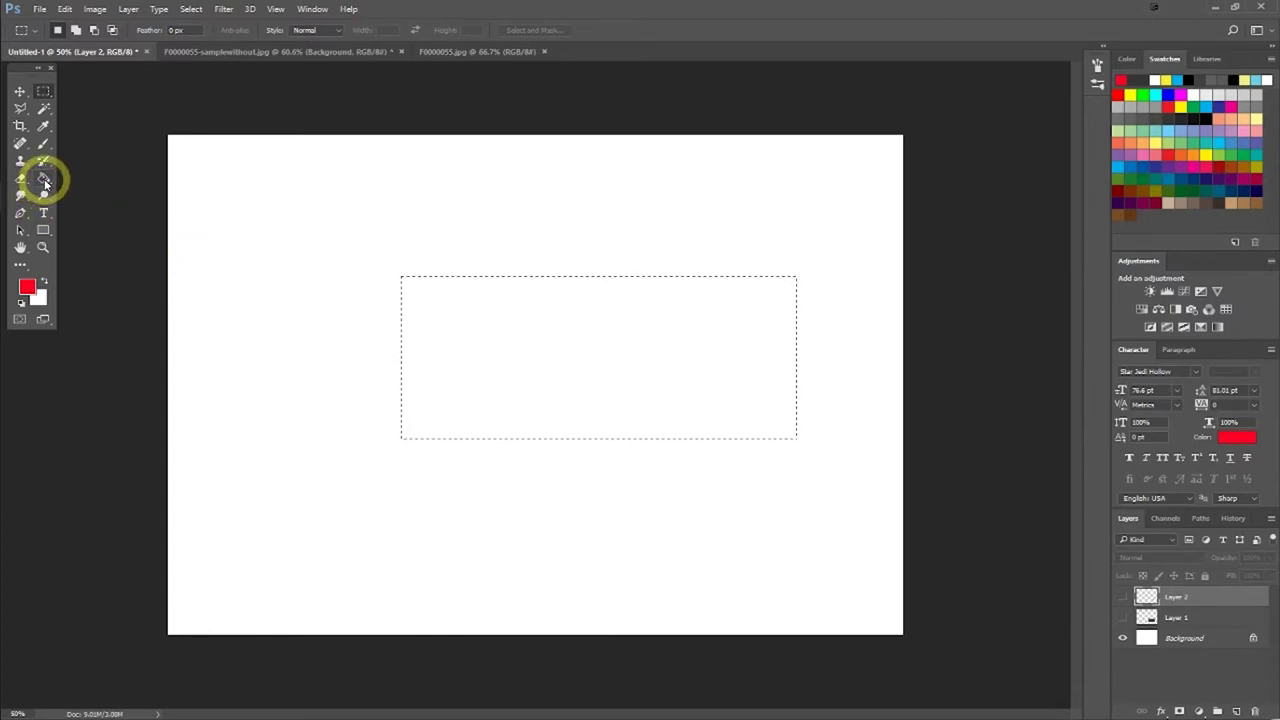
Paint-bucket the selection red on a new Layer 3, show Layer 1, then delete Layer 3
{"action": "left_click", "coordinate": [44, 183]}
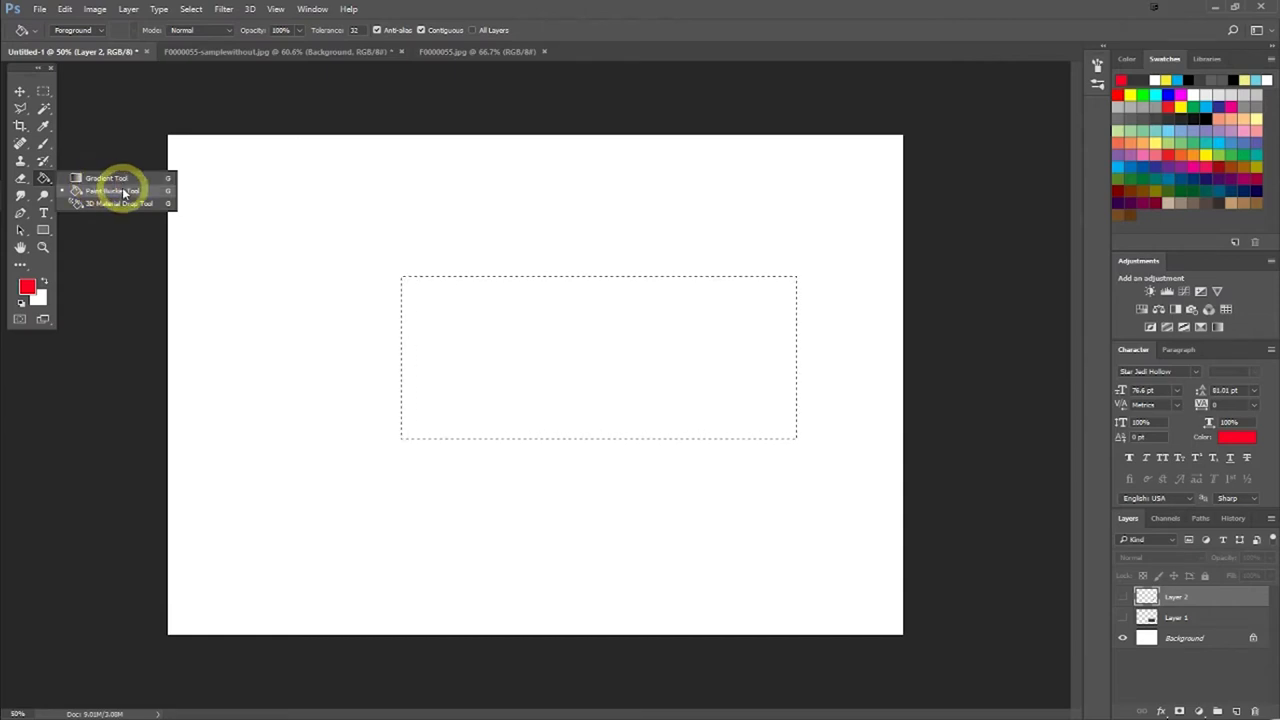
{"action": "left_click", "coordinate": [124, 192]}
{"action": "left_click", "coordinate": [1237, 711]}
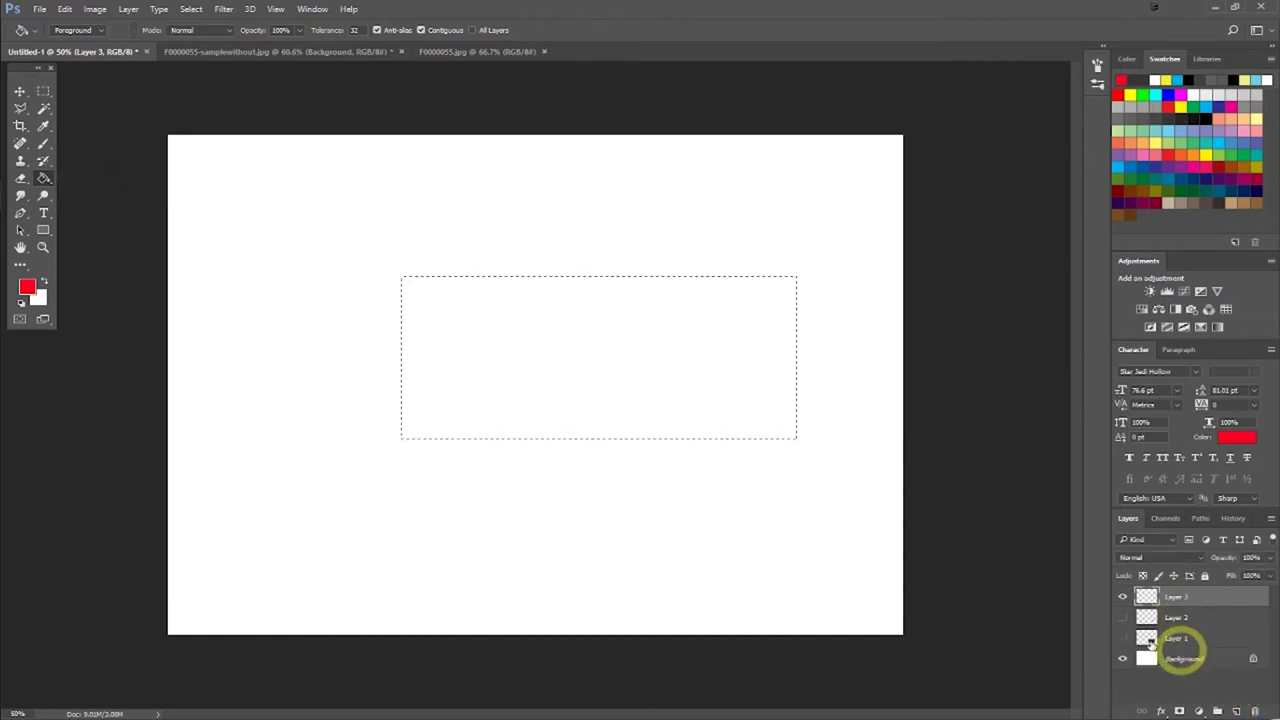
{"action": "left_click", "coordinate": [588, 373]}
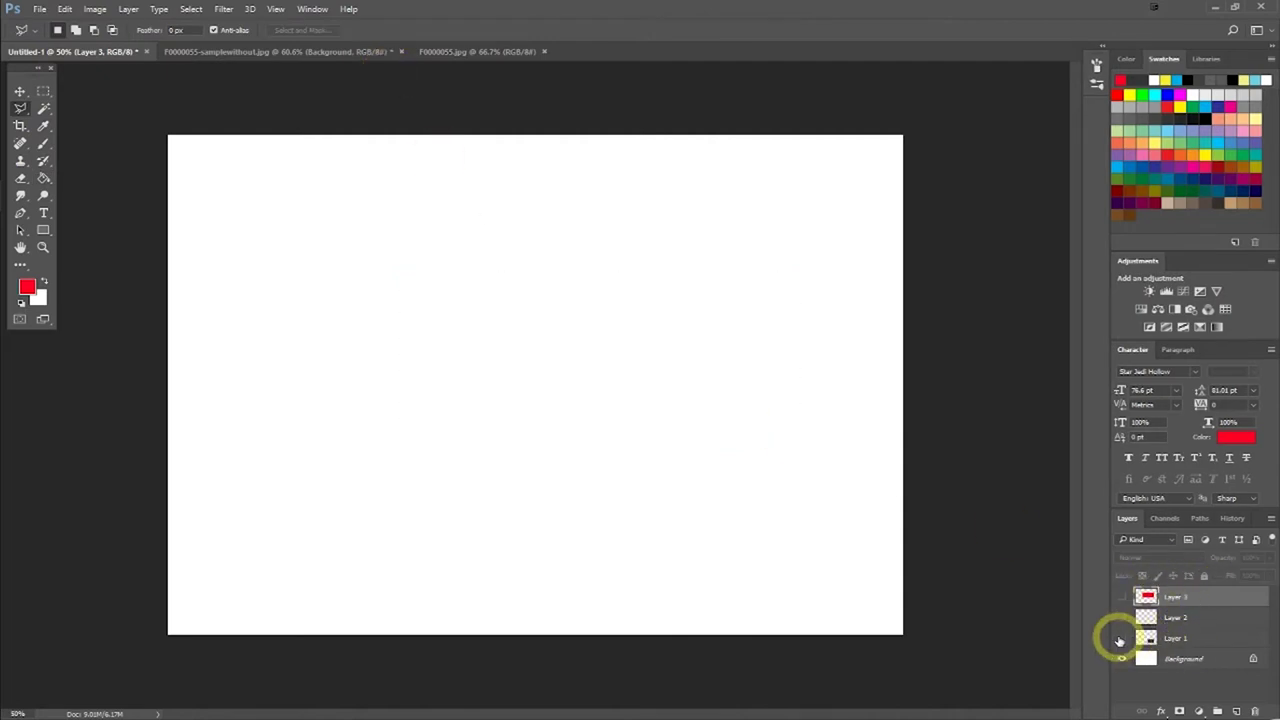
{"action": "left_click", "coordinate": [1121, 638]}
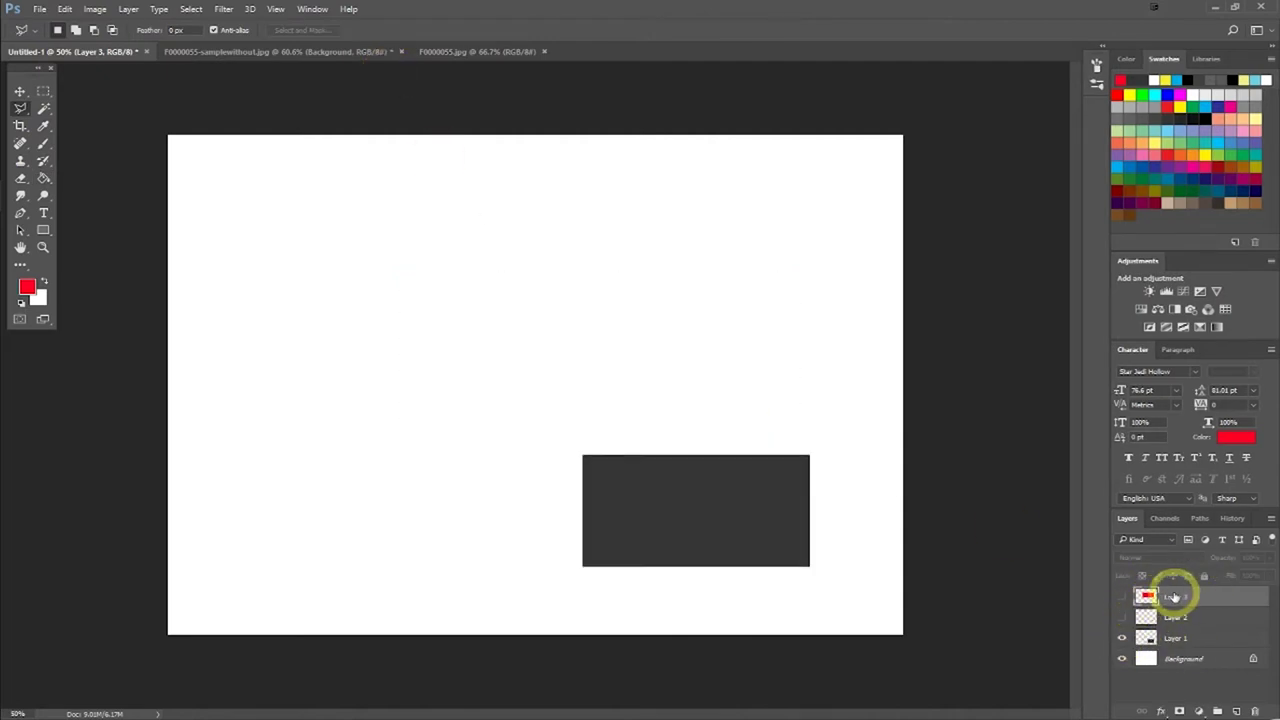
{"action": "left_click_drag", "start_coordinate": [1176, 596], "coordinate": [1255, 708]}
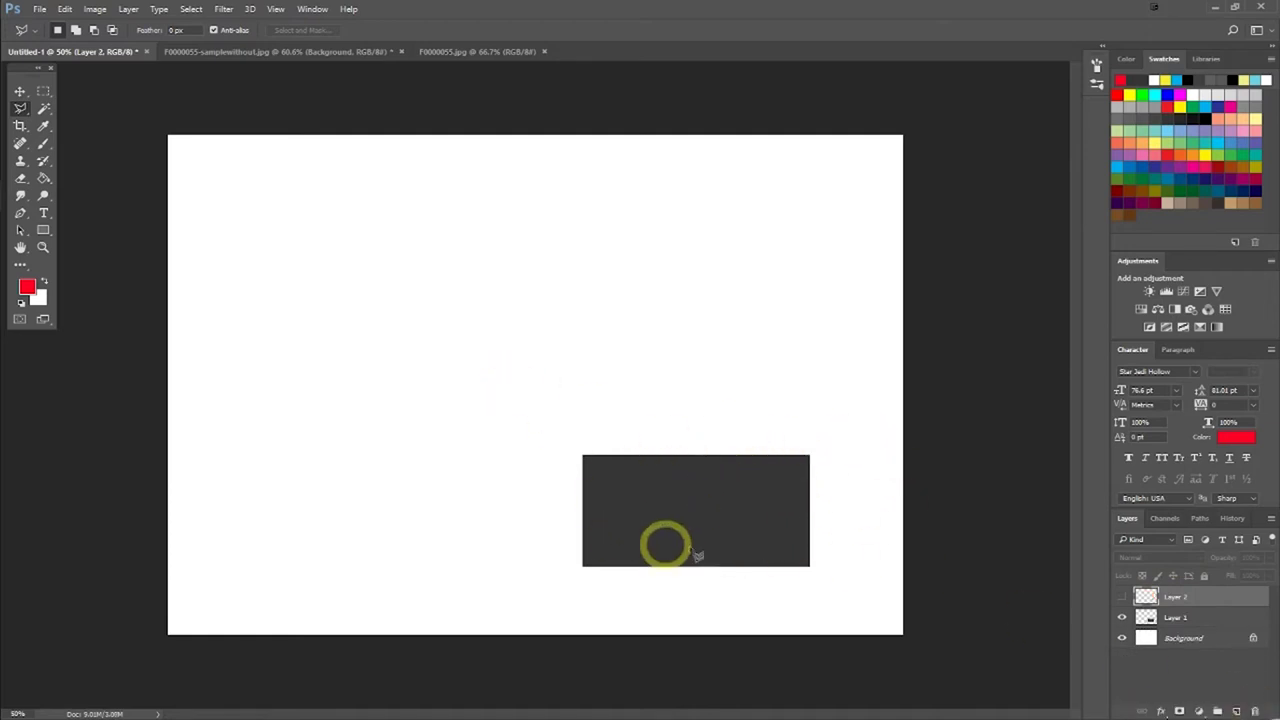
Move Layer 1's dark rectangle toward the lower right, then bring up the mountain photo document
{"action": "left_click", "coordinate": [21, 95]}
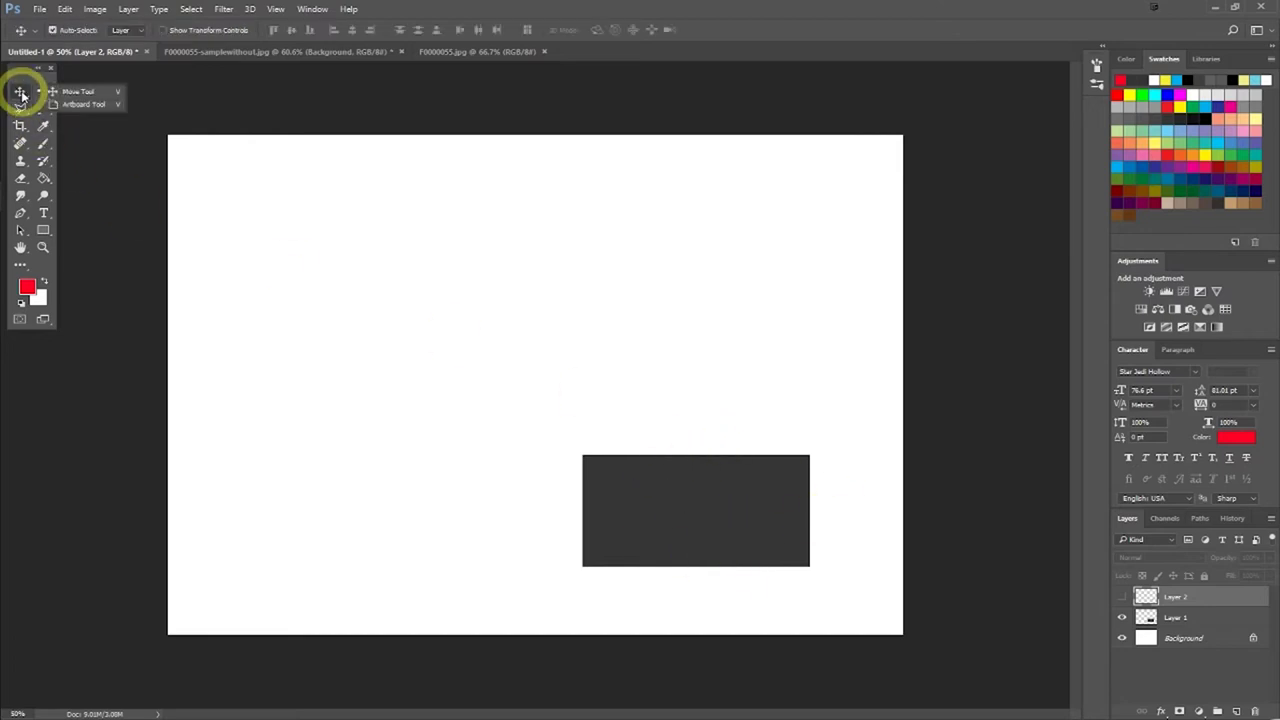
{"action": "left_click", "coordinate": [80, 92]}
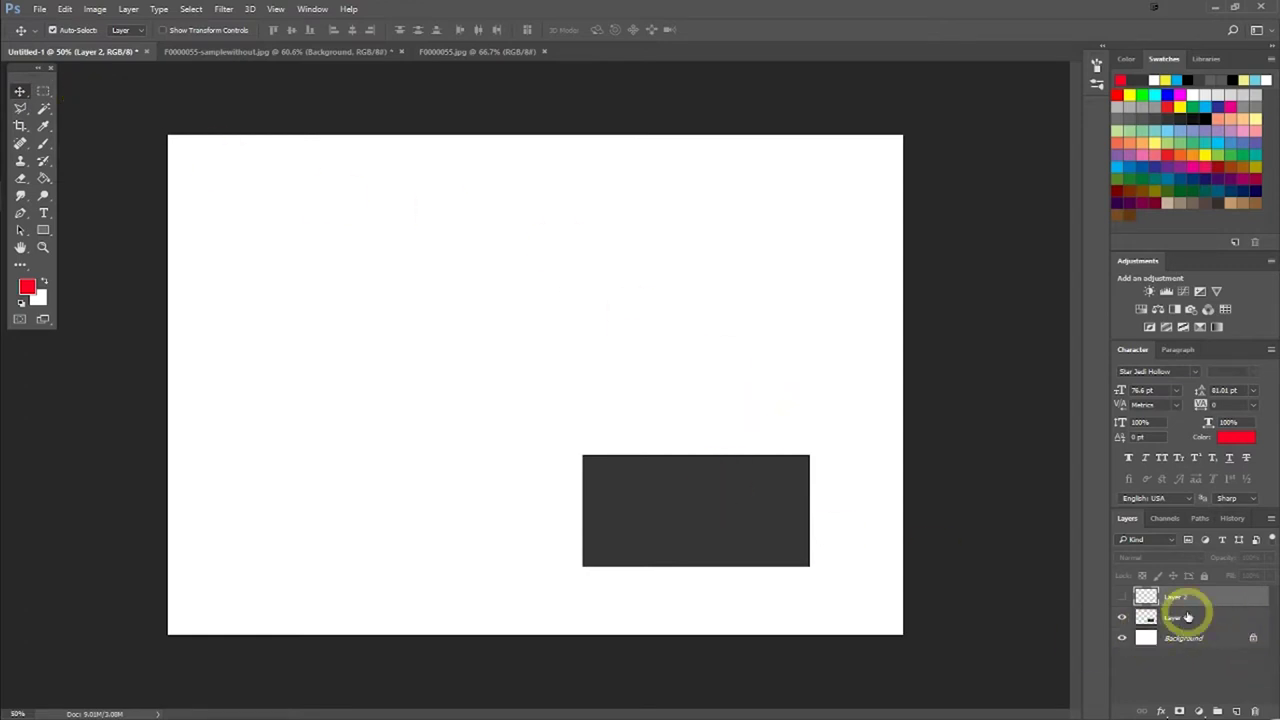
{"action": "left_click", "coordinate": [1130, 619]}
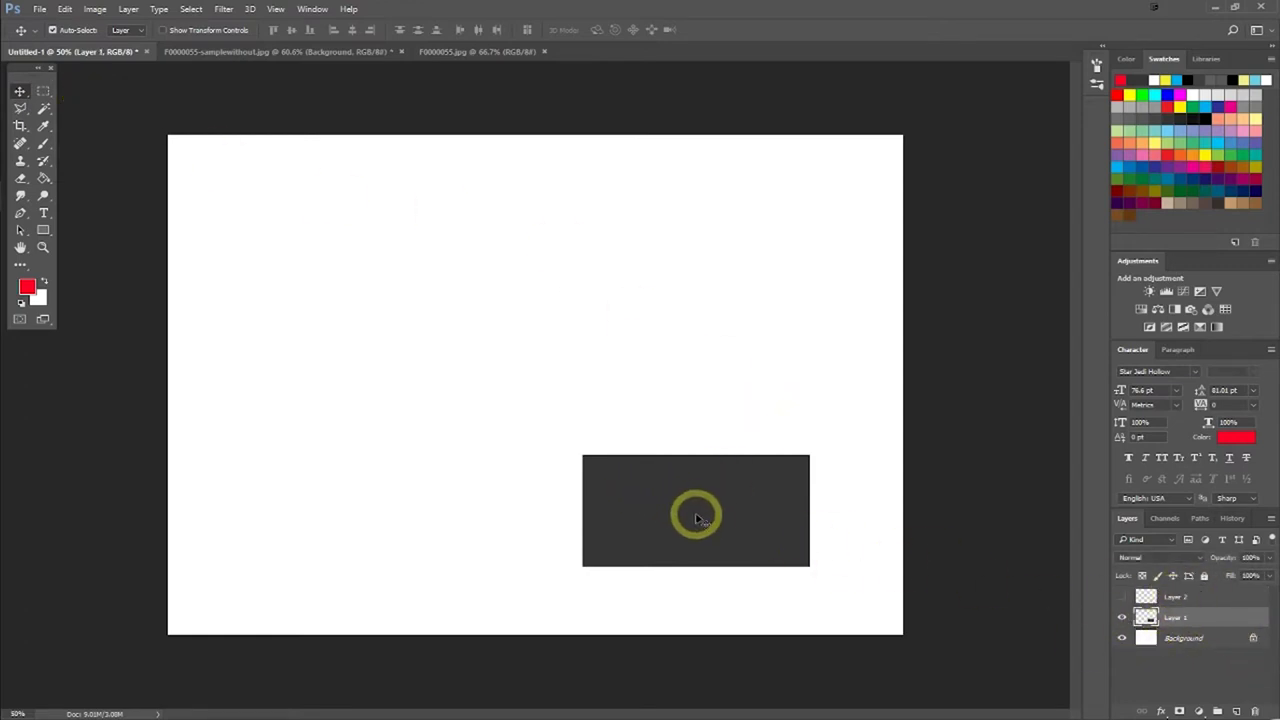
{"action": "mouse_move", "coordinate": [697, 514]}
{"action": "left_mouse_down"}
{"action": "mouse_move", "coordinate": [660, 449]}
{"action": "mouse_move", "coordinate": [569, 446]}
{"action": "mouse_move", "coordinate": [580, 491]}
{"action": "mouse_move", "coordinate": [529, 389]}
{"action": "mouse_move", "coordinate": [270, 192]}
{"action": "mouse_move", "coordinate": [309, 194]}
{"action": "mouse_move", "coordinate": [289, 186]}
{"action": "mouse_move", "coordinate": [274, 191]}
{"action": "mouse_move", "coordinate": [289, 220]}
{"action": "left_mouse_up"}
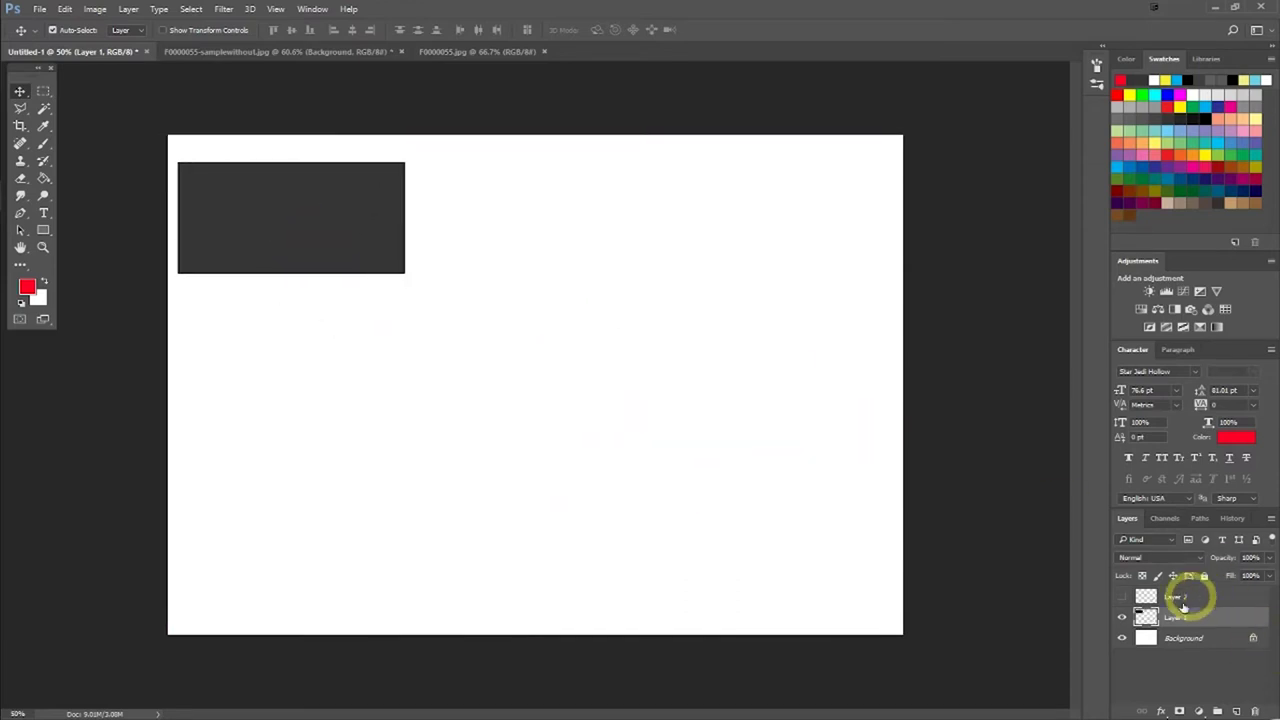
{"action": "mouse_move", "coordinate": [338, 240]}
{"action": "left_mouse_down"}
{"action": "mouse_move", "coordinate": [835, 575]}
{"action": "mouse_move", "coordinate": [648, 370]}
{"action": "mouse_move", "coordinate": [780, 574]}
{"action": "mouse_move", "coordinate": [811, 563]}
{"action": "left_mouse_up"}
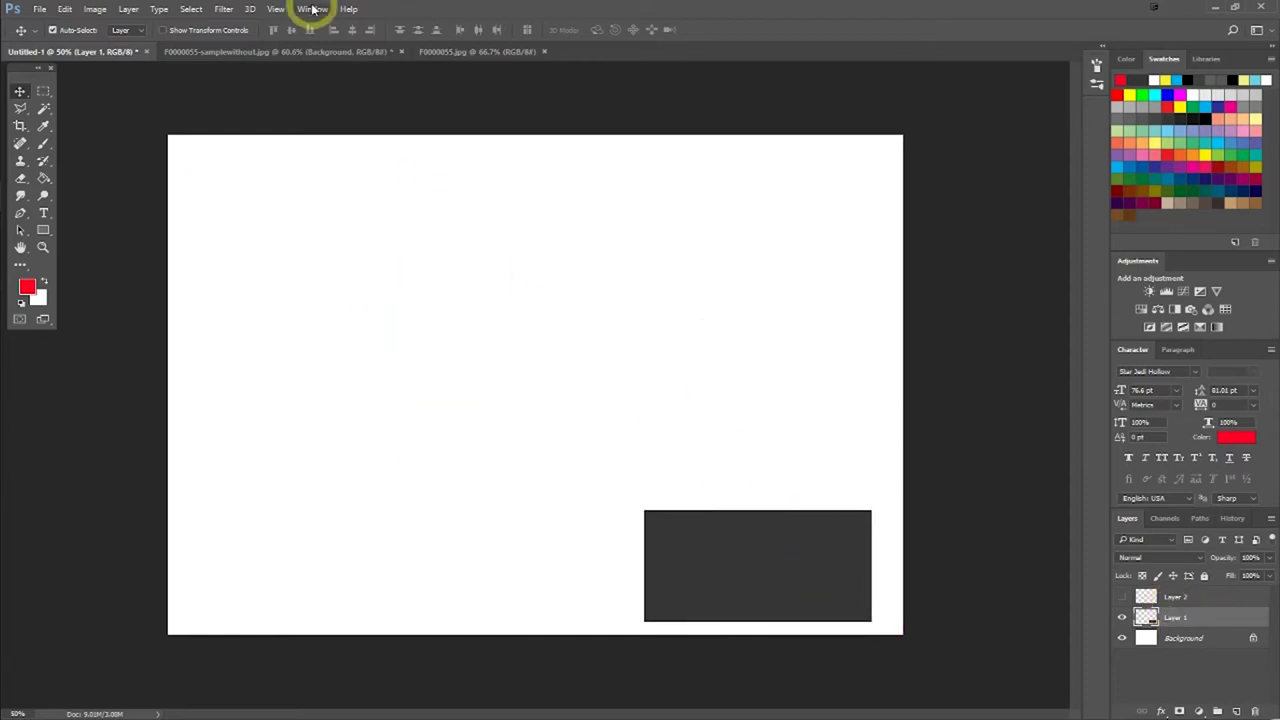
{"action": "left_click", "coordinate": [284, 52]}
{"action": "mouse_move", "coordinate": [614, 386]}
{"action": "left_mouse_down"}
{"action": "mouse_move", "coordinate": [110, 75]}
{"action": "mouse_move", "coordinate": [468, 280]}
{"action": "left_mouse_up"}
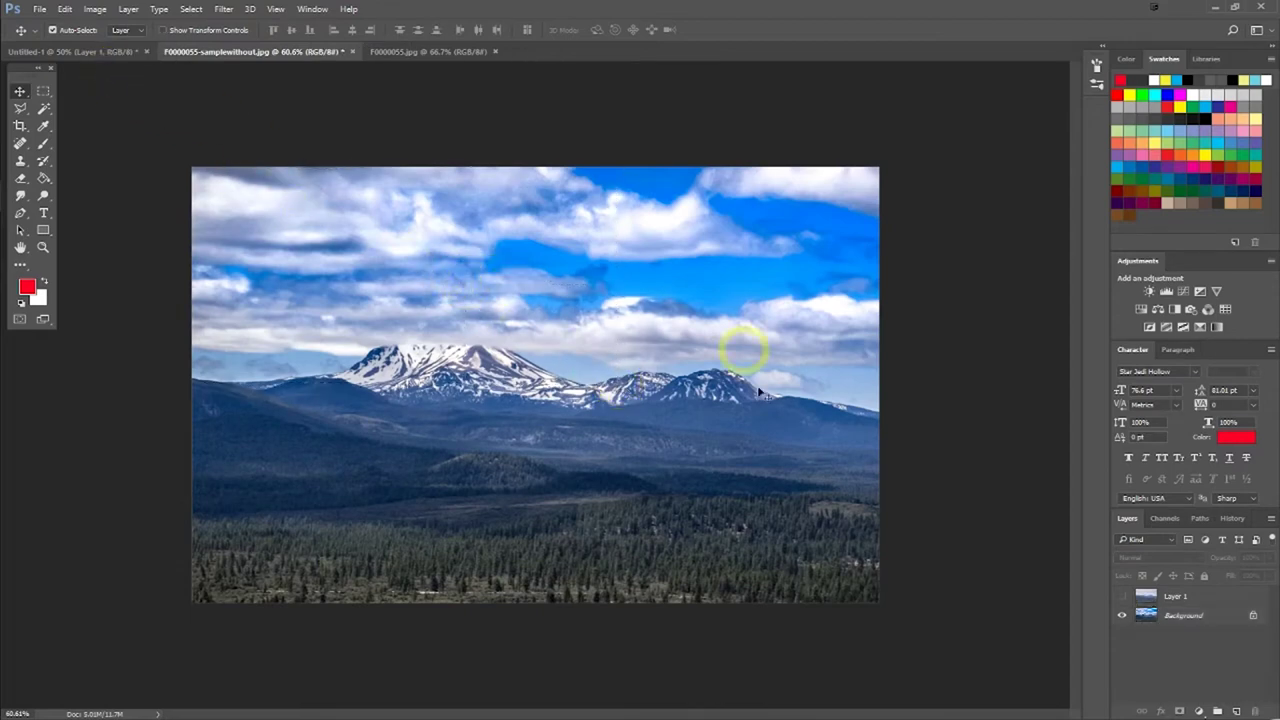
Try dragging the mountain photo's layers into Untitled-1, undoing each drop
{"action": "left_click", "coordinate": [1165, 612]}
{"action": "left_click_drag", "start_coordinate": [560, 443], "coordinate": [725, 452]}
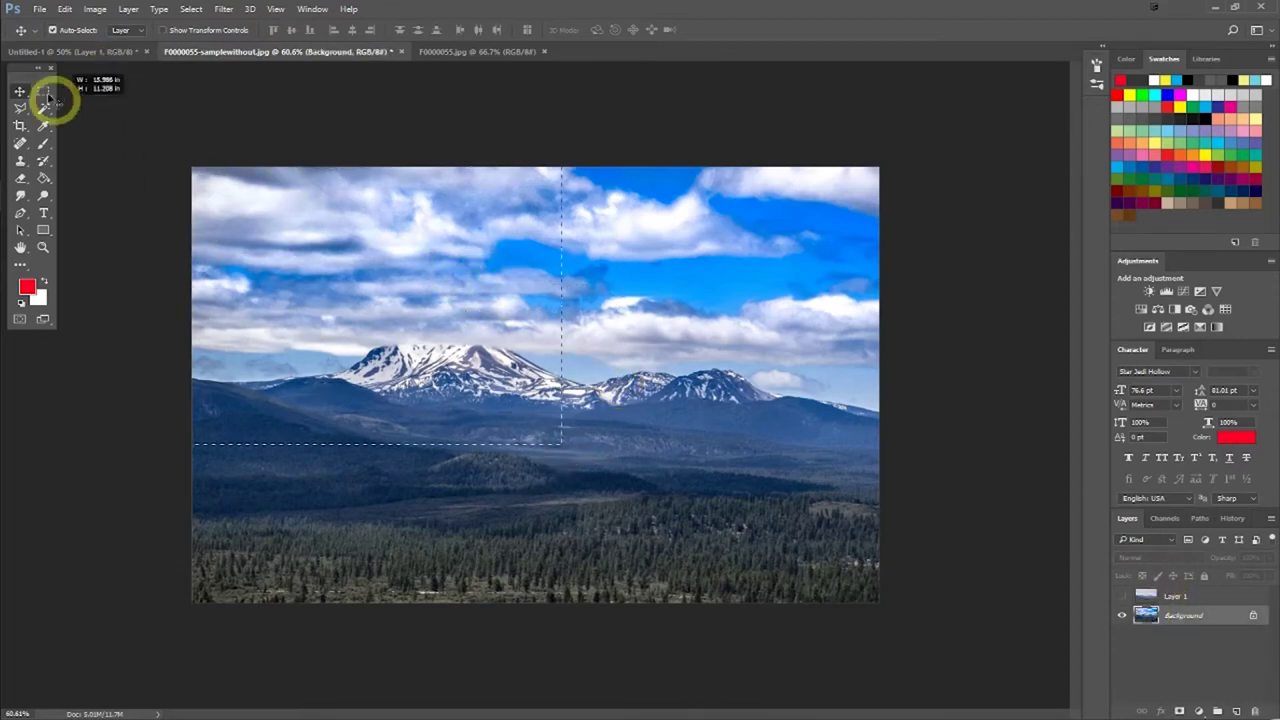
{"action": "left_click", "coordinate": [1121, 596]}
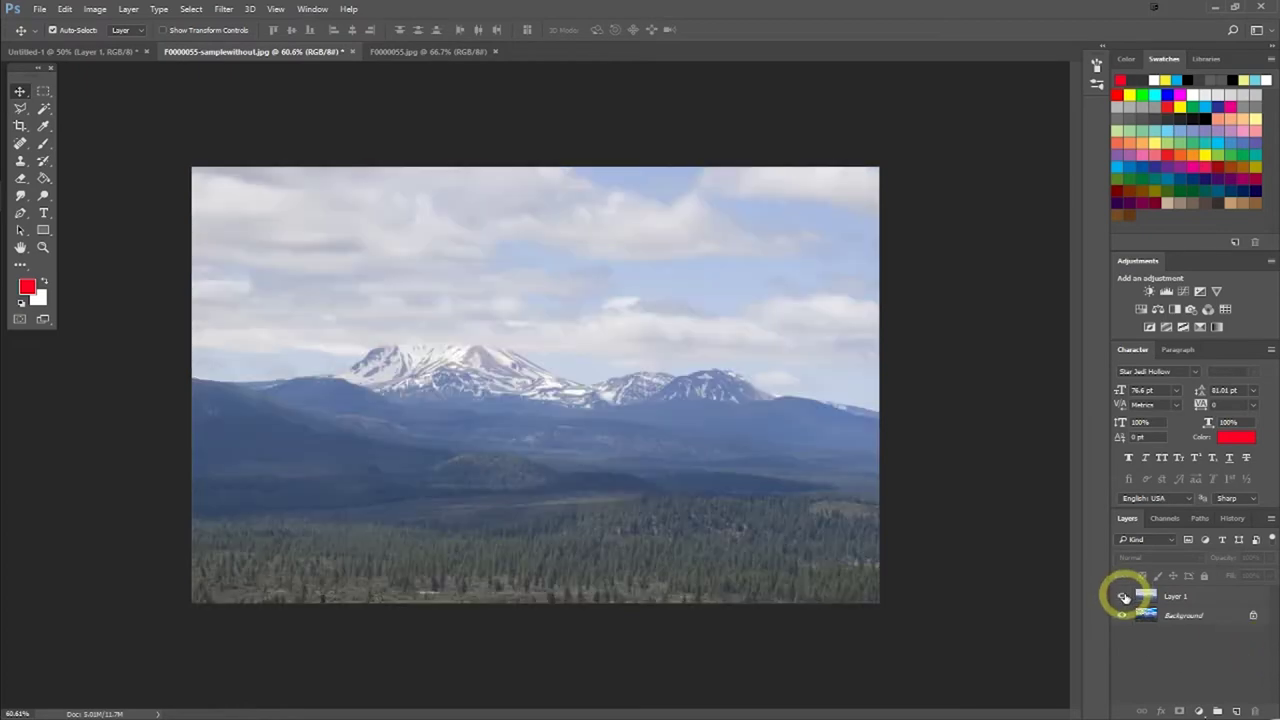
{"action": "left_click", "coordinate": [1175, 596]}
{"action": "mouse_move", "coordinate": [554, 443]}
{"action": "left_mouse_down"}
{"action": "mouse_move", "coordinate": [72, 64]}
{"action": "mouse_move", "coordinate": [585, 441]}
{"action": "left_mouse_up"}
{"action": "key", "text": "ctrl+z"}
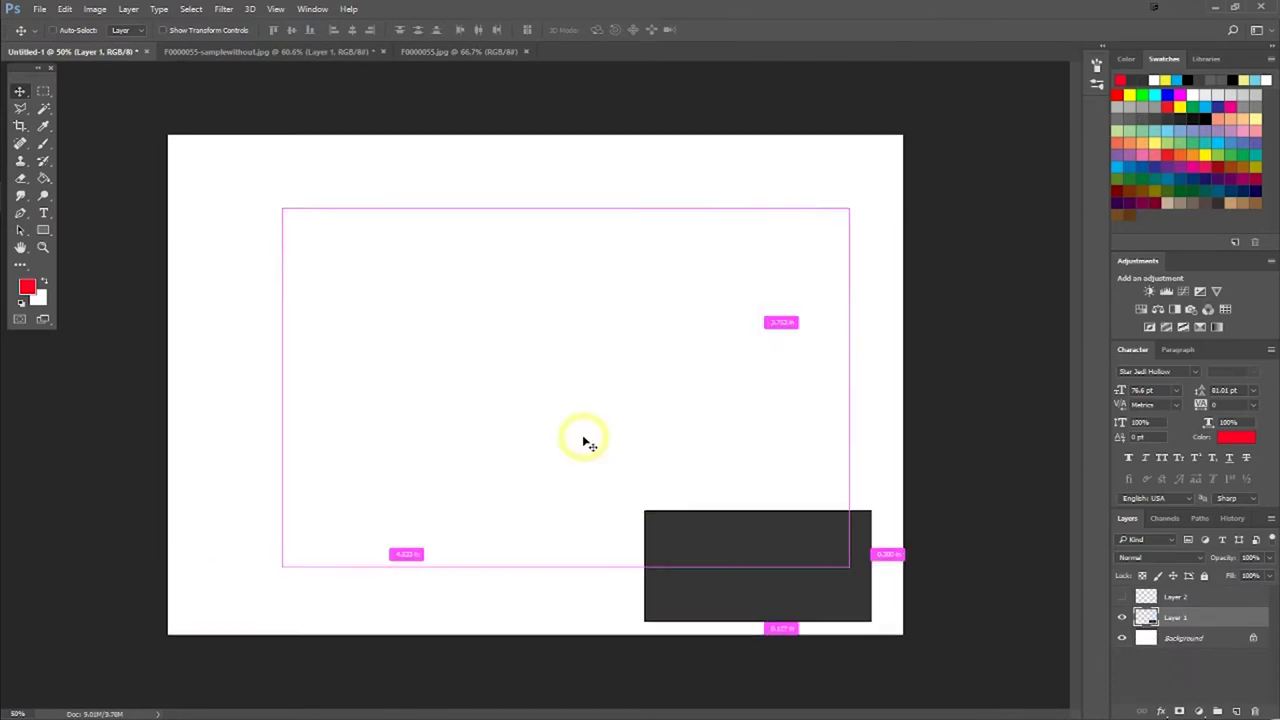
{"action": "left_click", "coordinate": [210, 51]}
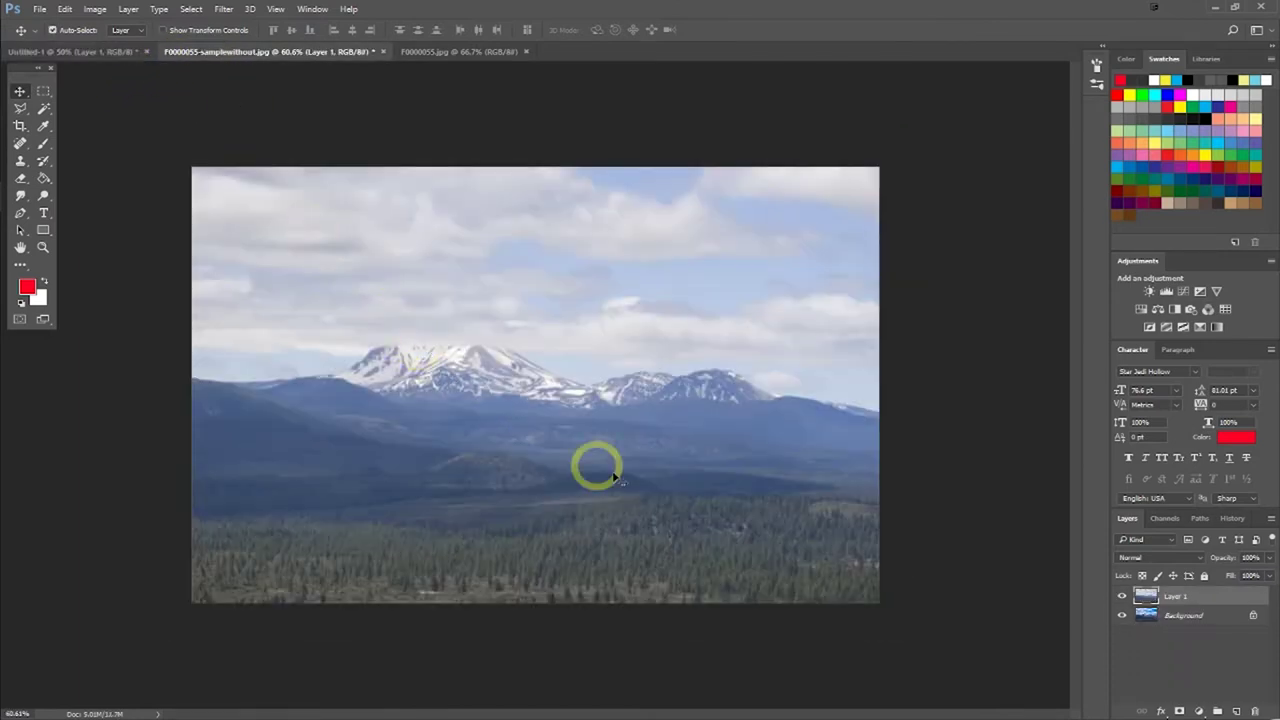
{"action": "left_click_drag", "start_coordinate": [634, 466], "coordinate": [386, 335]}
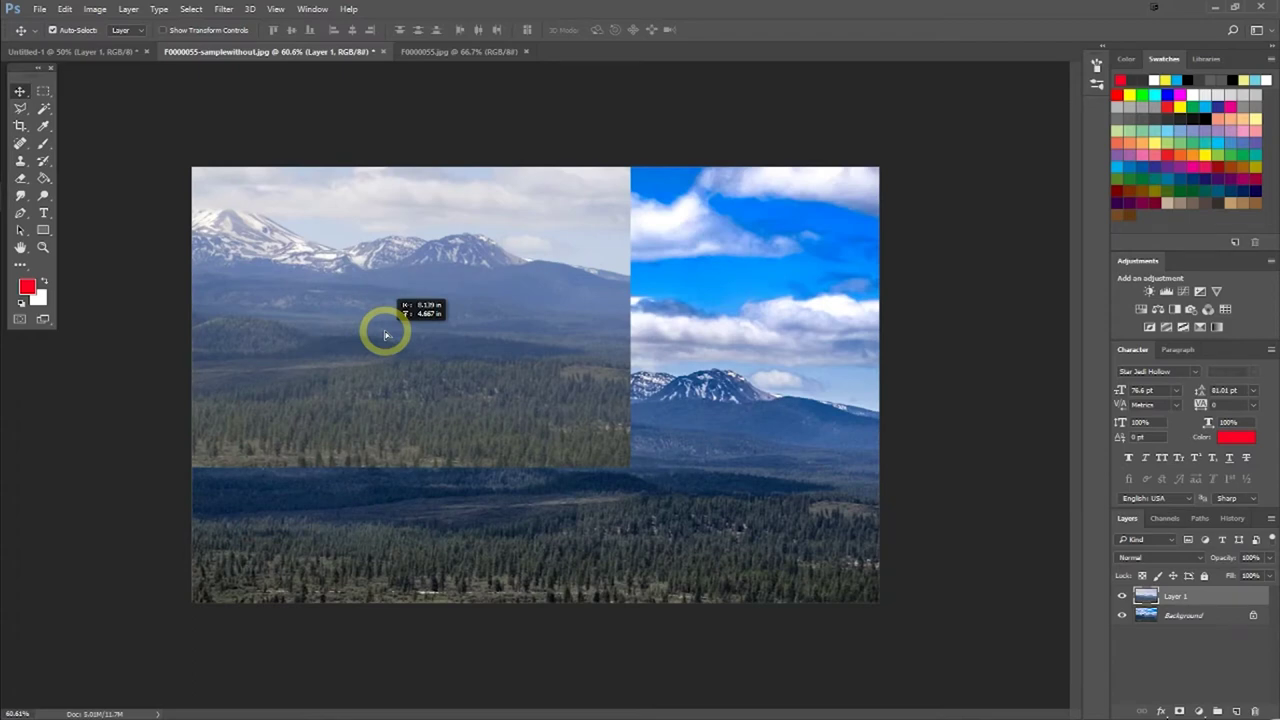
{"action": "mouse_move", "coordinate": [386, 335]}
{"action": "left_mouse_down"}
{"action": "mouse_move", "coordinate": [121, 63]}
{"action": "mouse_move", "coordinate": [441, 350]}
{"action": "left_mouse_up"}
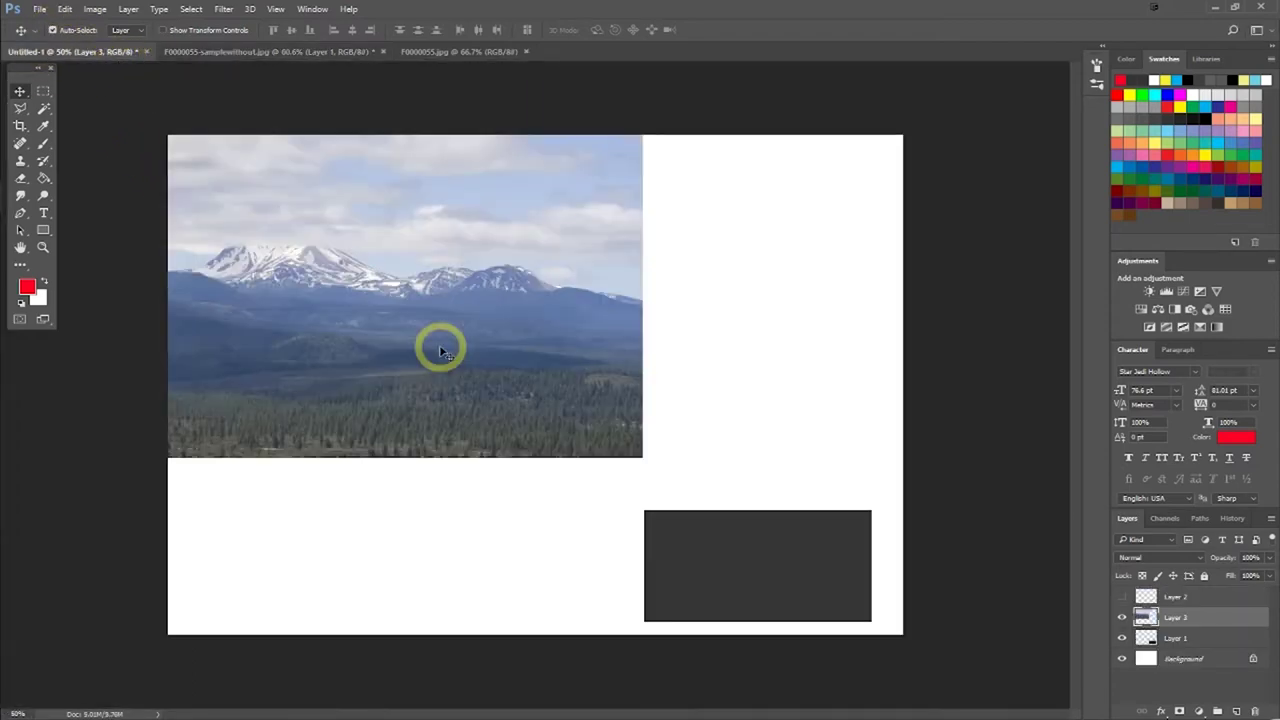
{"action": "key", "text": "ctrl+z"}
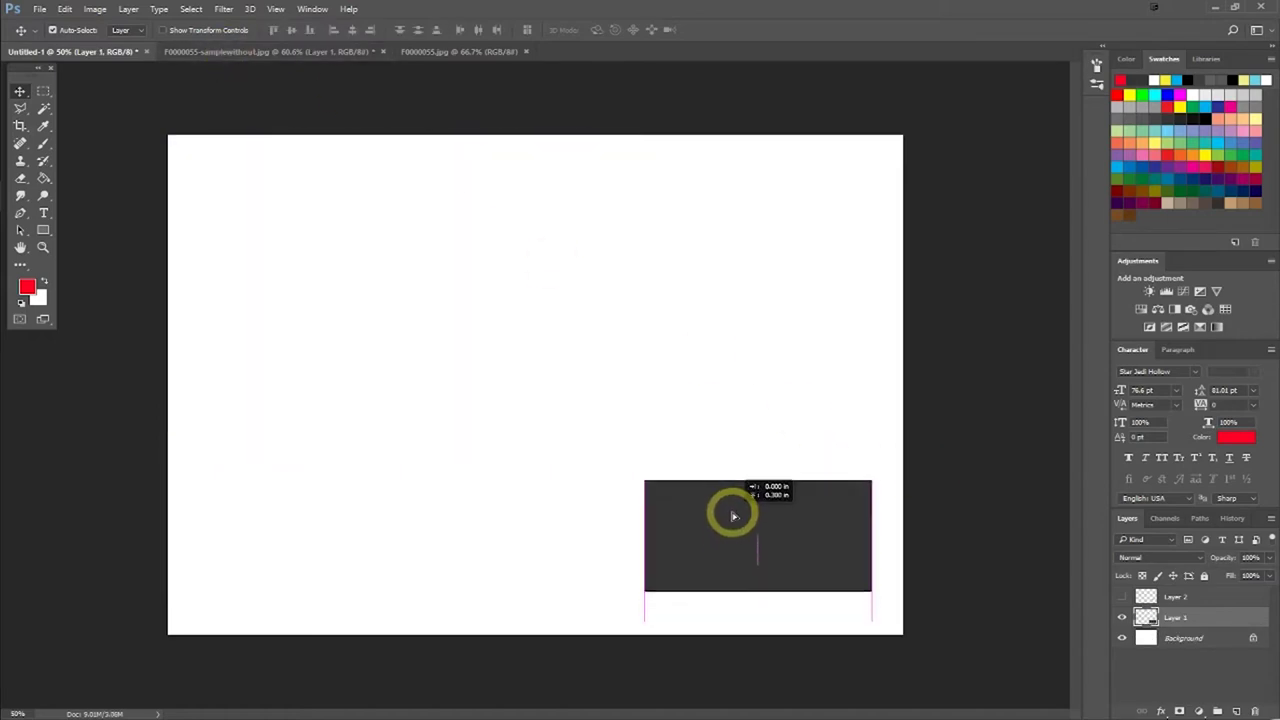
Turn Layer 2's red dot back on and shift the dark rectangle slightly left
{"action": "left_click_drag", "start_coordinate": [734, 531], "coordinate": [734, 510]}
{"action": "left_click", "coordinate": [1125, 597]}
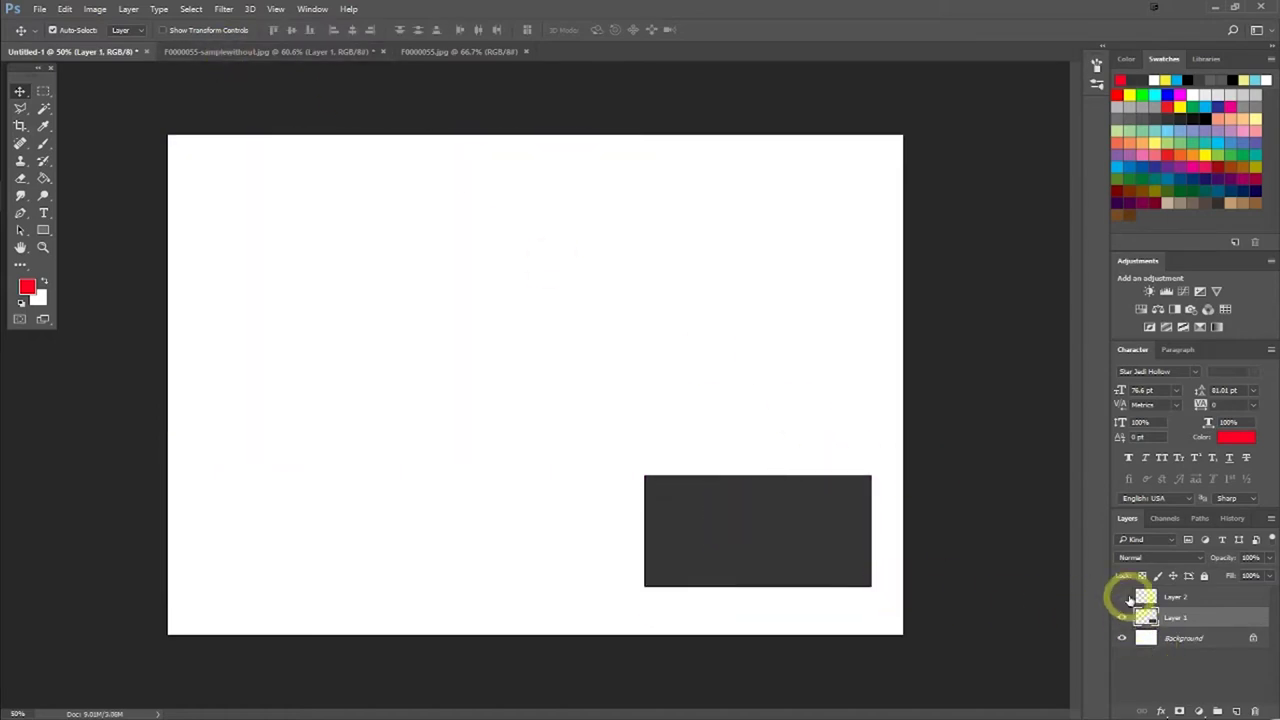
{"action": "left_click_drag", "start_coordinate": [843, 562], "coordinate": [793, 586]}
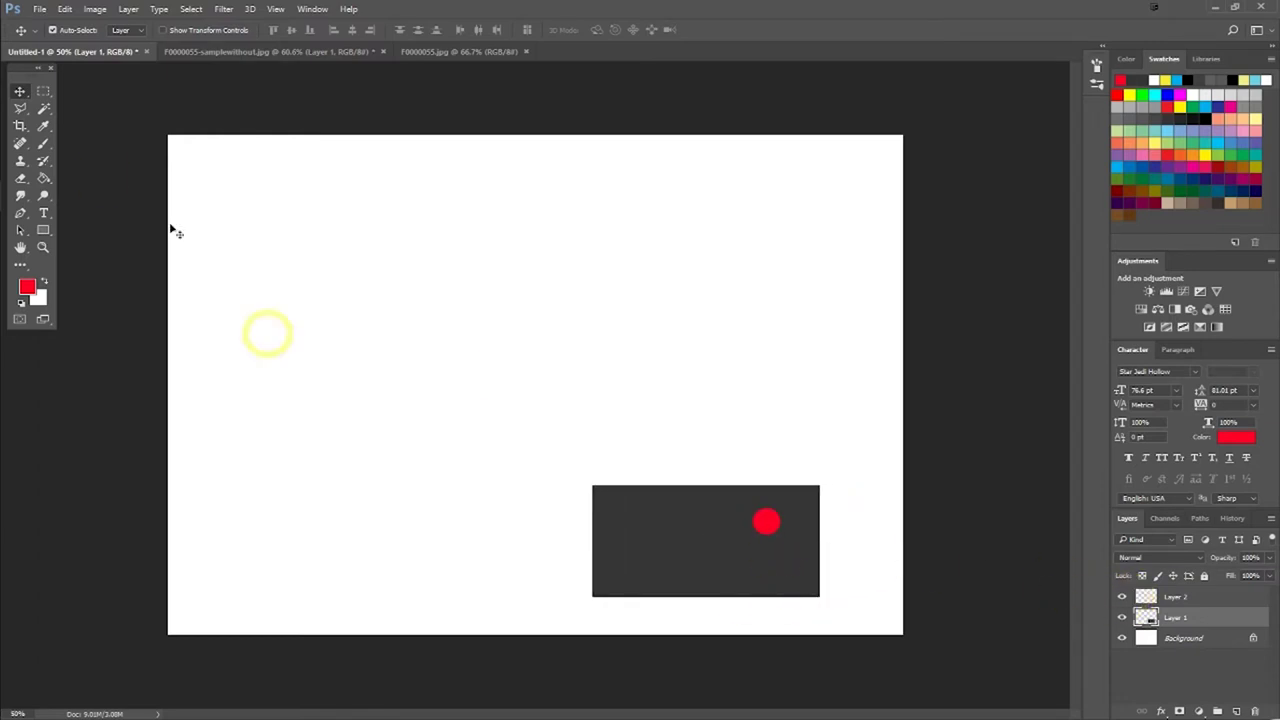
Draw a test selection with the Elliptical Marquee Tool
{"action": "left_click", "coordinate": [43, 91]}
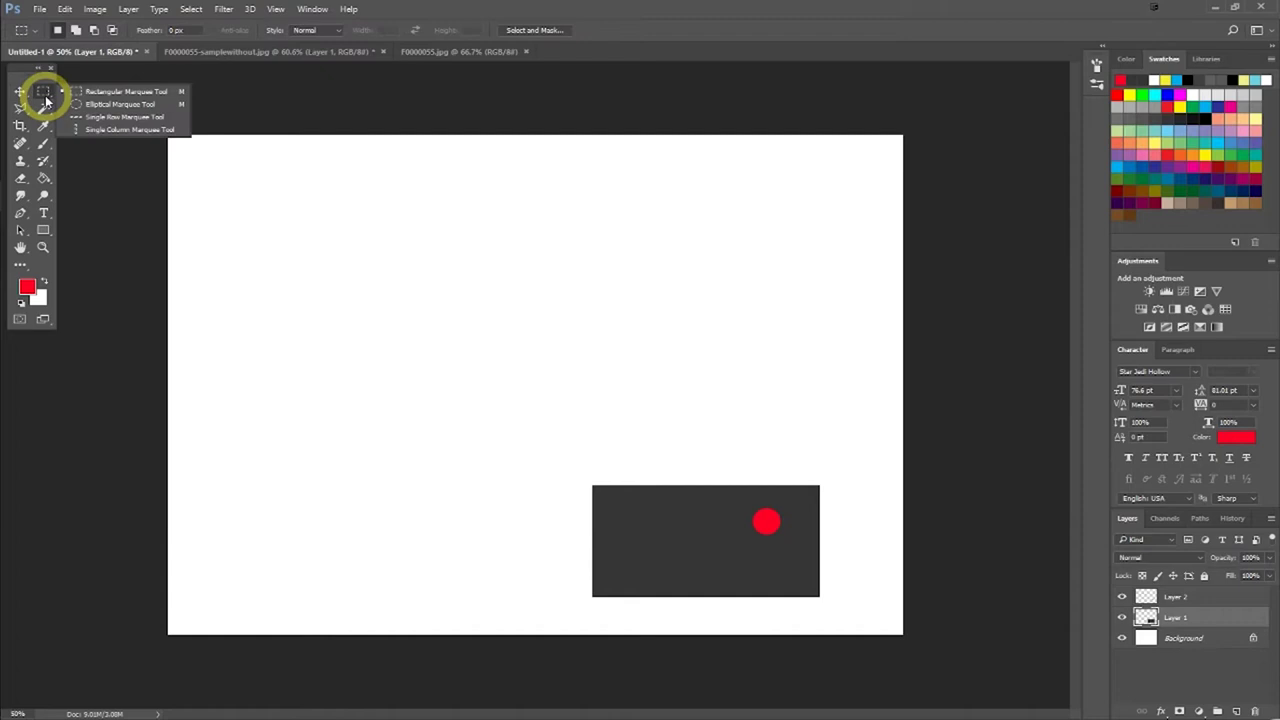
{"action": "left_click", "coordinate": [103, 108]}
{"action": "mouse_move", "coordinate": [522, 322]}
{"action": "left_mouse_down"}
{"action": "mouse_move", "coordinate": [664, 468]}
{"action": "mouse_move", "coordinate": [576, 376]}
{"action": "left_mouse_up"}
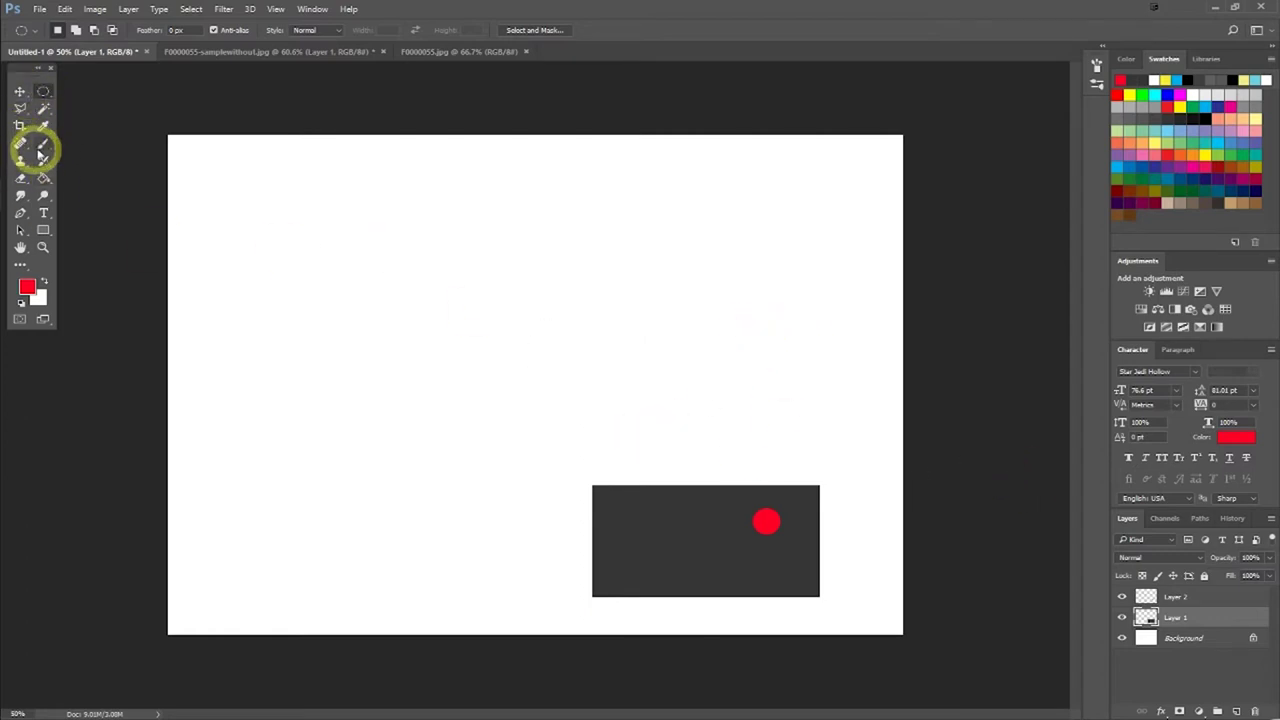
Choose the Brush Tool from the brush flyout
{"action": "left_click", "coordinate": [42, 150]}
{"action": "right_click", "coordinate": [45, 148]}
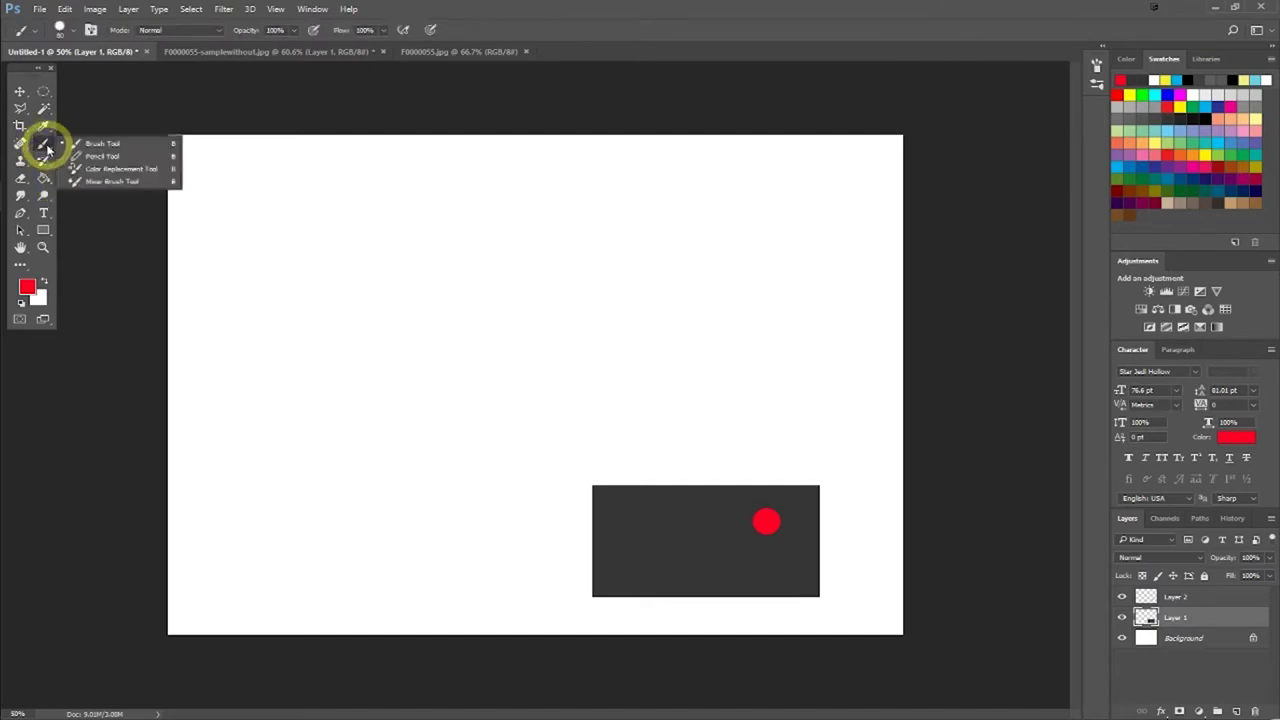
{"action": "left_click", "coordinate": [124, 148]}
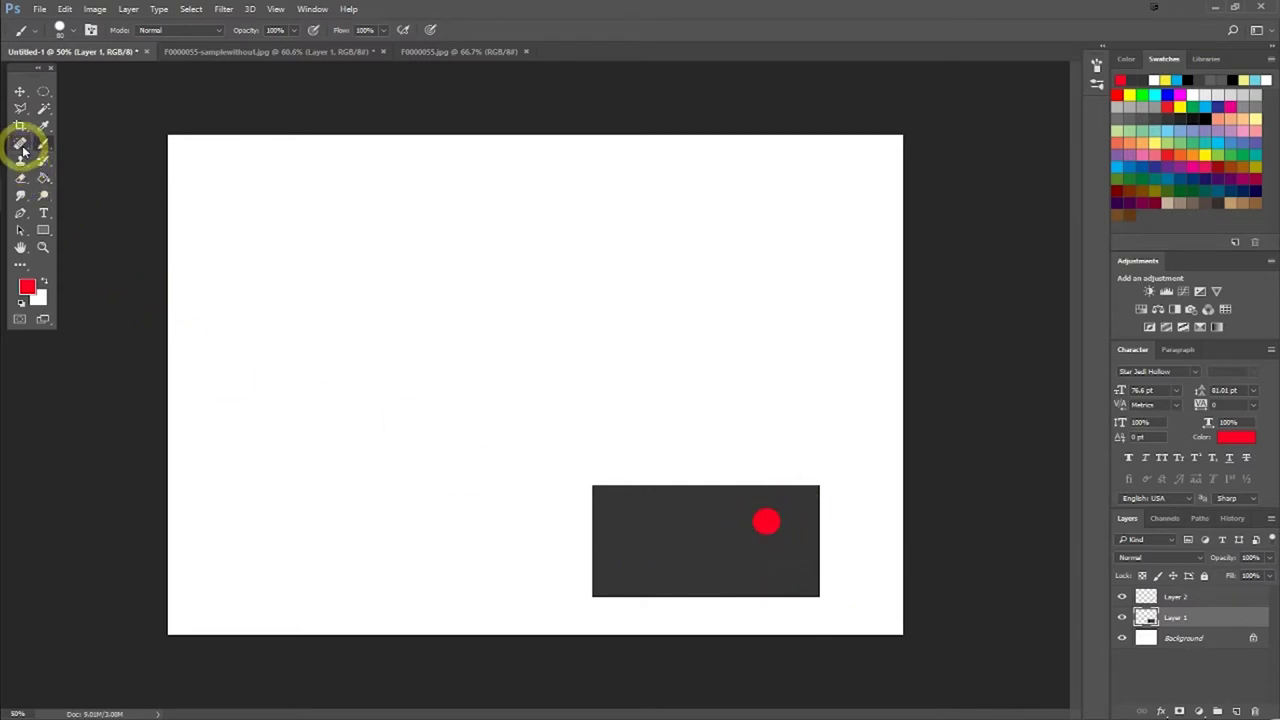
{"action": "left_click", "coordinate": [22, 148]}
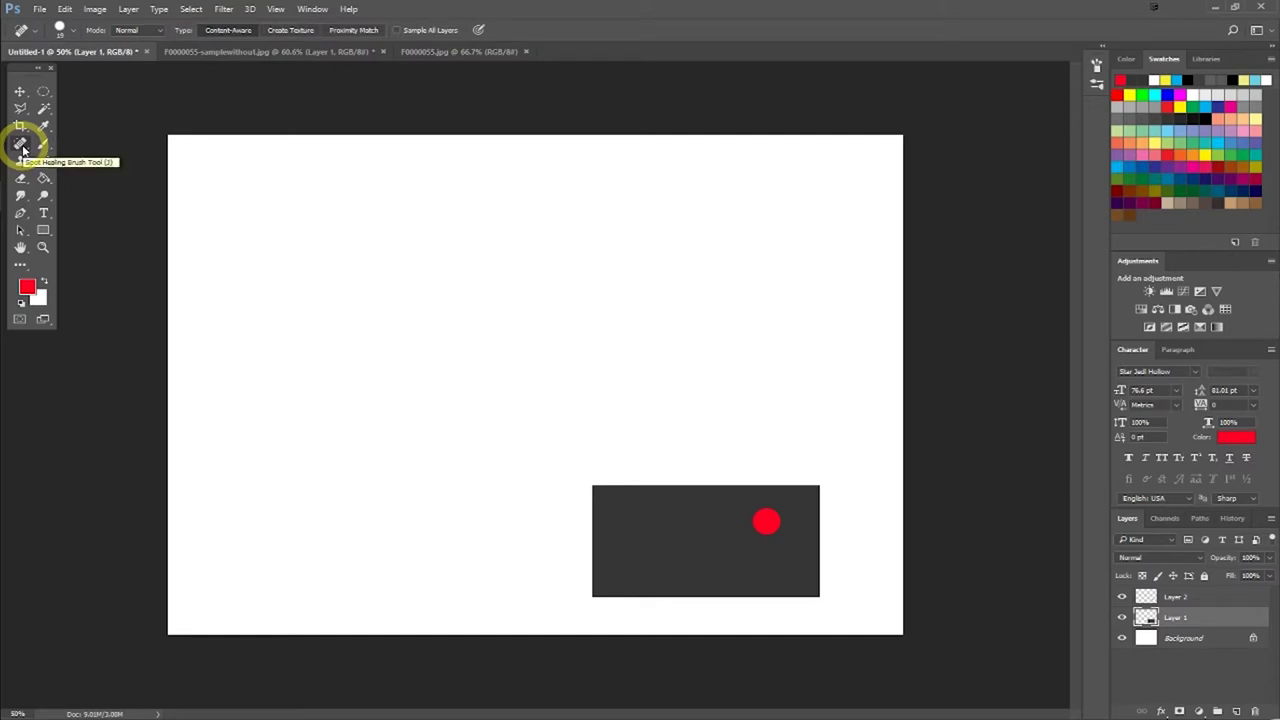
{"action": "right_click", "coordinate": [22, 148]}
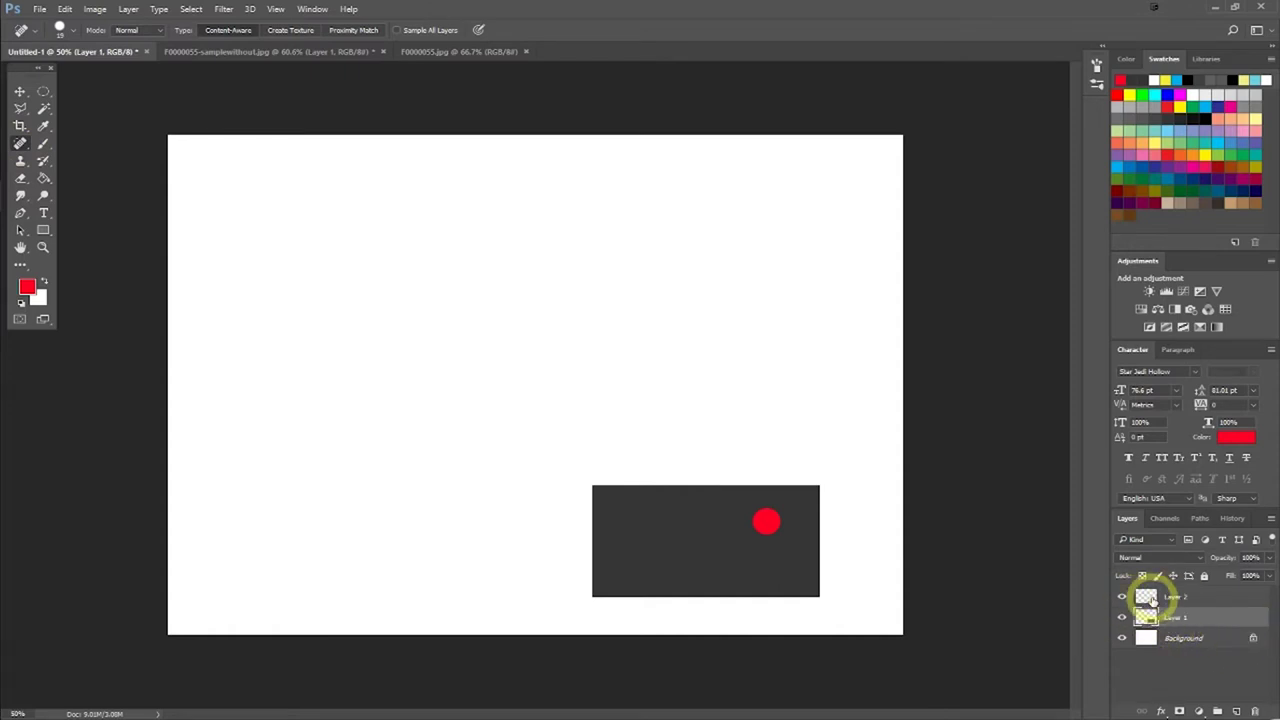
{"action": "left_click", "coordinate": [1123, 598]}
{"action": "left_click", "coordinate": [1122, 598]}
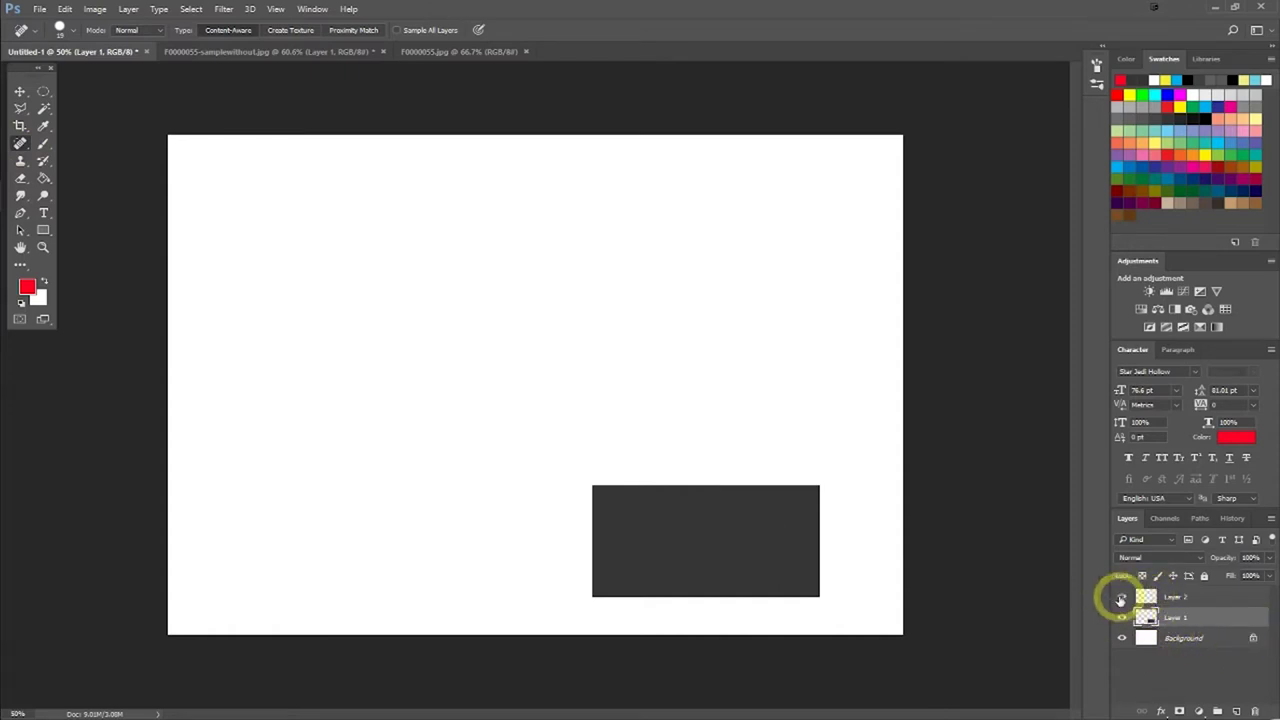
{"action": "left_click", "coordinate": [1122, 598]}
{"action": "double_click", "coordinate": [1175, 597]}
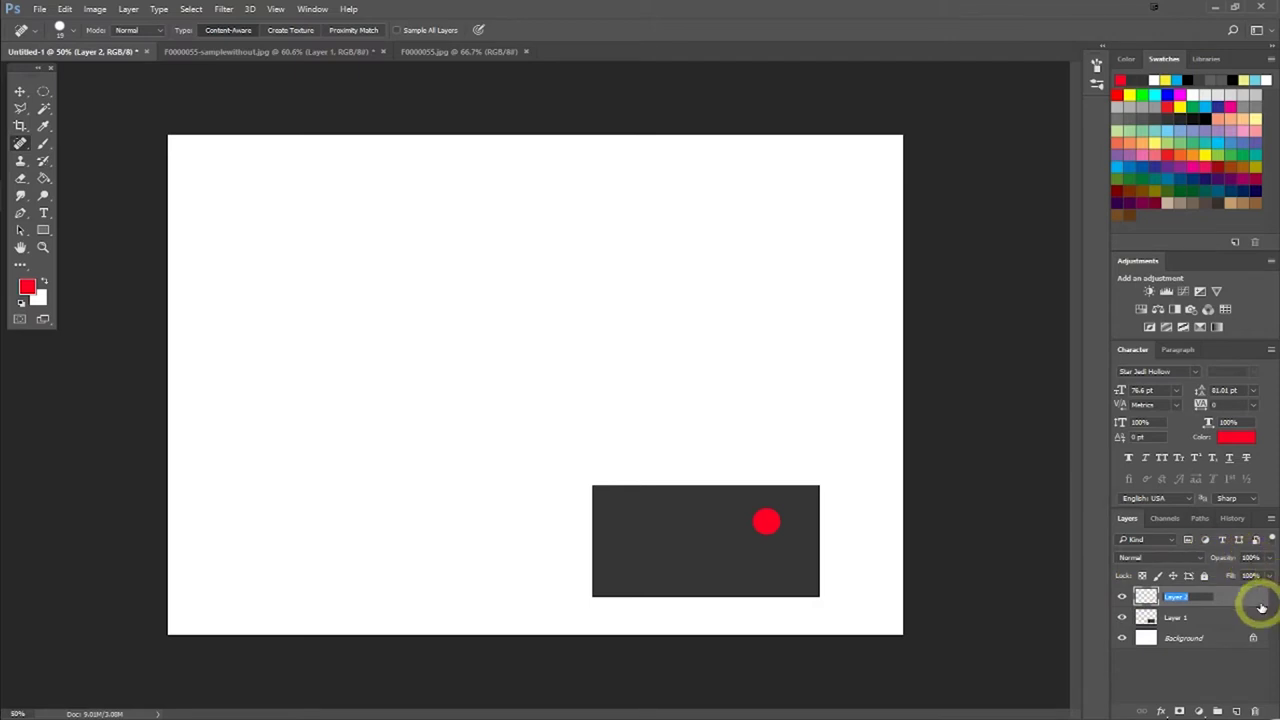
{"action": "key", "text": "Return"}
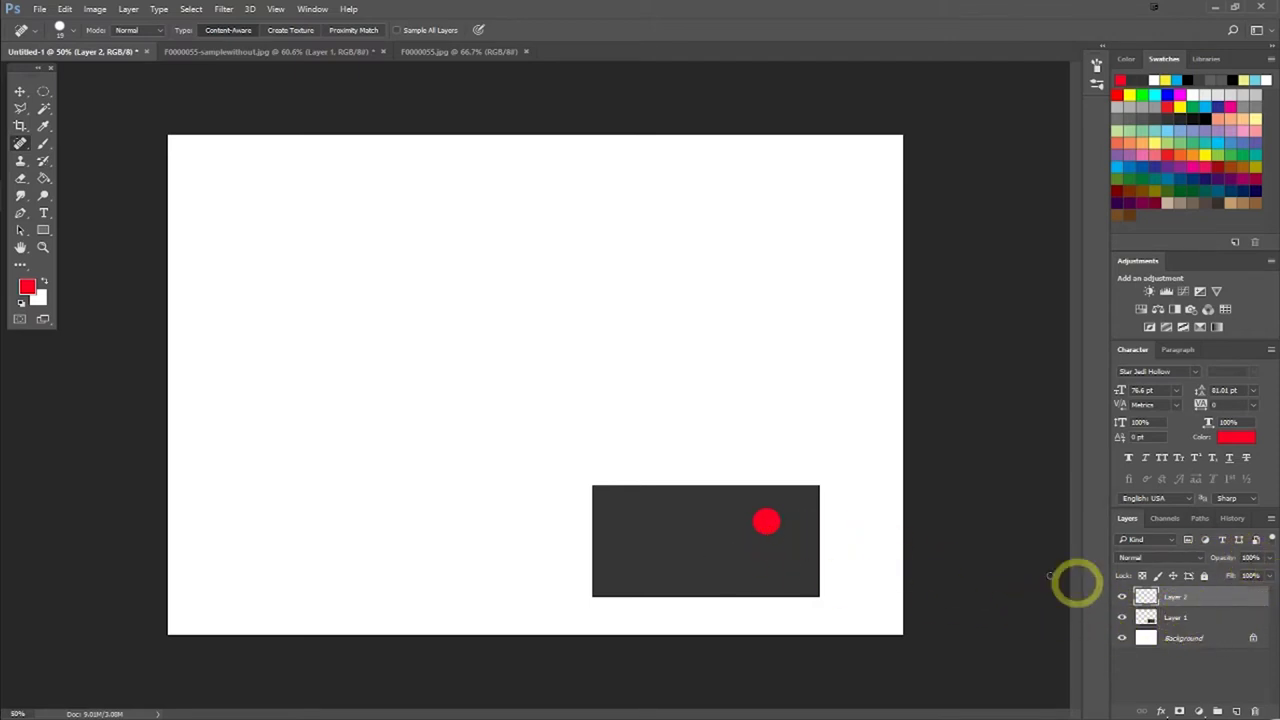
{"action": "mouse_move", "coordinate": [769, 541]}
{"action": "left_mouse_down"}
{"action": "mouse_move", "coordinate": [789, 534]}
{"action": "mouse_move", "coordinate": [749, 523]}
{"action": "mouse_move", "coordinate": [775, 518]}
{"action": "left_mouse_up"}
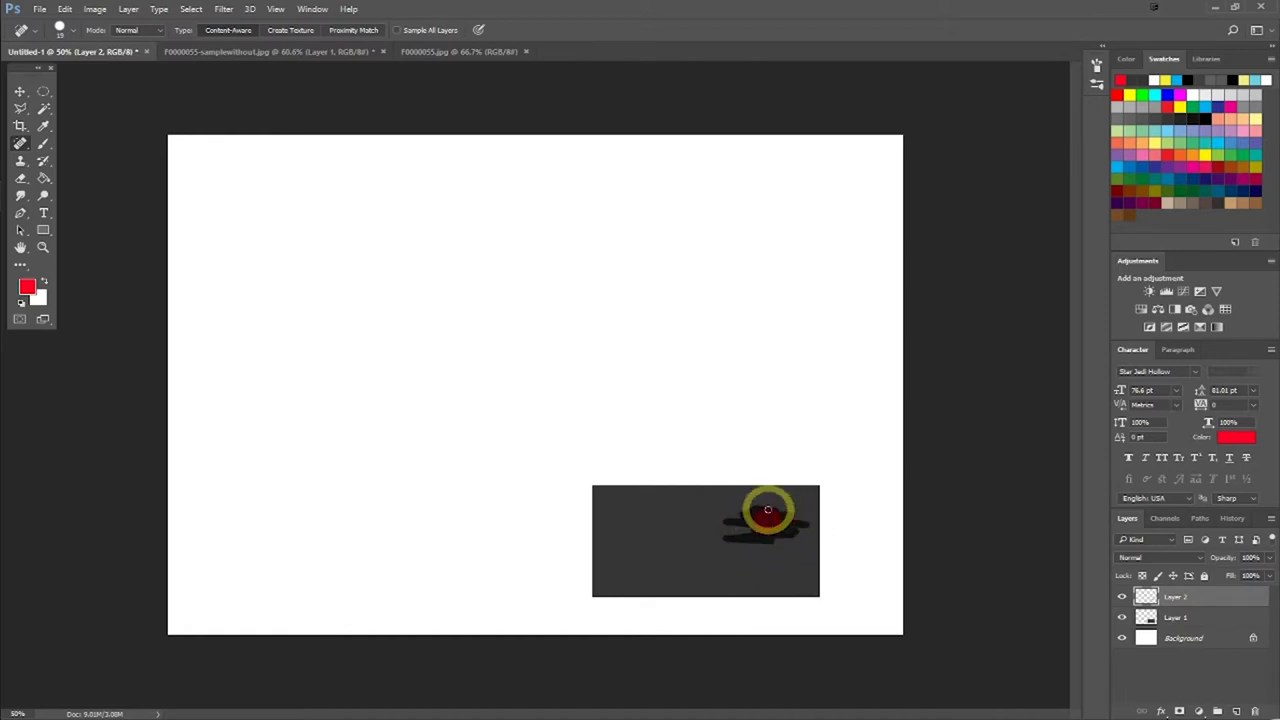
{"action": "mouse_move", "coordinate": [782, 511]}
{"action": "left_mouse_down"}
{"action": "mouse_move", "coordinate": [749, 534]}
{"action": "mouse_move", "coordinate": [807, 512]}
{"action": "mouse_move", "coordinate": [797, 508]}
{"action": "left_mouse_up"}
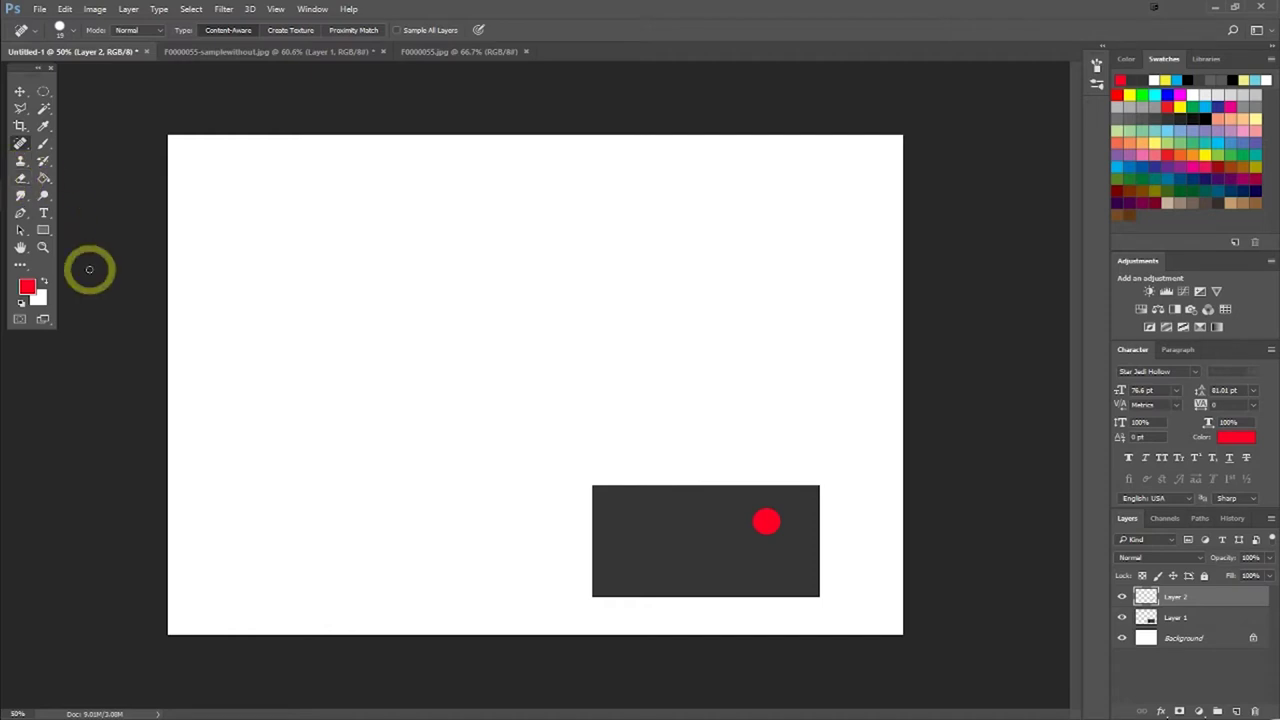
With the plain Lasso Tool, trace a test selection around the red dot, then drop it
{"action": "left_click", "coordinate": [19, 110]}
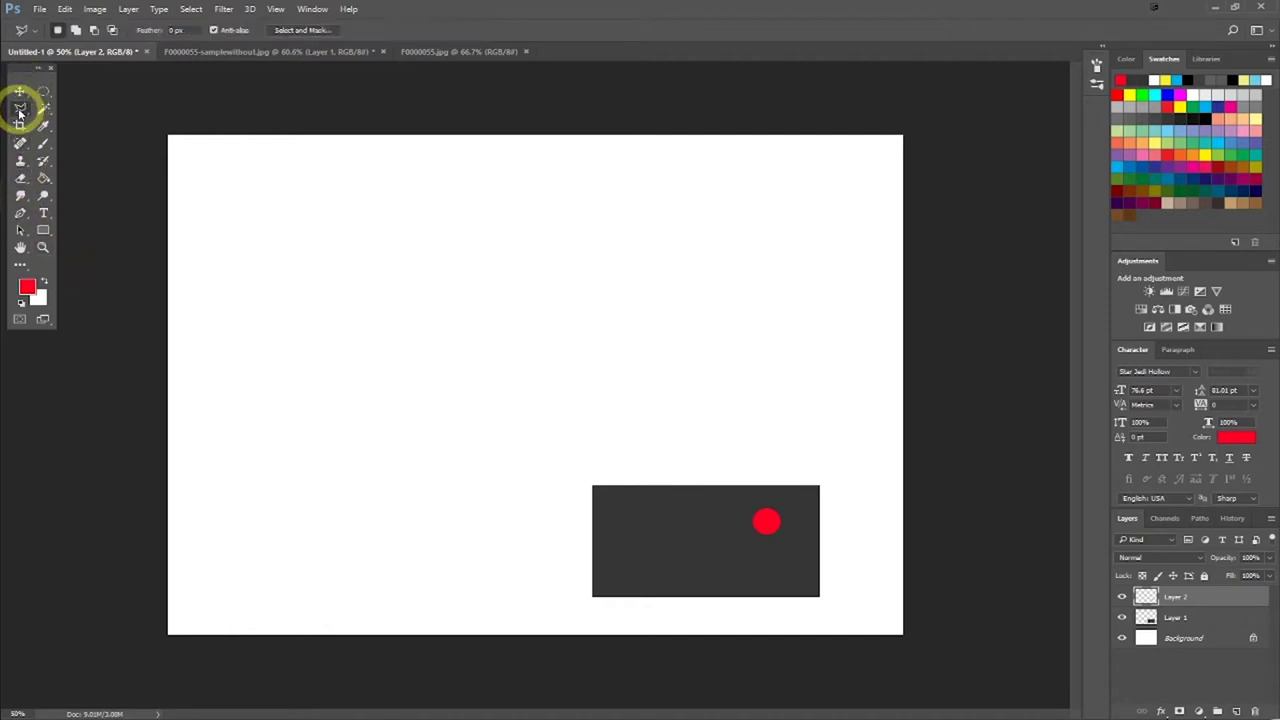
{"action": "right_click", "coordinate": [19, 112]}
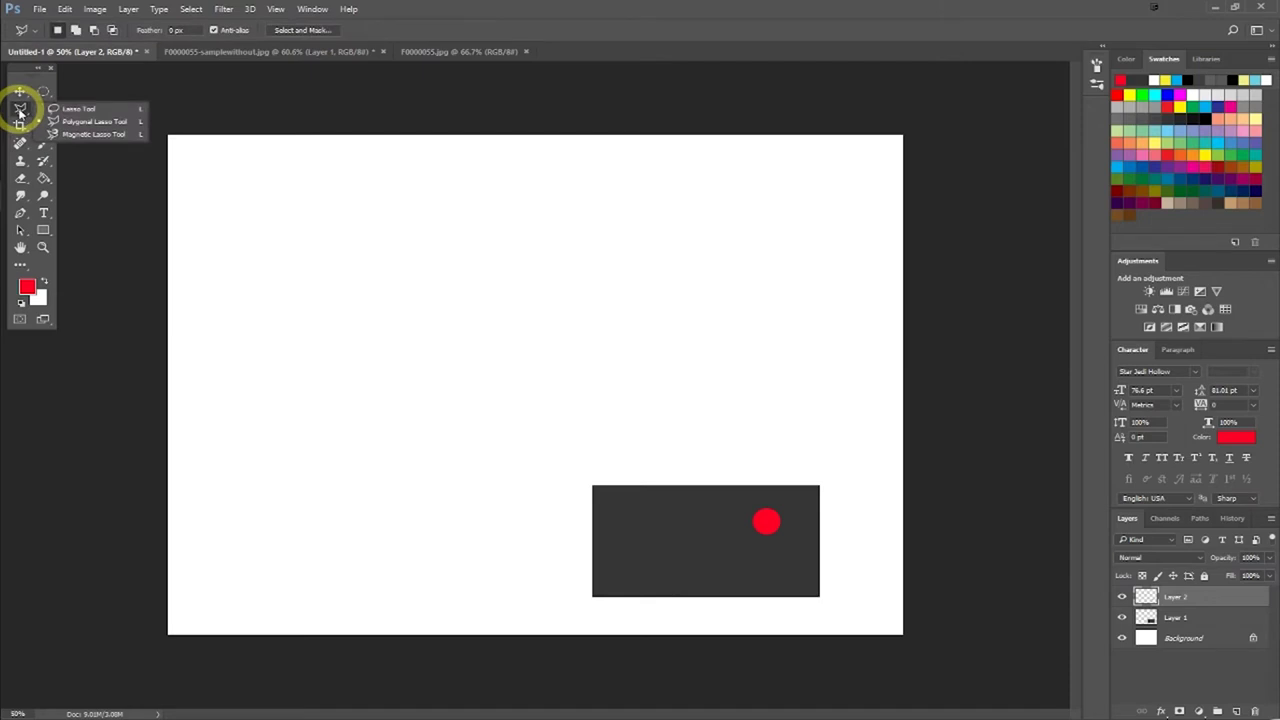
{"action": "left_click", "coordinate": [100, 109]}
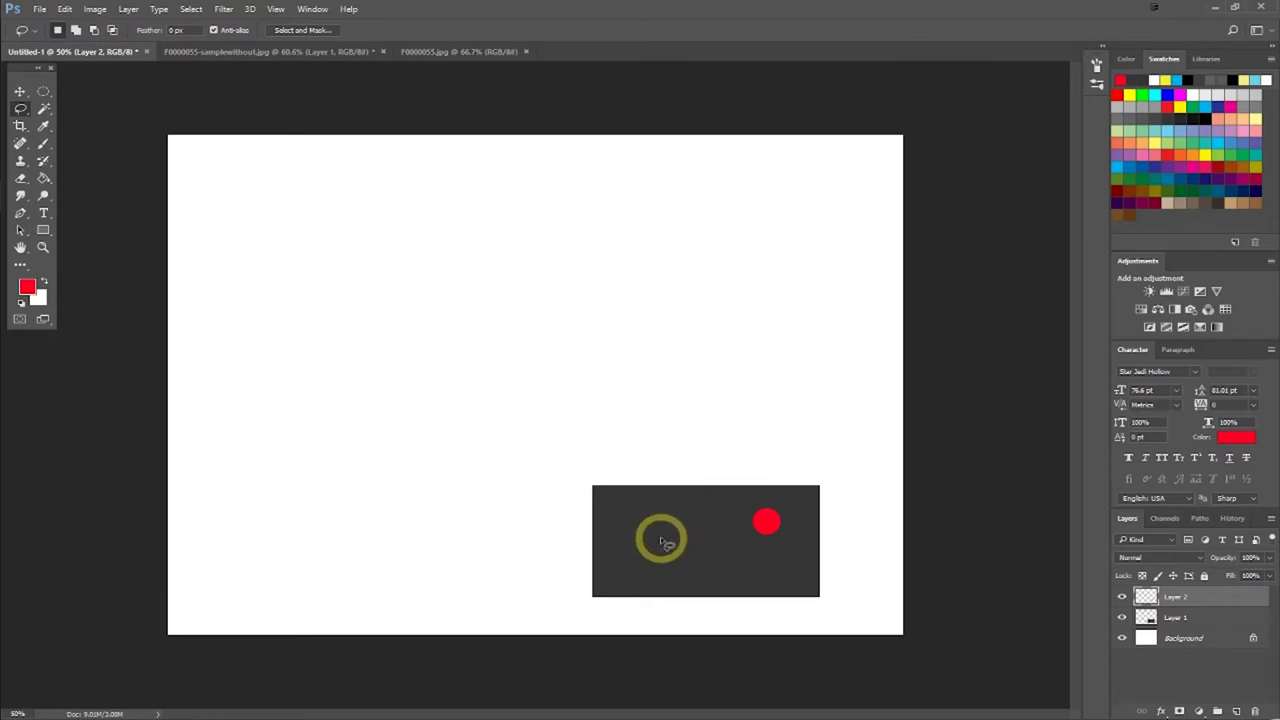
{"action": "mouse_move", "coordinate": [661, 537]}
{"action": "left_mouse_down"}
{"action": "mouse_move", "coordinate": [780, 527]}
{"action": "mouse_move", "coordinate": [658, 550]}
{"action": "left_mouse_up"}
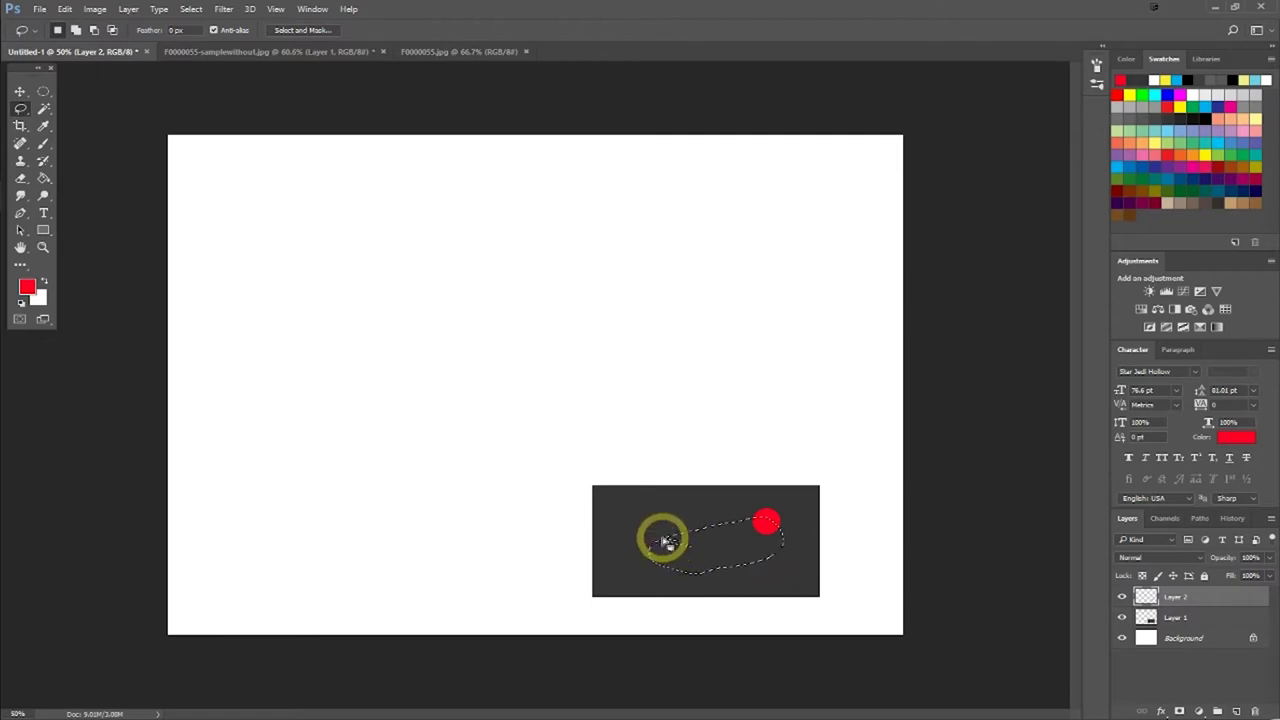
{"action": "left_click_drag", "start_coordinate": [665, 543], "coordinate": [660, 545]}
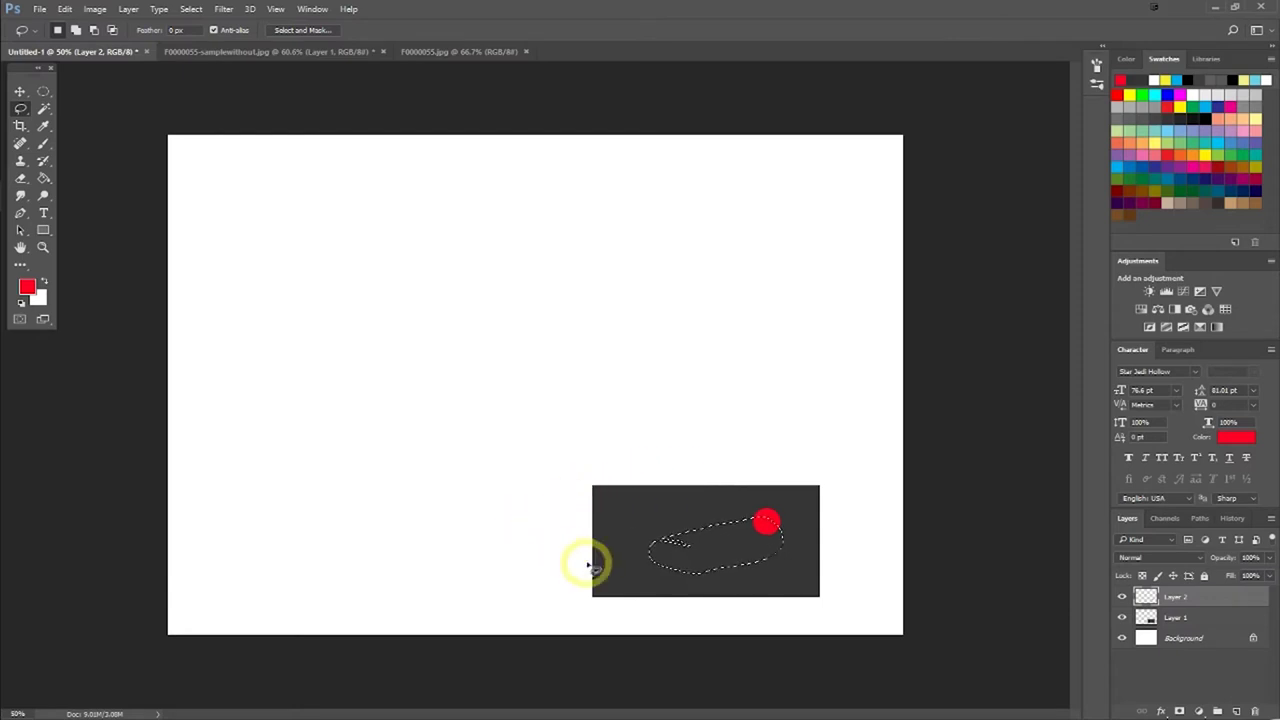
{"action": "left_click", "coordinate": [629, 551]}
Trace a freehand selection on the dark rectangle, then clear it
{"action": "left_click_drag", "start_coordinate": [632, 548], "coordinate": [663, 500]}
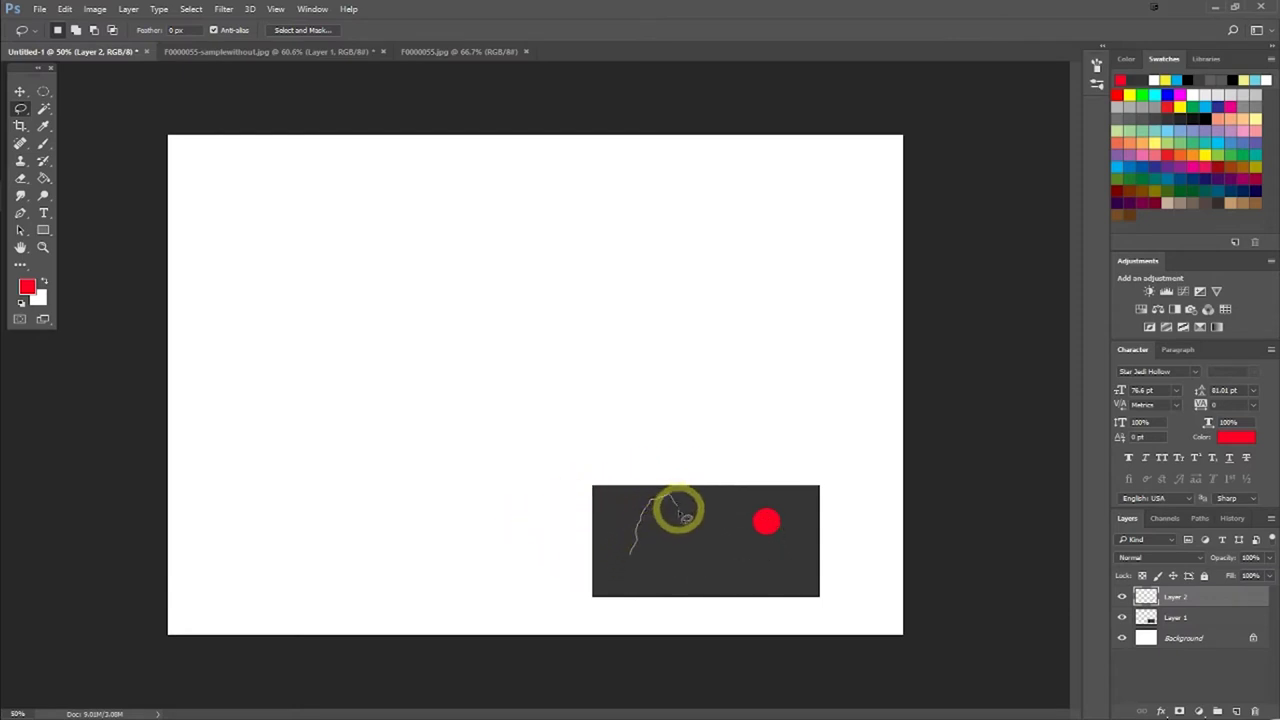
{"action": "mouse_move", "coordinate": [707, 562]}
{"action": "left_mouse_down"}
{"action": "mouse_move", "coordinate": [703, 573]}
{"action": "mouse_move", "coordinate": [632, 560]}
{"action": "left_mouse_up"}
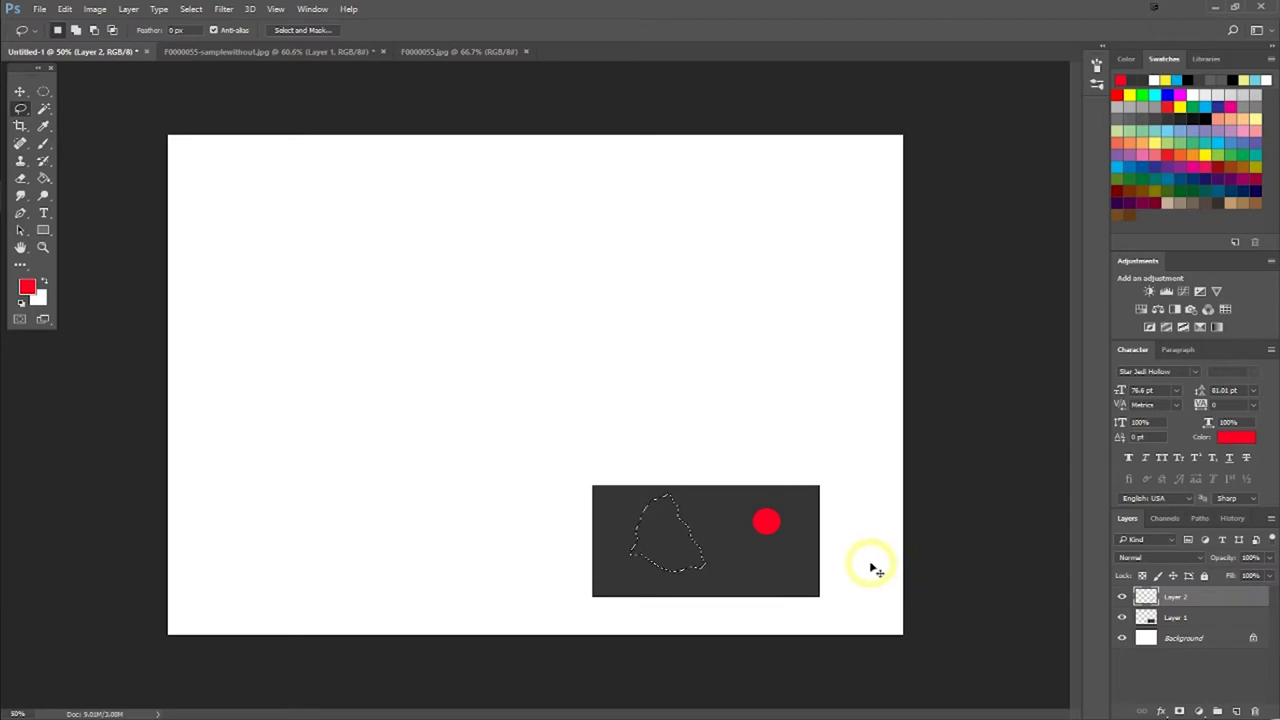
{"action": "left_click", "coordinate": [700, 528]}
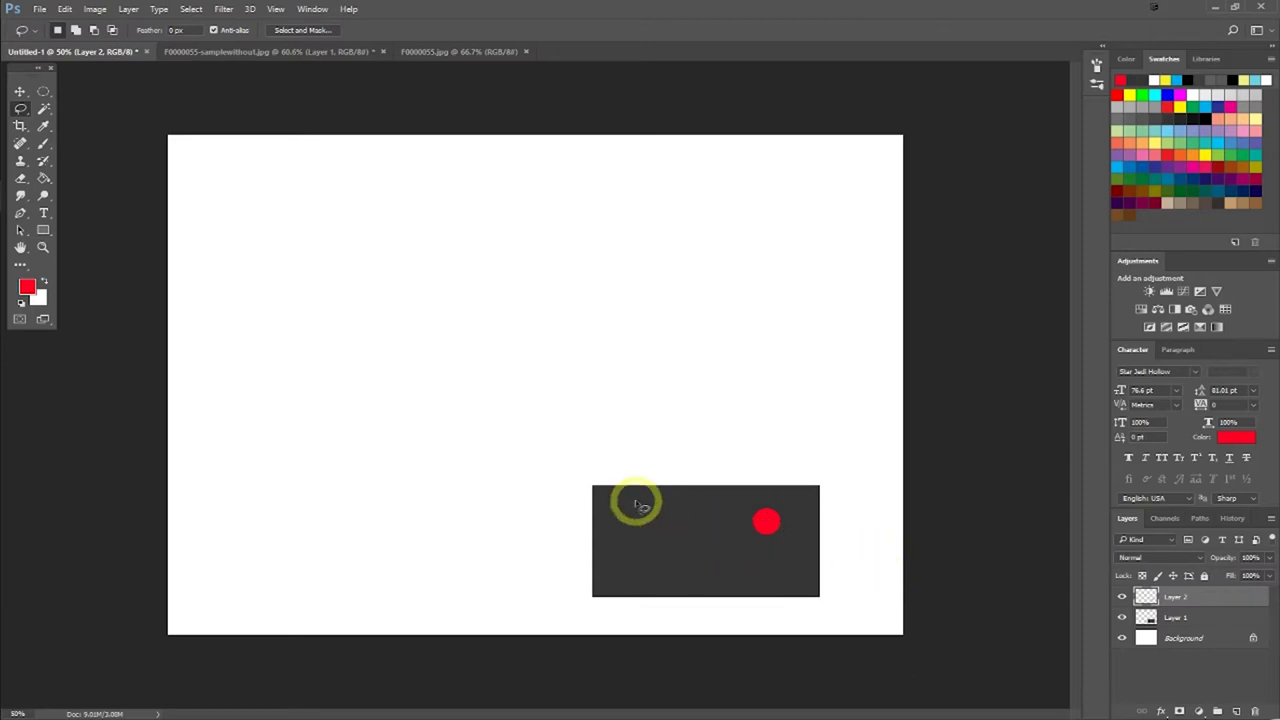
{"action": "right_click", "coordinate": [20, 108]}
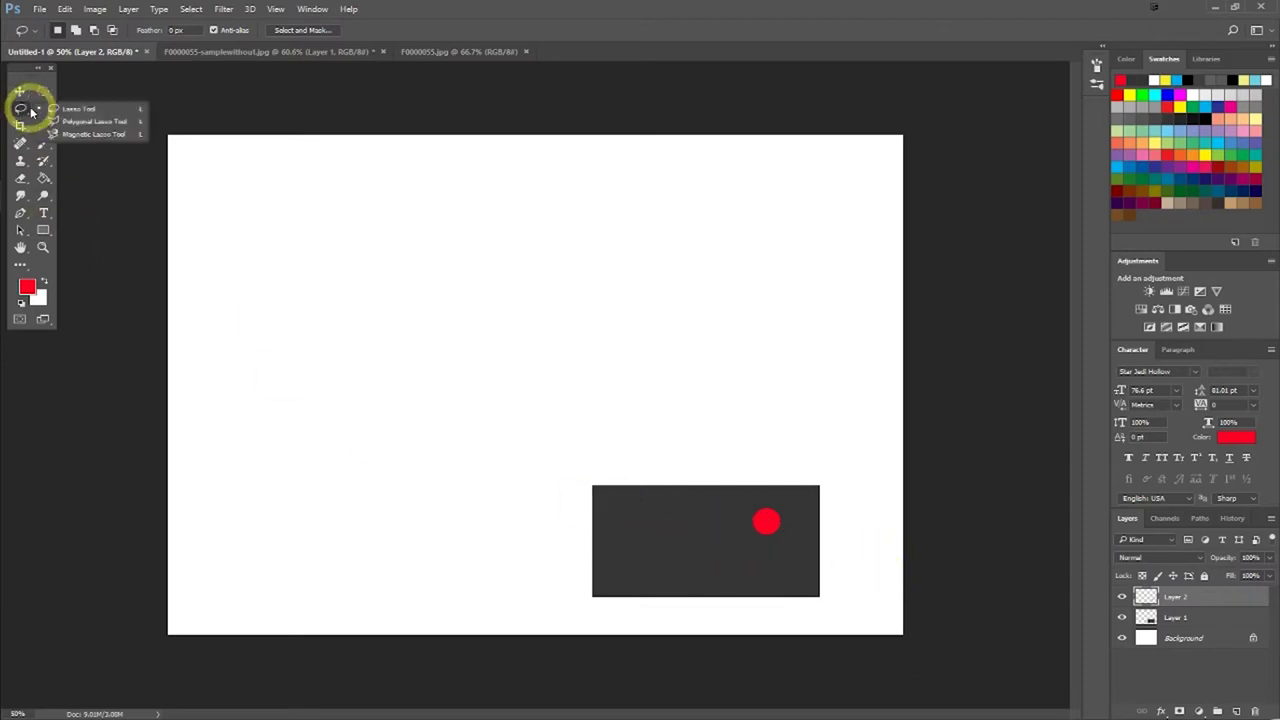
Click a four-sided selection with the Polygonal Lasso
{"action": "left_click", "coordinate": [107, 124]}
{"action": "left_click", "coordinate": [651, 567]}
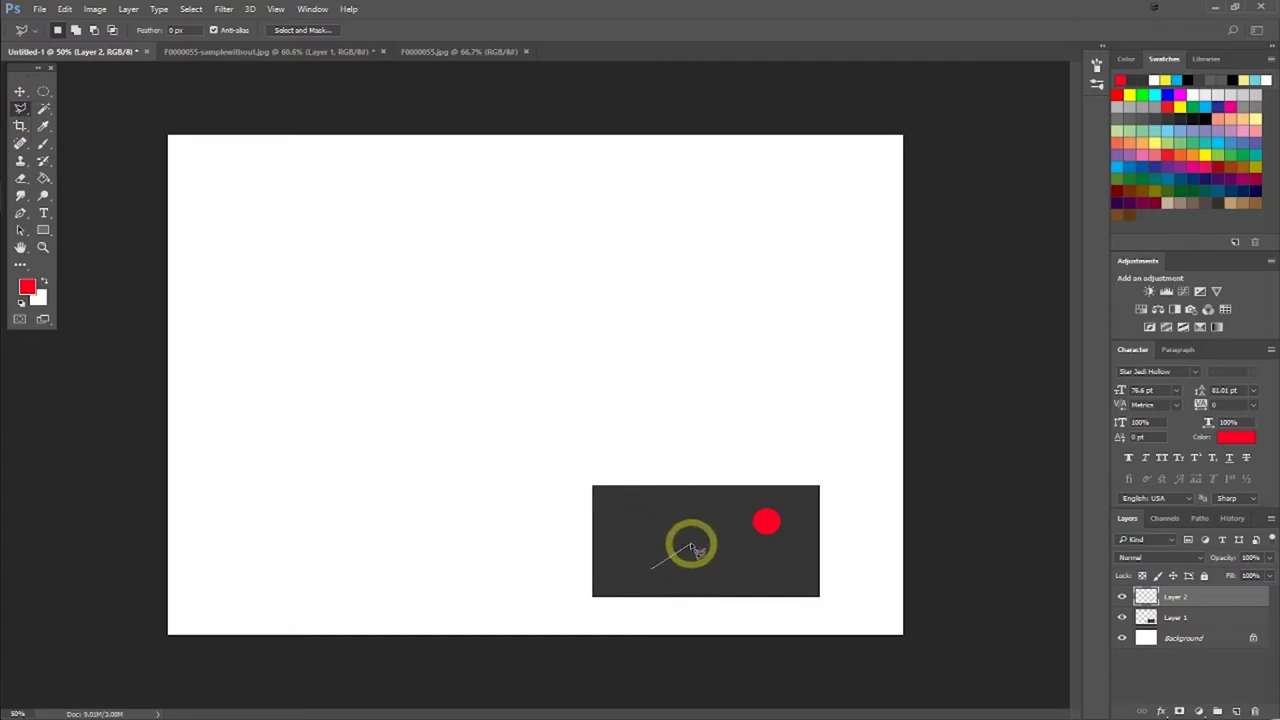
{"action": "left_click", "coordinate": [690, 545]}
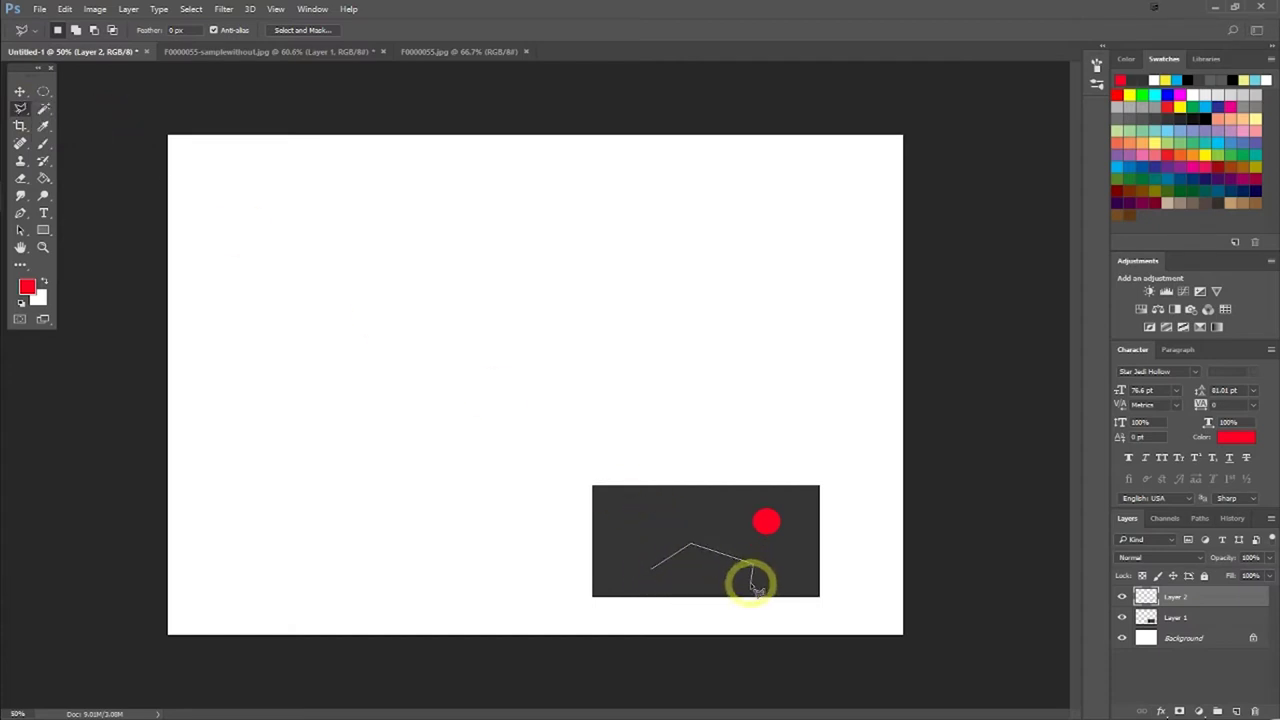
{"action": "left_click", "coordinate": [753, 582]}
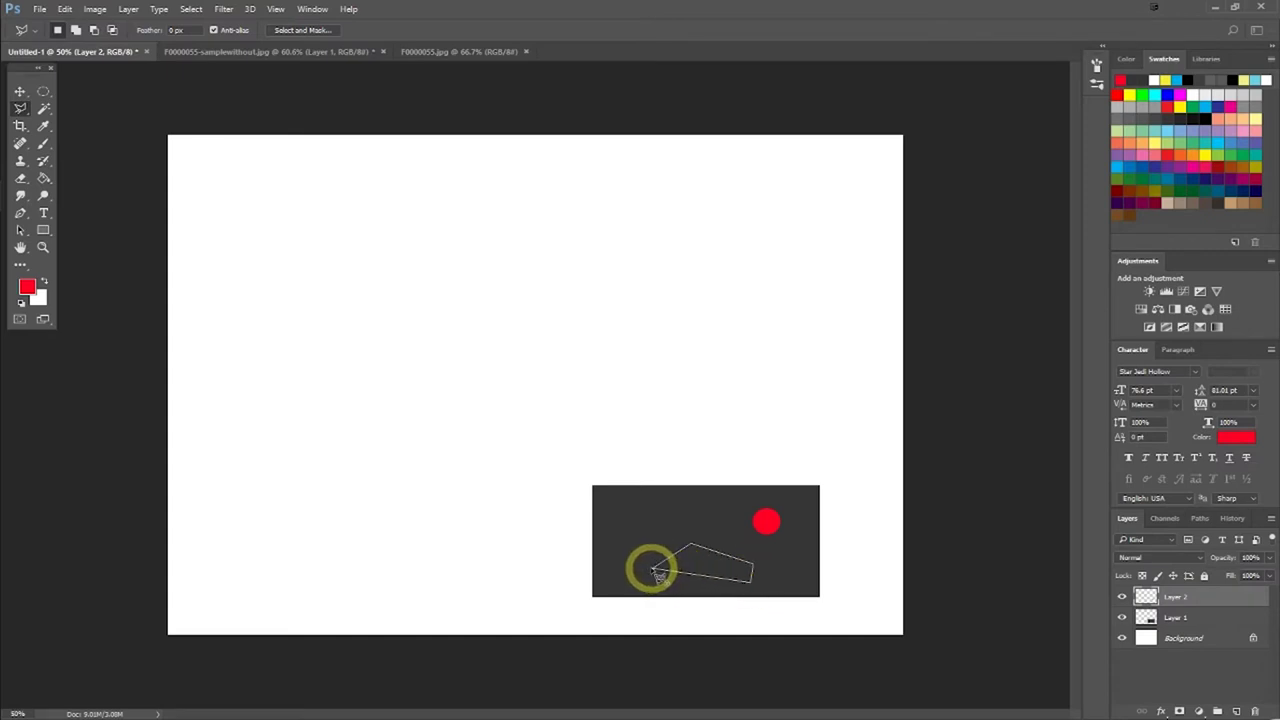
{"action": "left_click", "coordinate": [652, 568]}
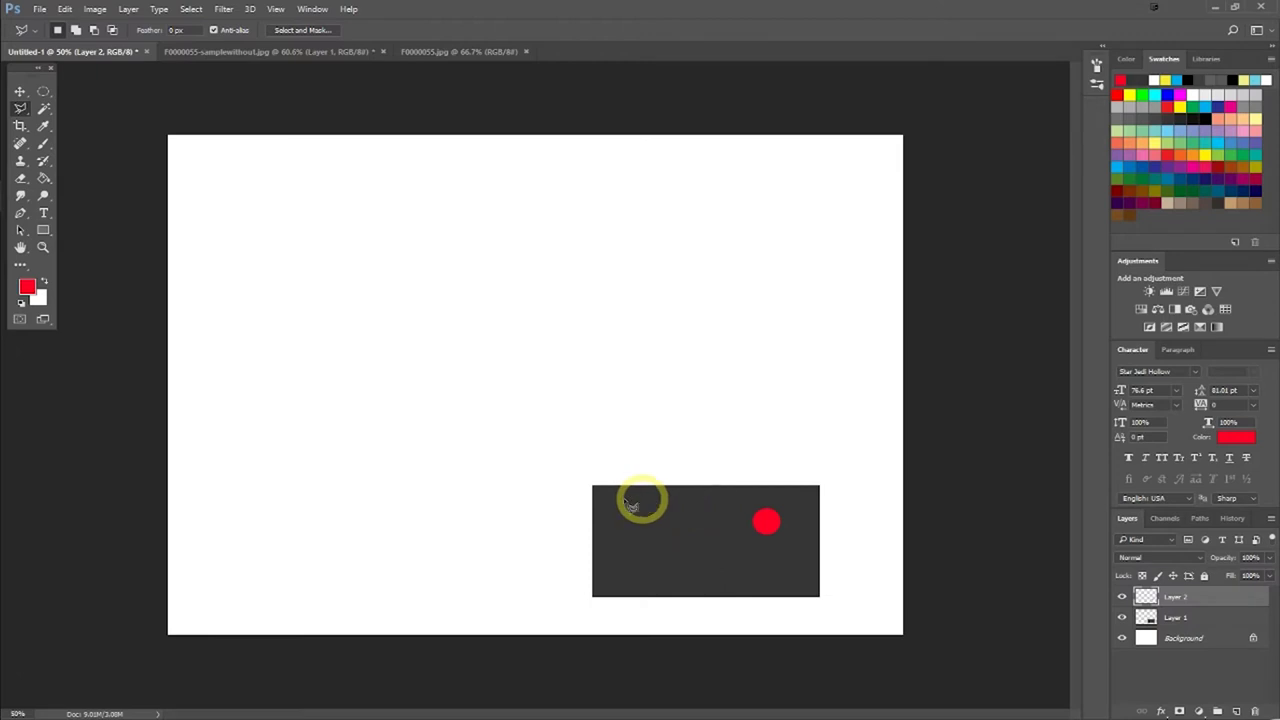
Trace a Magnetic Lasso selection around the red dot
{"action": "left_click", "coordinate": [18, 112]}
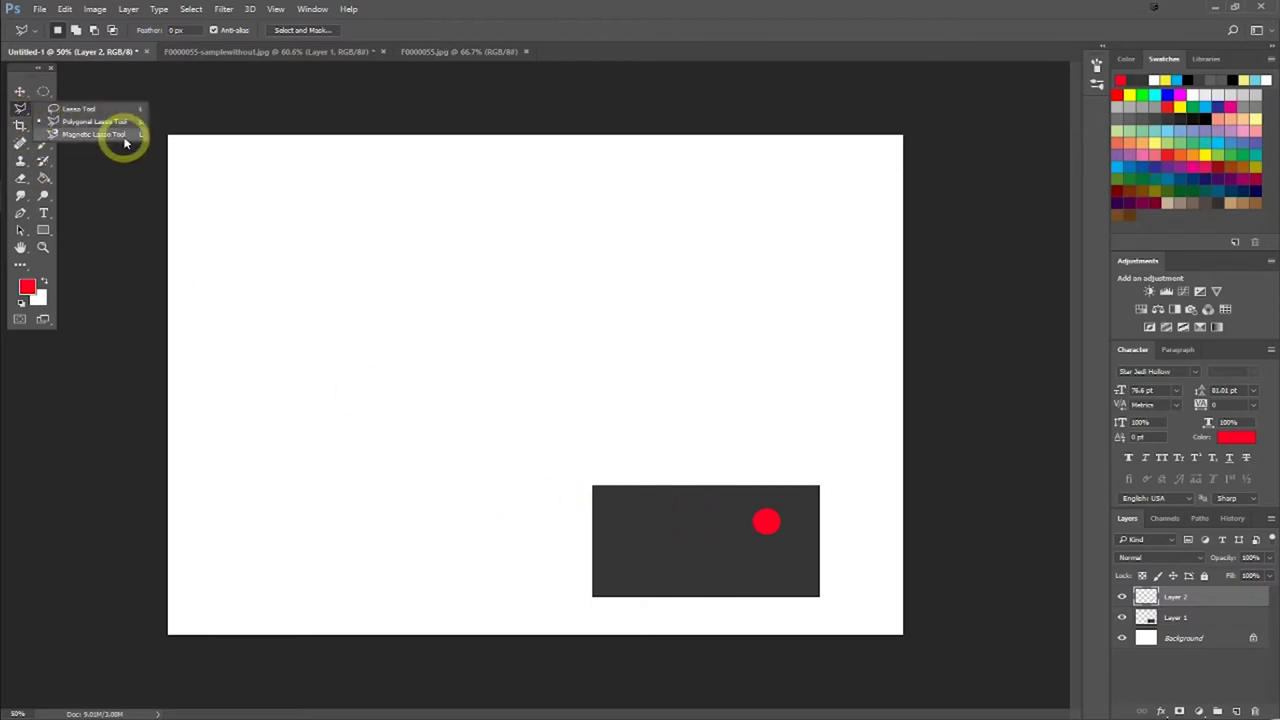
{"action": "left_click", "coordinate": [90, 134]}
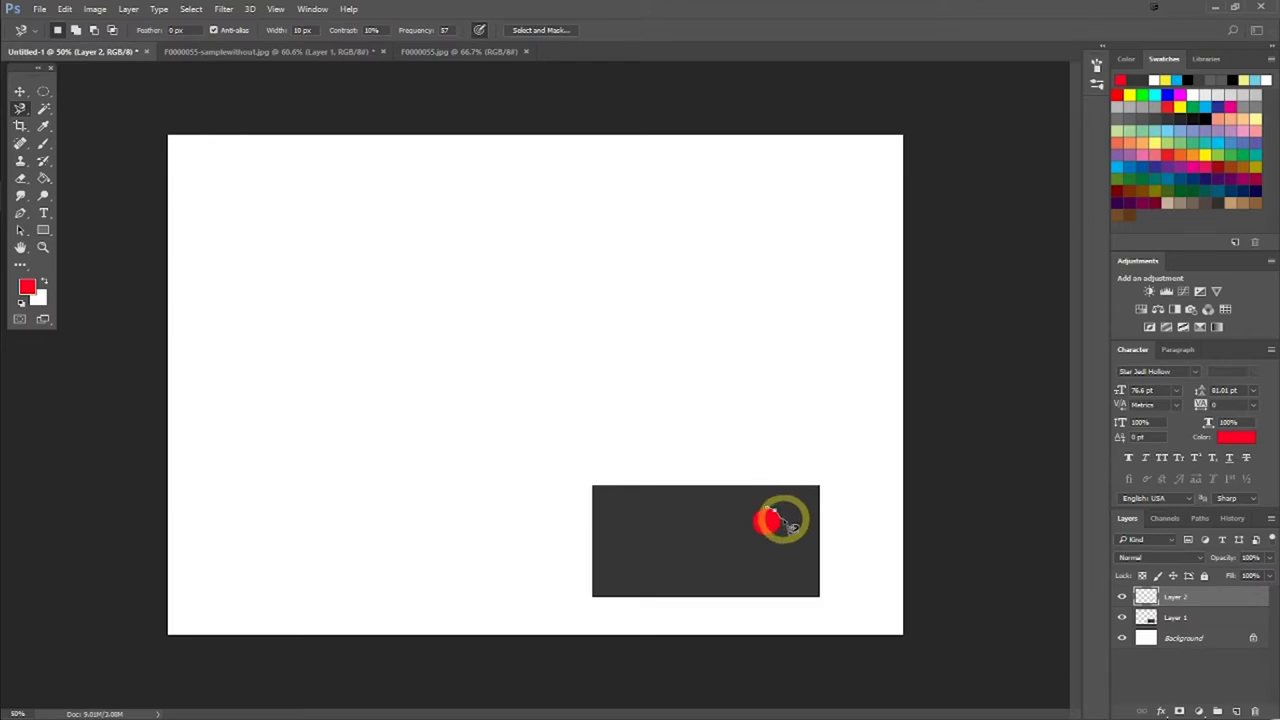
{"action": "left_click_drag", "start_coordinate": [768, 514], "coordinate": [797, 540]}
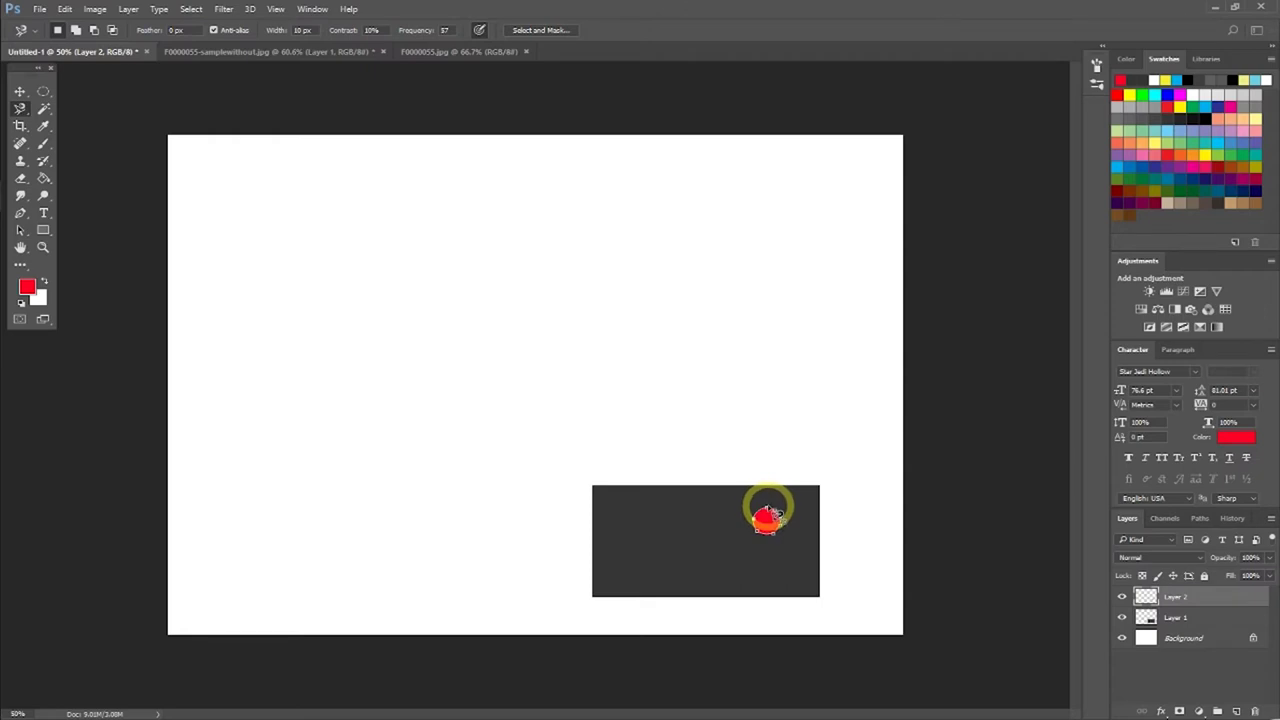
{"action": "left_click", "coordinate": [767, 513]}
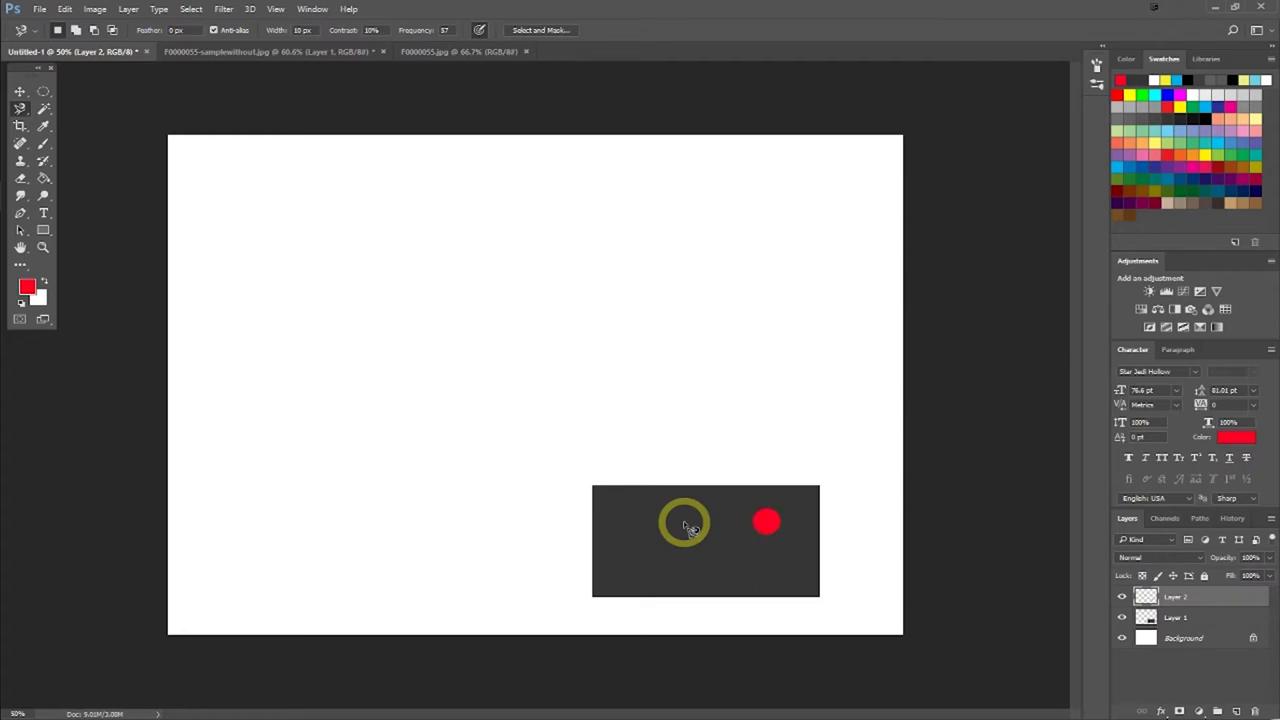
Switch between lasso variants, ending on the Magnetic Lasso
{"action": "right_click", "coordinate": [19, 107]}
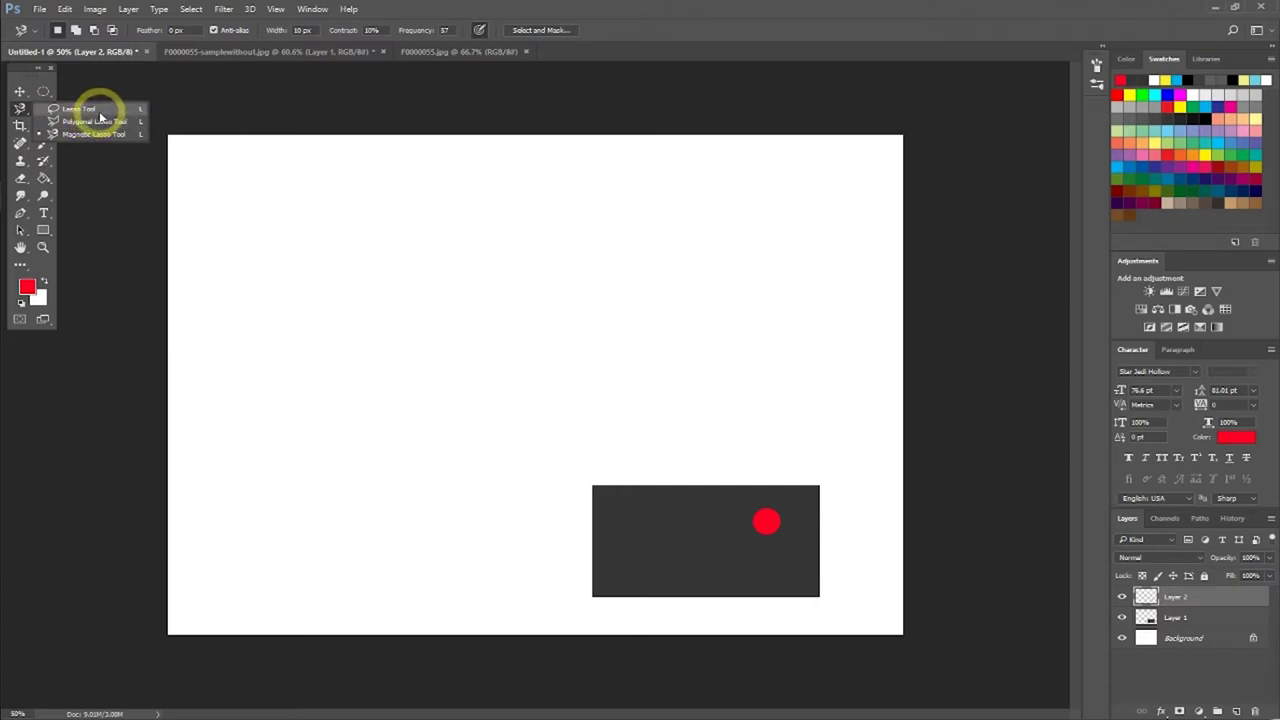
{"action": "left_click", "coordinate": [94, 108]}
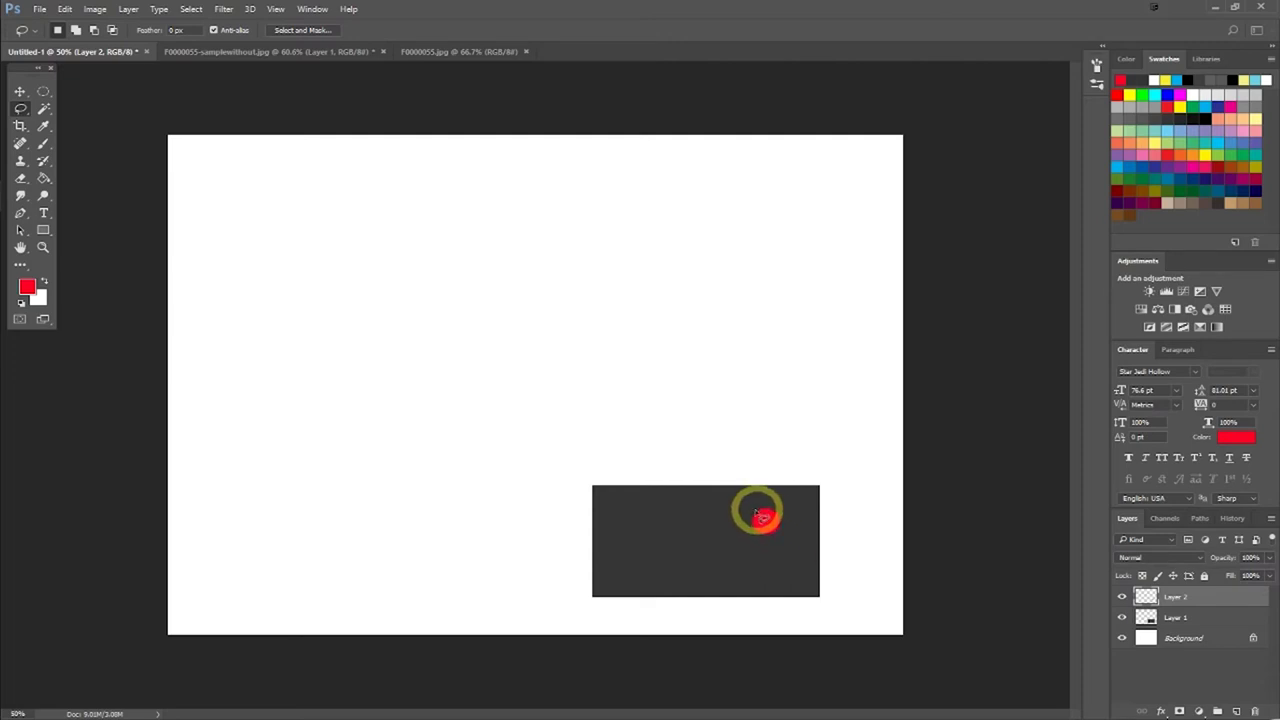
{"action": "right_click", "coordinate": [20, 112]}
{"action": "left_click", "coordinate": [55, 125]}
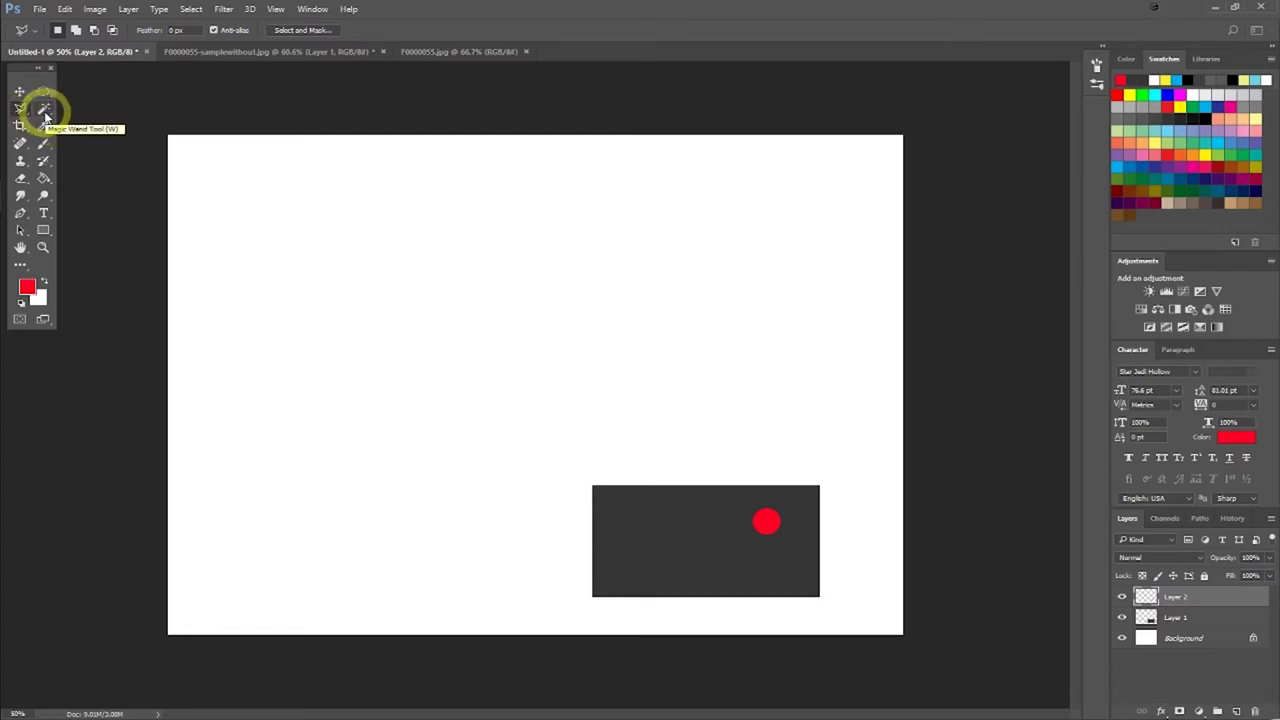
Select the red dot with the Magic Wand at tolerance 100, then deselect
{"action": "left_click", "coordinate": [45, 115]}
{"action": "right_click", "coordinate": [44, 110]}
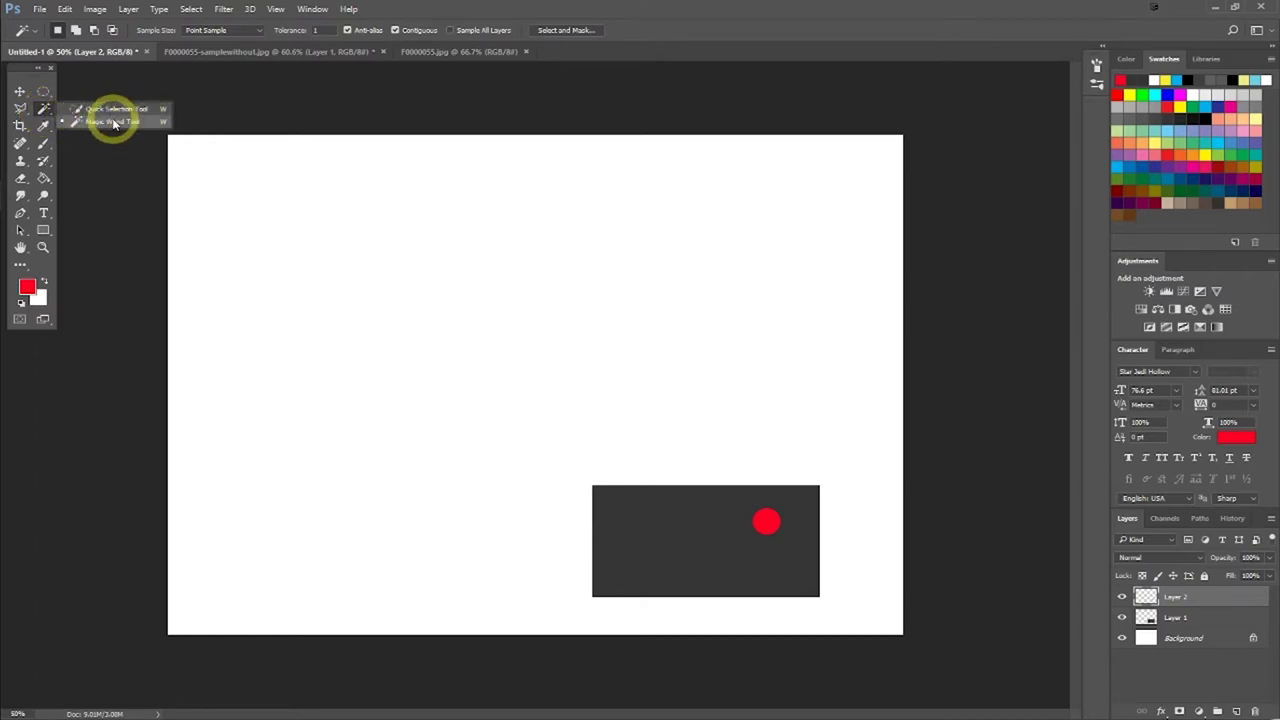
{"action": "left_click", "coordinate": [113, 121]}
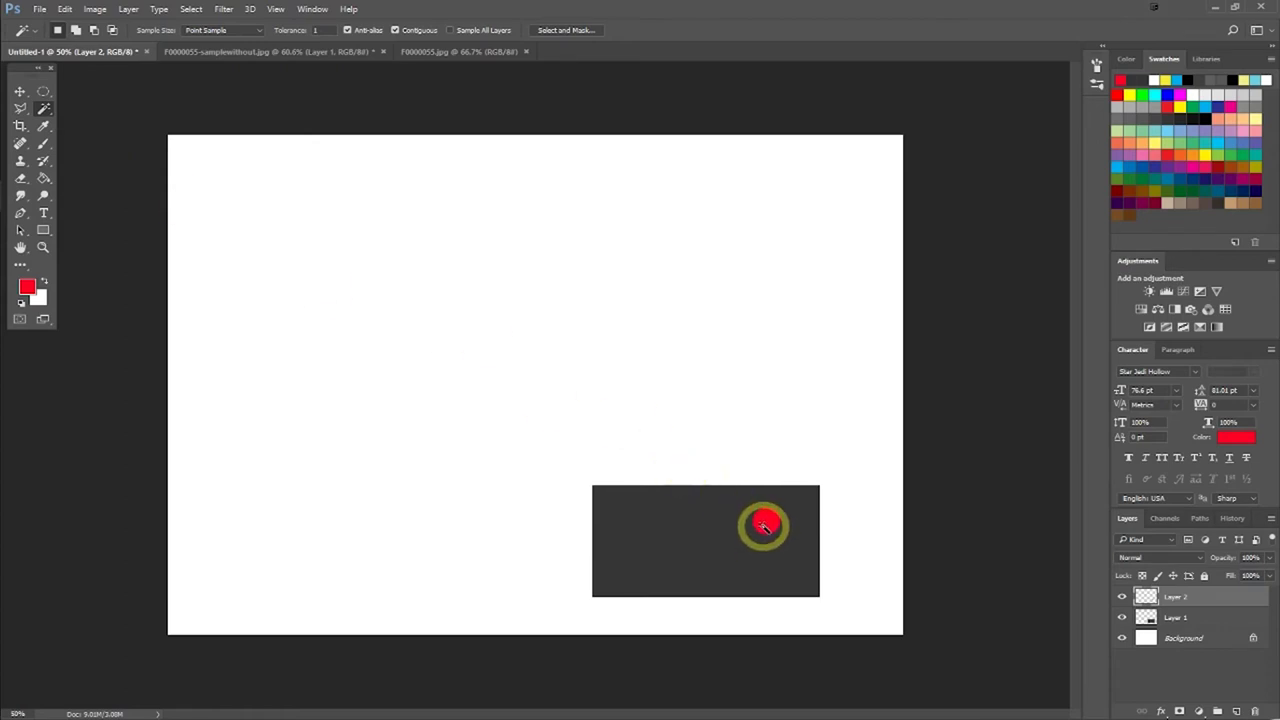
{"action": "left_click", "coordinate": [766, 523]}
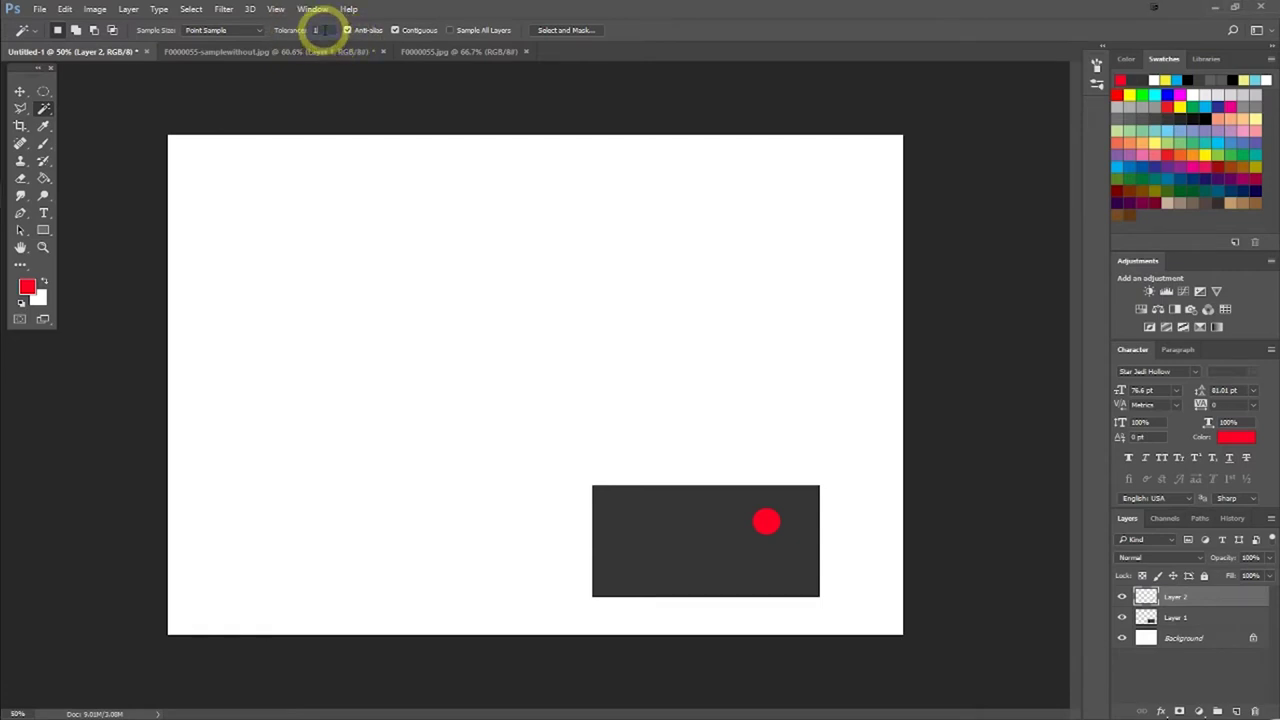
{"action": "type", "text": "00"}
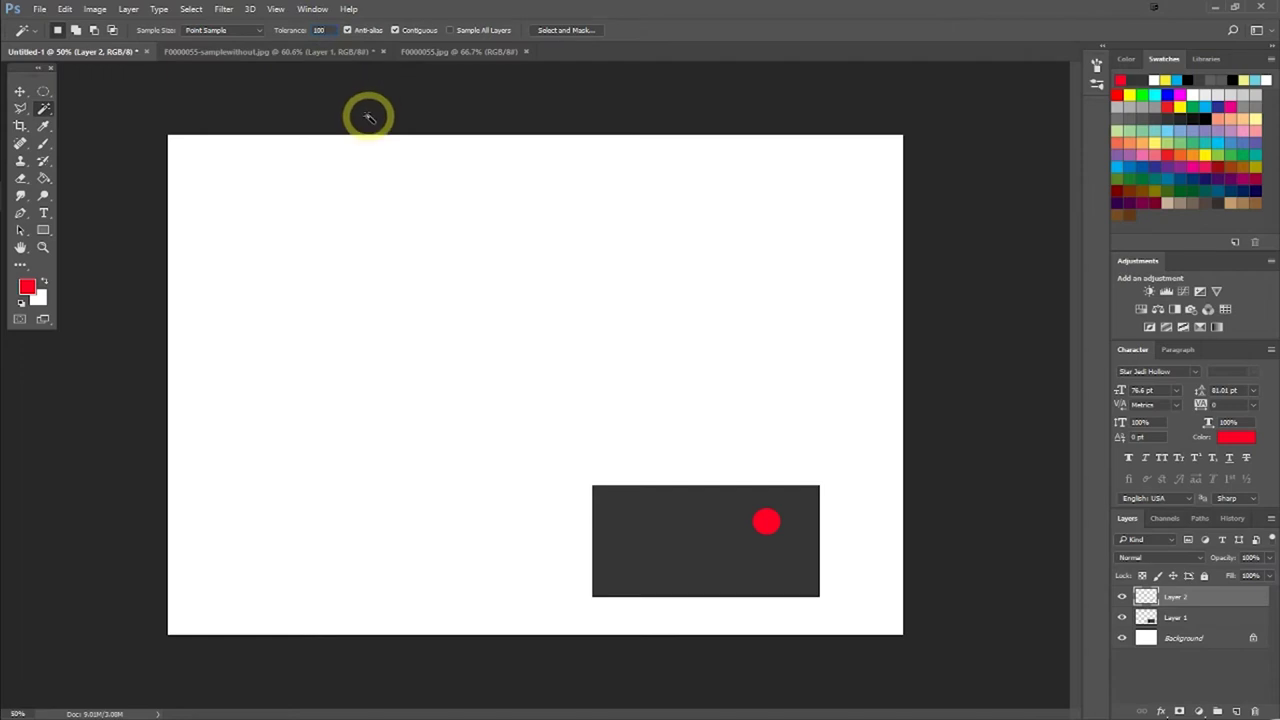
{"action": "left_click", "coordinate": [774, 511]}
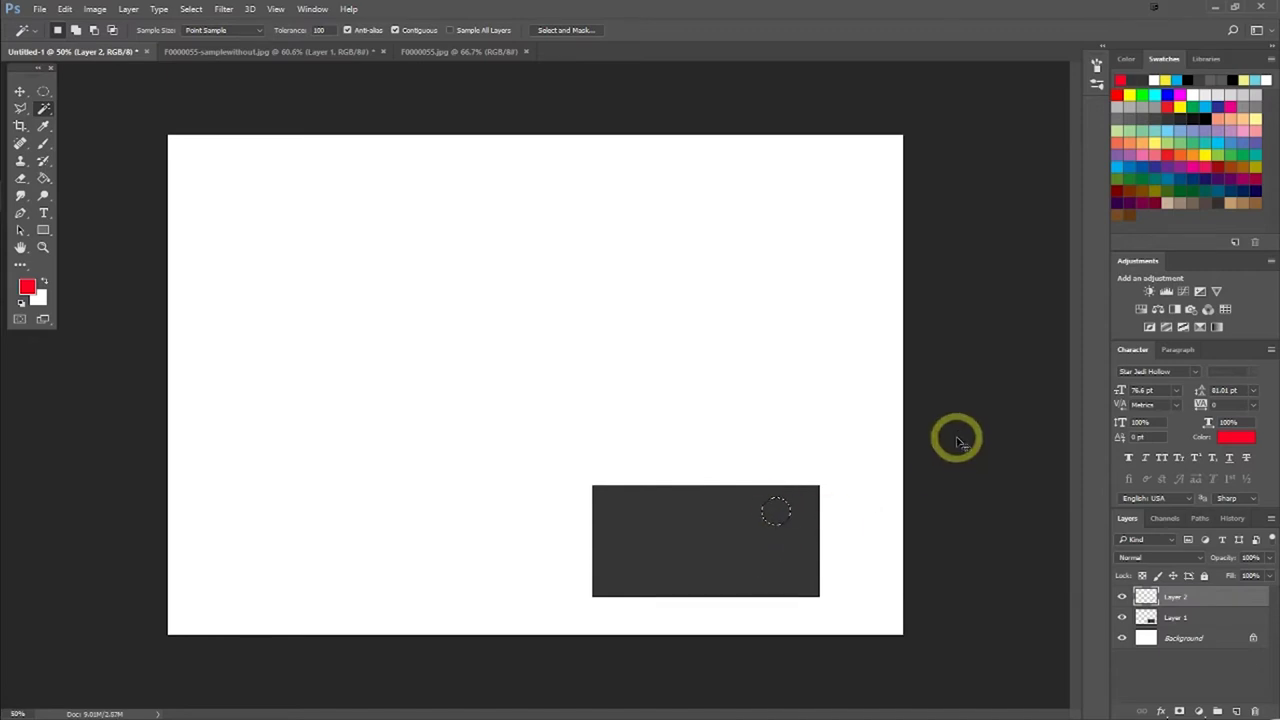
{"action": "key", "text": "alt+BackSpace"}
{"action": "key", "text": "ctrl+d"}
With Quick Selection, grow the red-dot selection over the dark rectangle, then undo back to the dot
{"action": "right_click", "coordinate": [43, 108]}
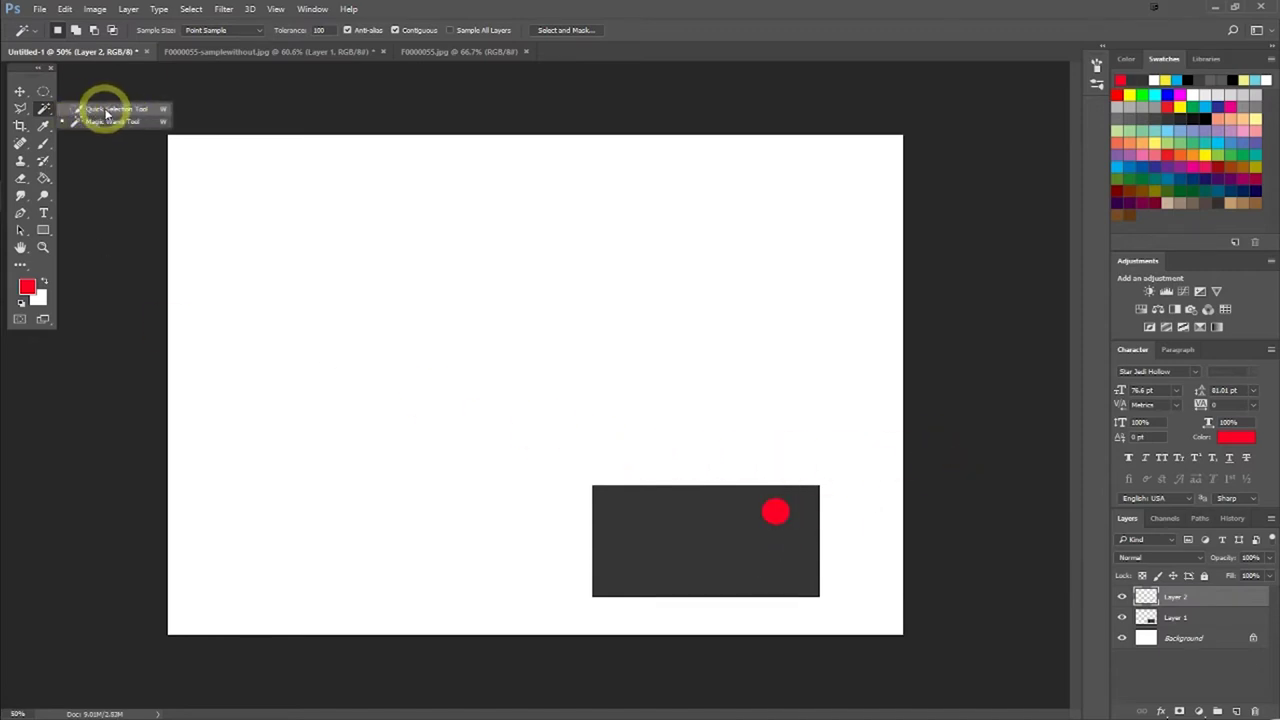
{"action": "left_click", "coordinate": [106, 110]}
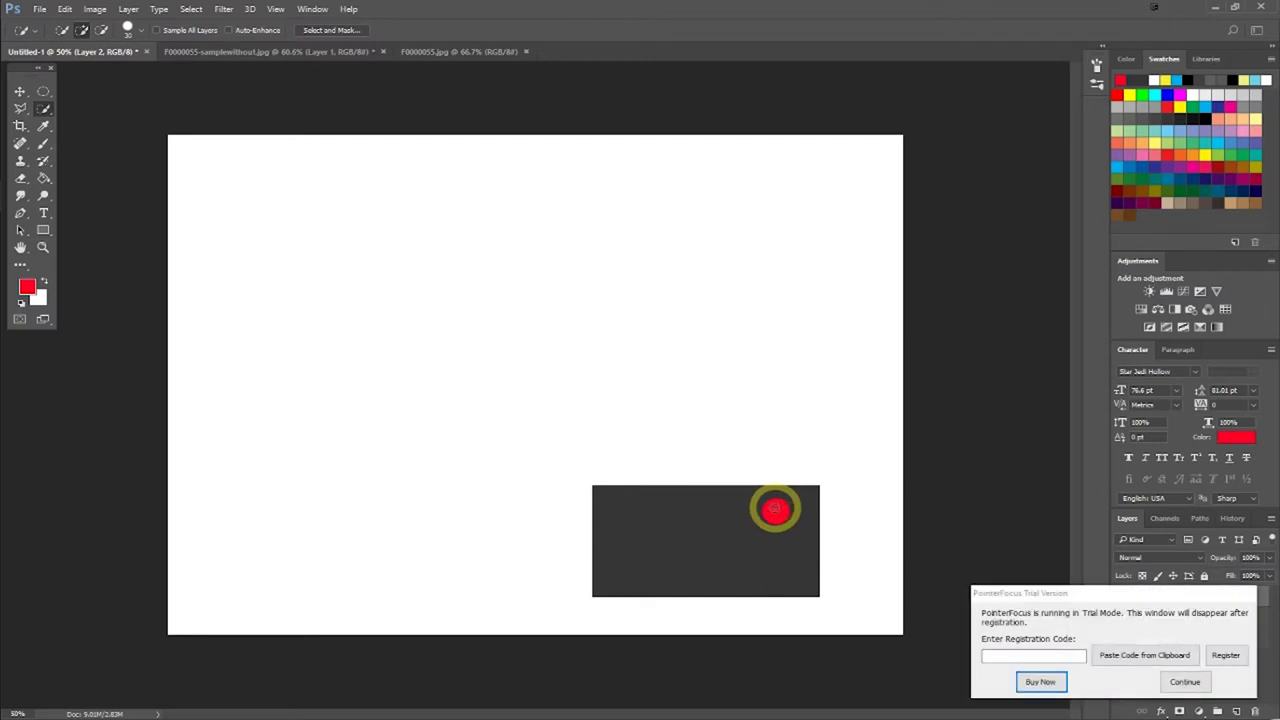
{"action": "left_click", "coordinate": [1186, 682]}
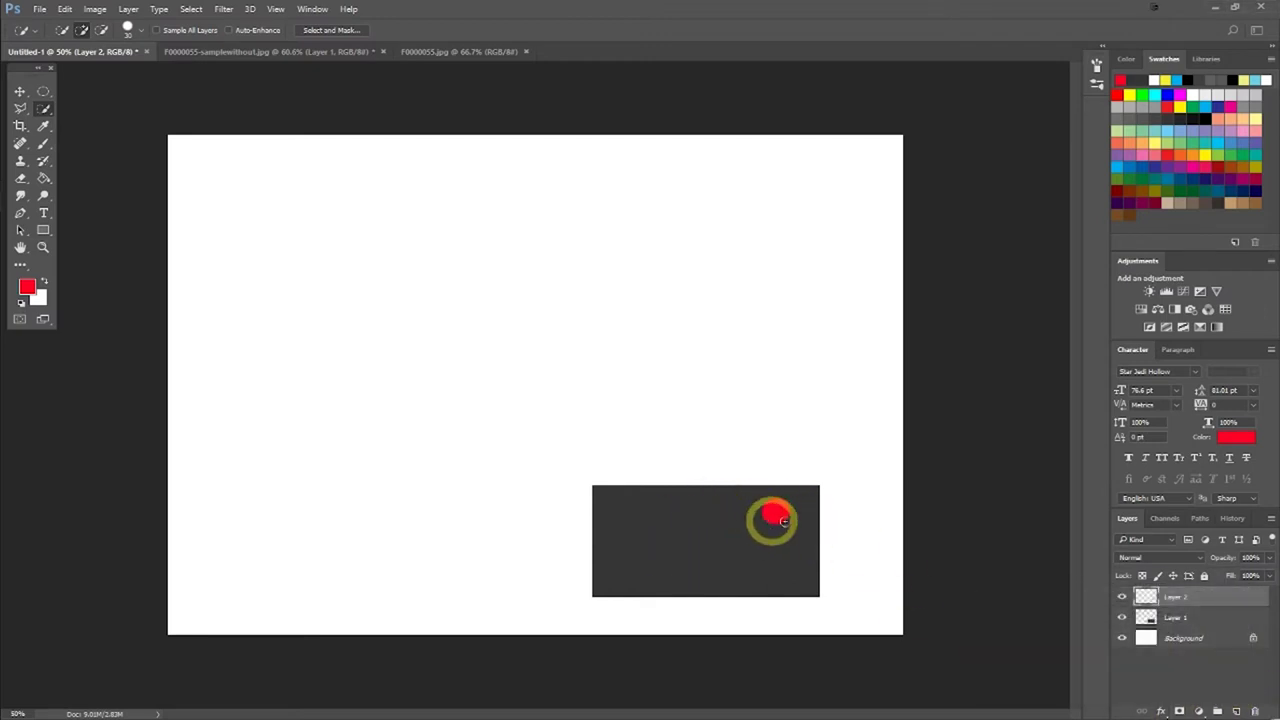
{"action": "mouse_move", "coordinate": [775, 512]}
{"action": "left_mouse_down"}
{"action": "mouse_move", "coordinate": [748, 514]}
{"action": "mouse_move", "coordinate": [814, 509]}
{"action": "mouse_move", "coordinate": [708, 514]}
{"action": "mouse_move", "coordinate": [808, 531]}
{"action": "left_mouse_up"}
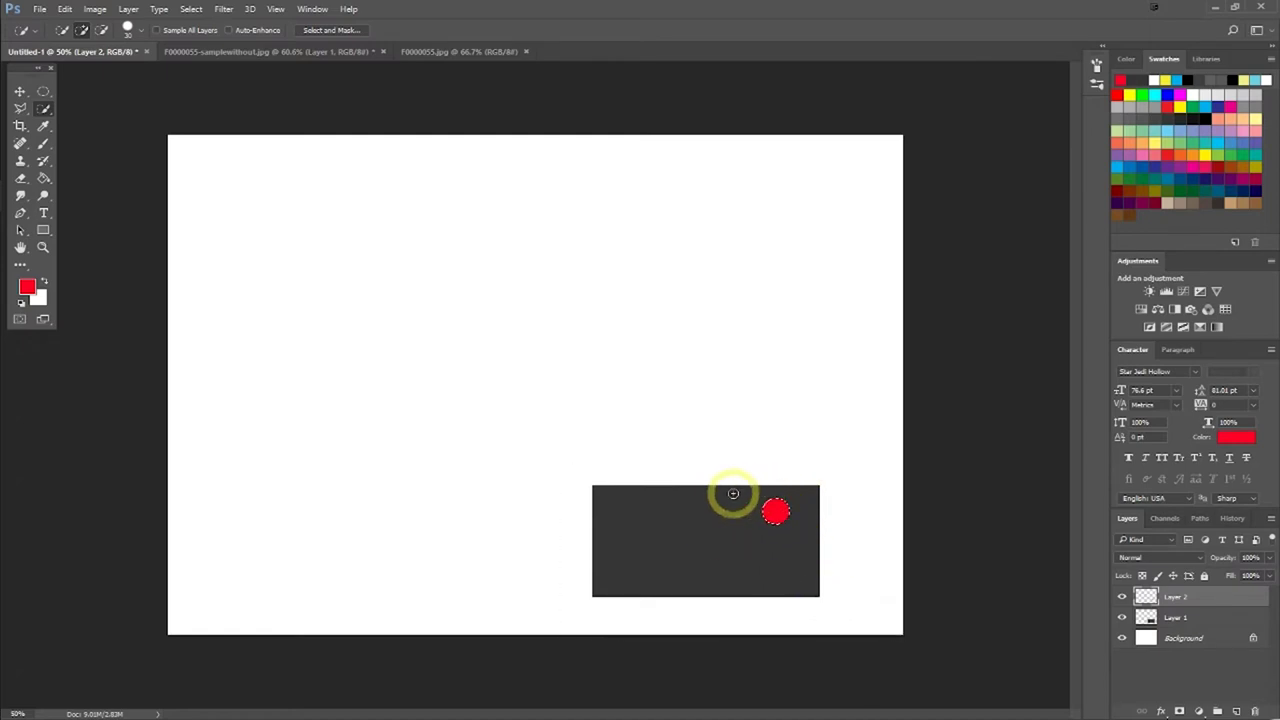
{"action": "left_click_drag", "start_coordinate": [733, 494], "coordinate": [776, 511]}
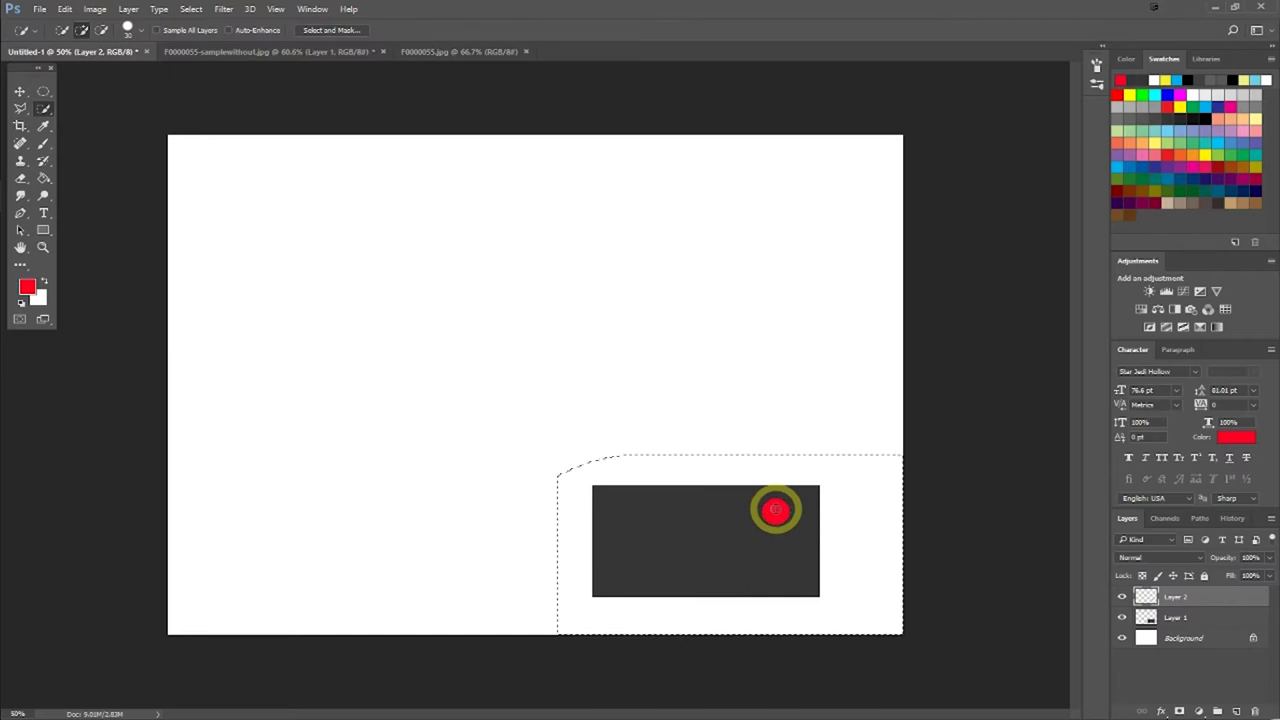
{"action": "left_click_drag", "start_coordinate": [829, 571], "coordinate": [910, 596]}
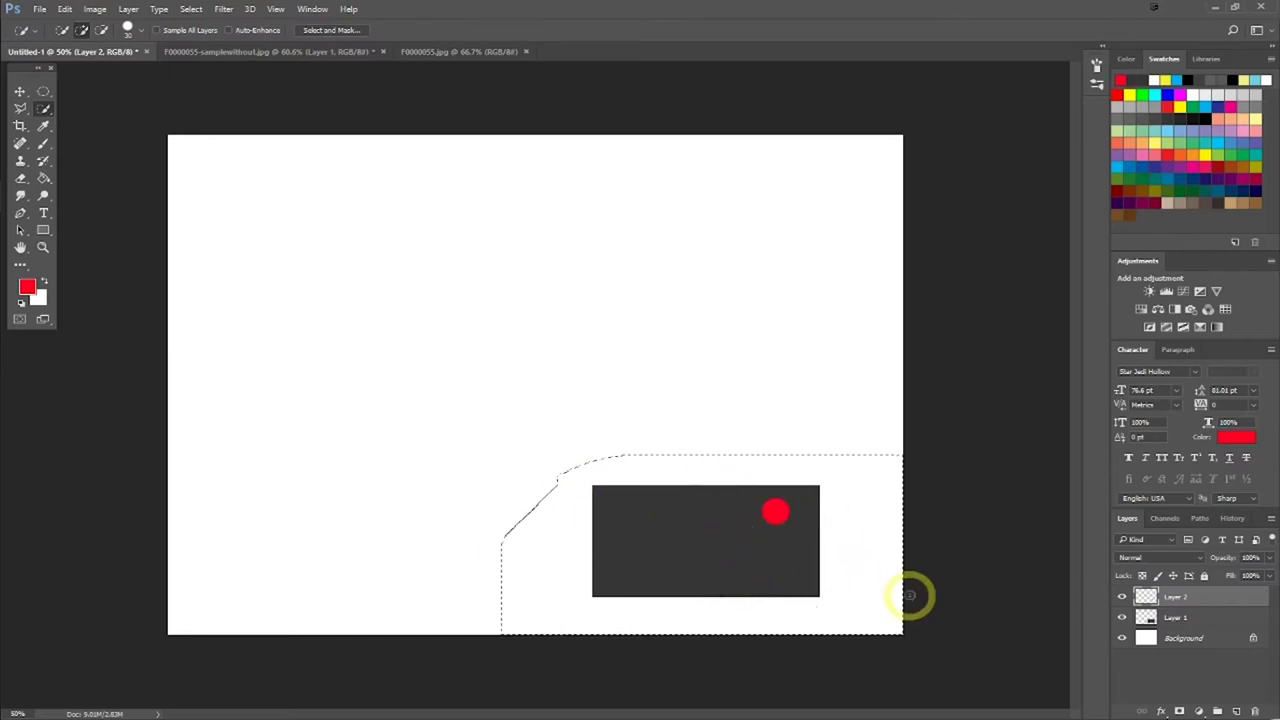
{"action": "key", "text": "ctrl+z"}
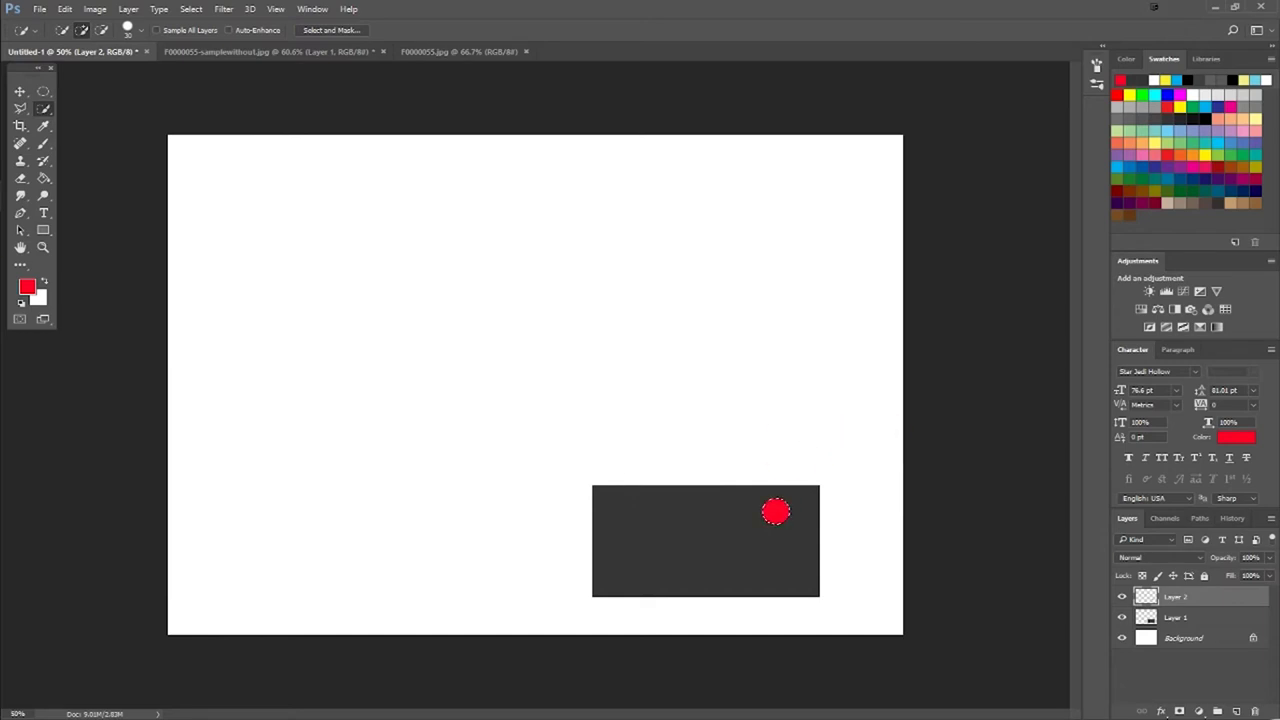
Choose the Clone Stamp tool and check its brush size and hardness settings
{"action": "left_click", "coordinate": [43, 143]}
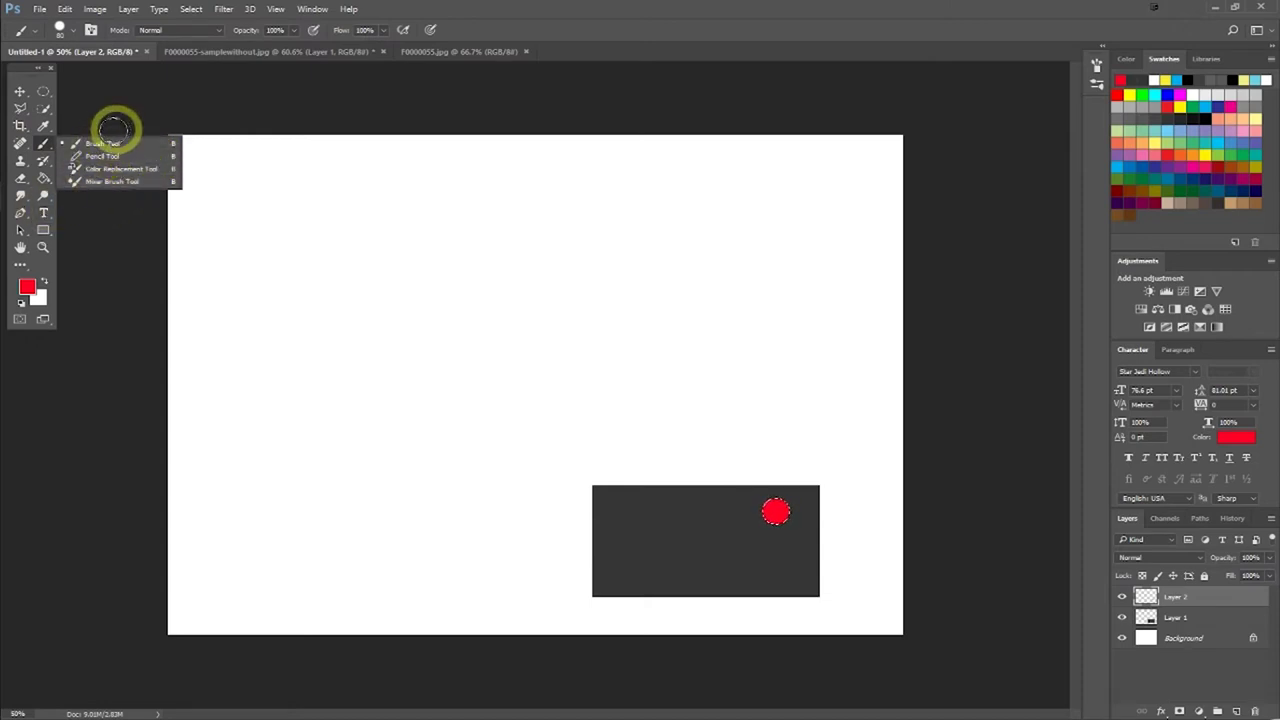
{"action": "left_click", "coordinate": [47, 151]}
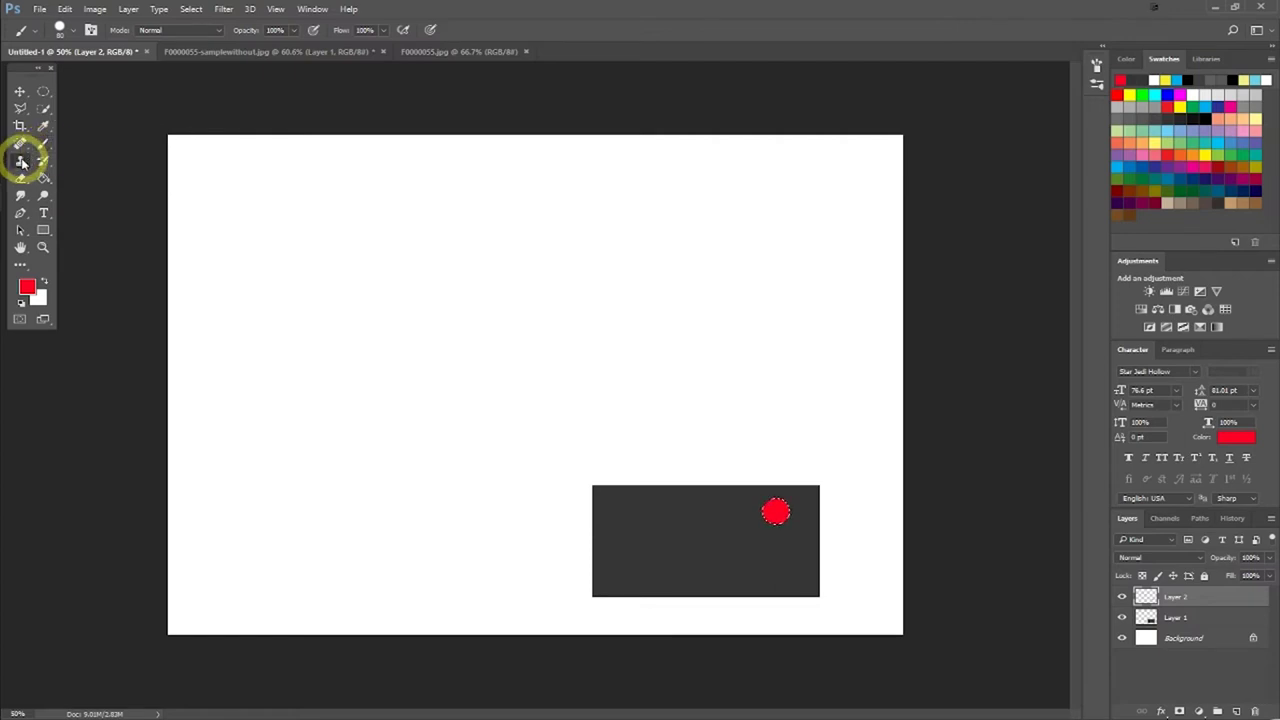
{"action": "left_click_drag", "start_coordinate": [22, 163], "coordinate": [98, 167]}
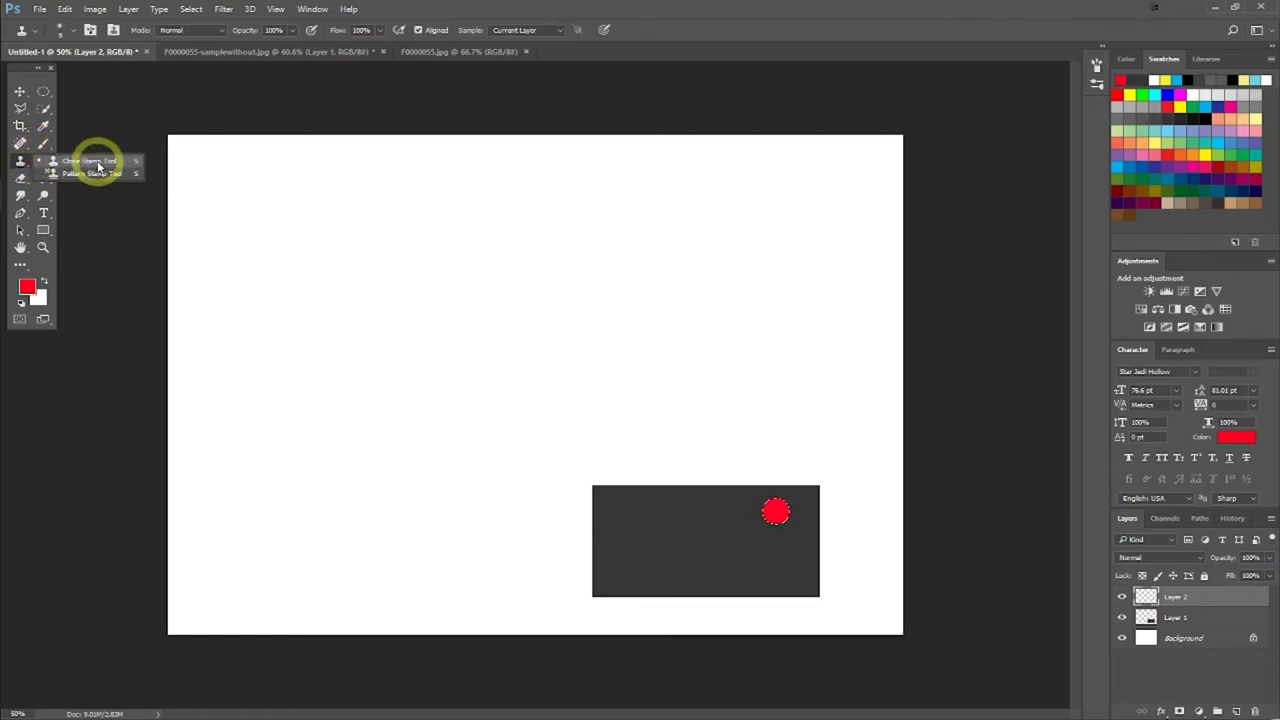
{"action": "left_click", "coordinate": [20, 108]}
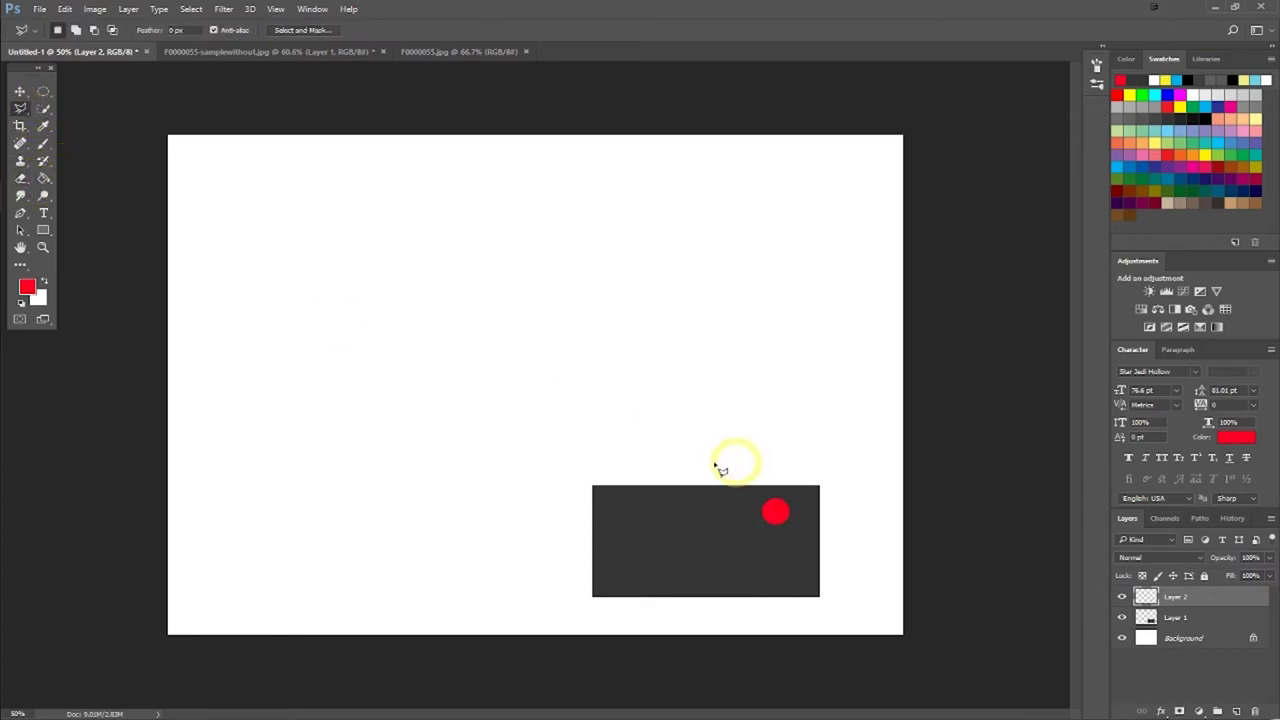
{"action": "key", "text": "s"}
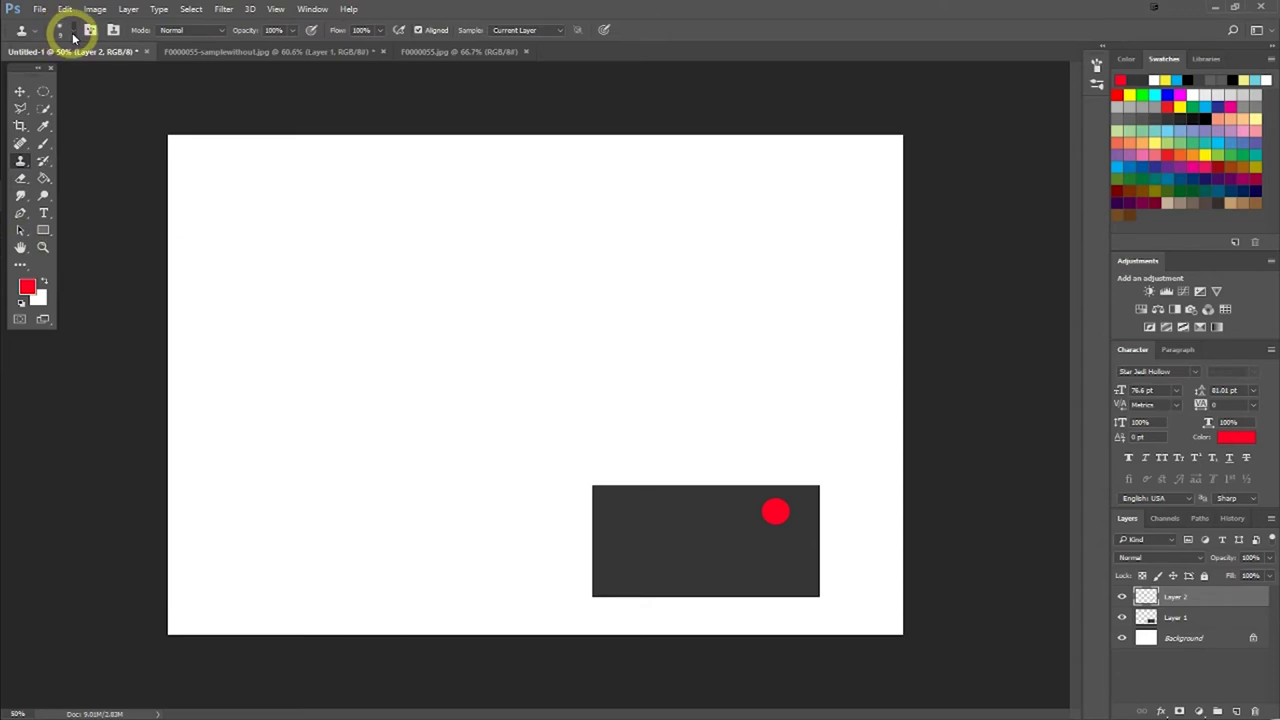
{"action": "left_click", "coordinate": [74, 29]}
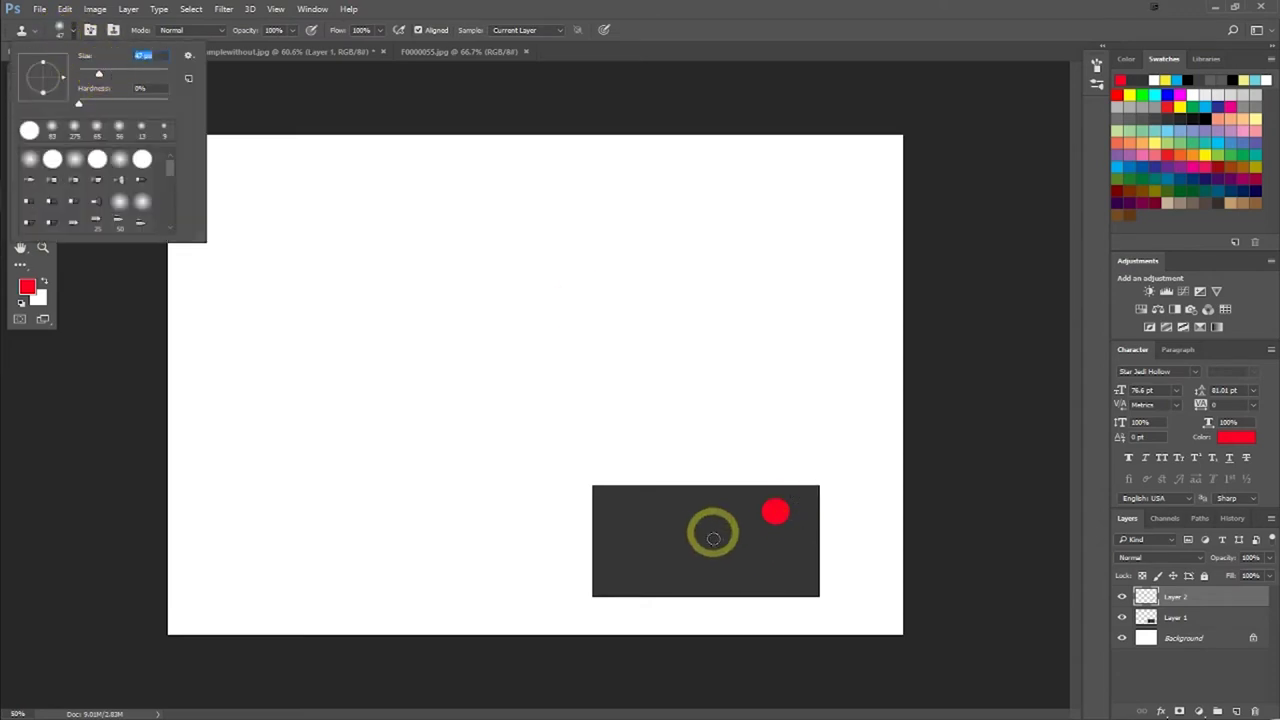
{"action": "left_click", "coordinate": [735, 543]}
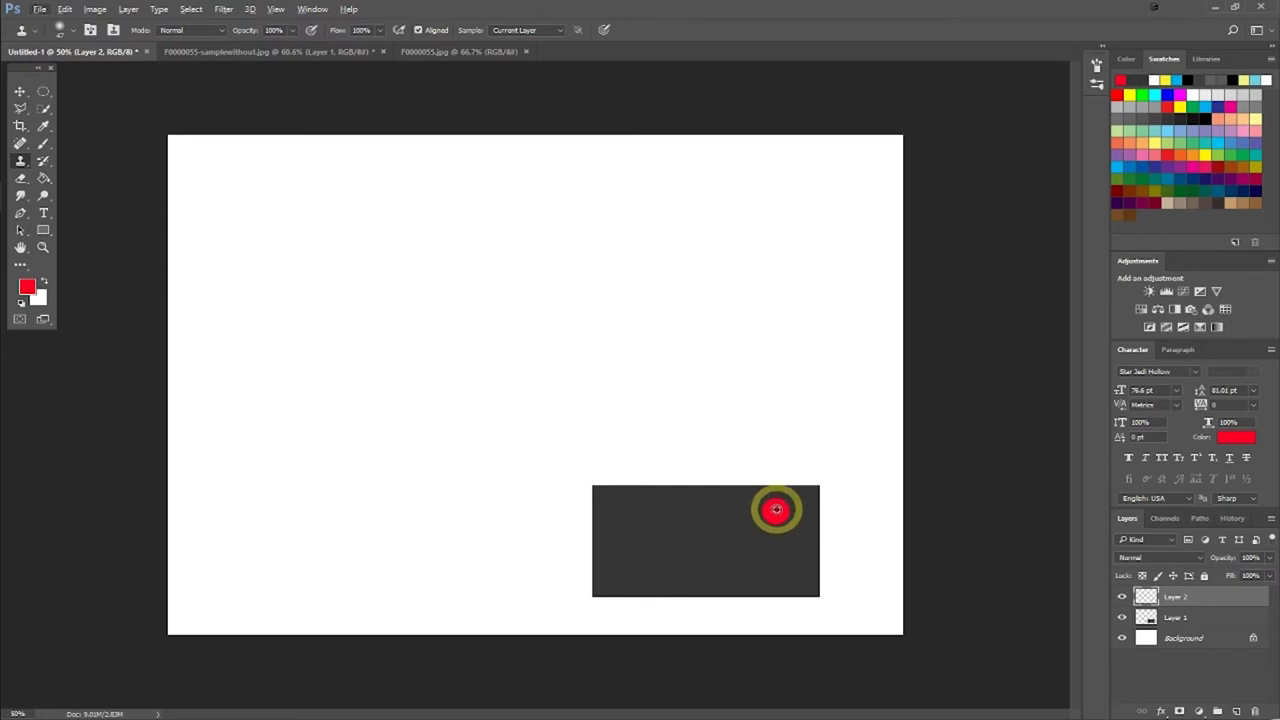
Sample the red dot, stamp two copies in the dark box, then undo them and pick the Eraser
{"action": "left_click", "coordinate": [774, 510], "text": "alt"}
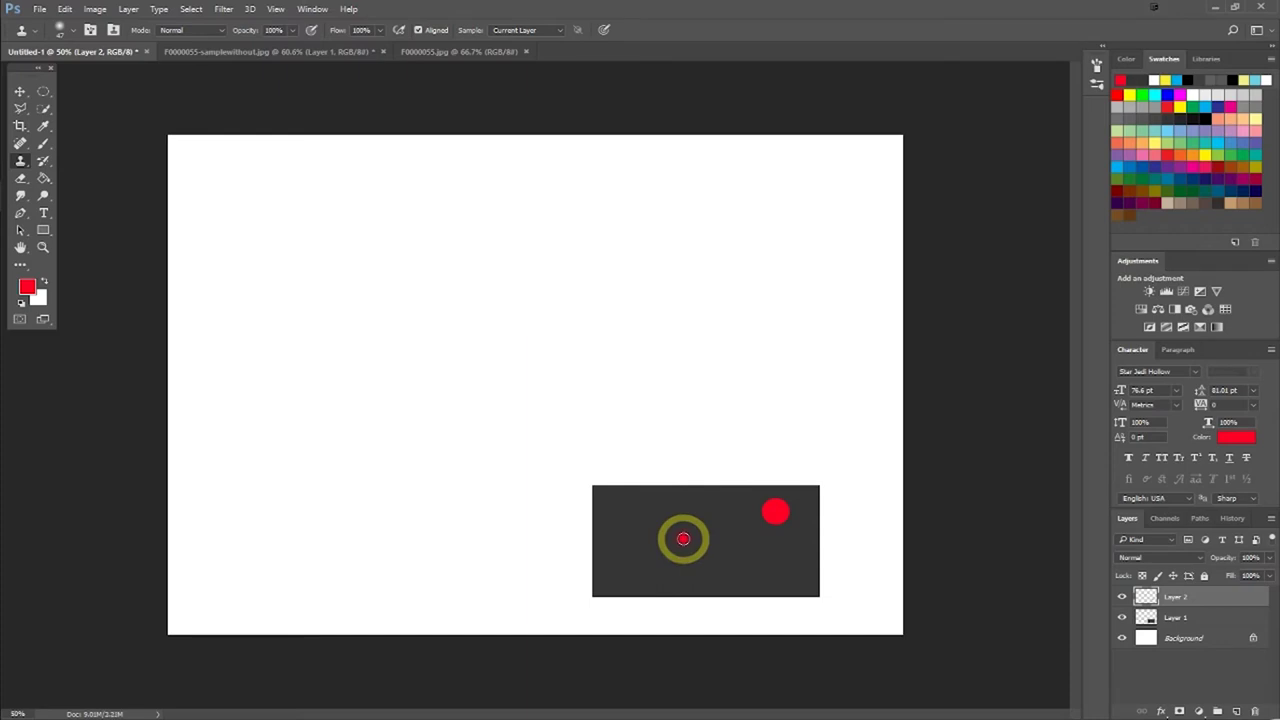
{"action": "left_click", "coordinate": [683, 539]}
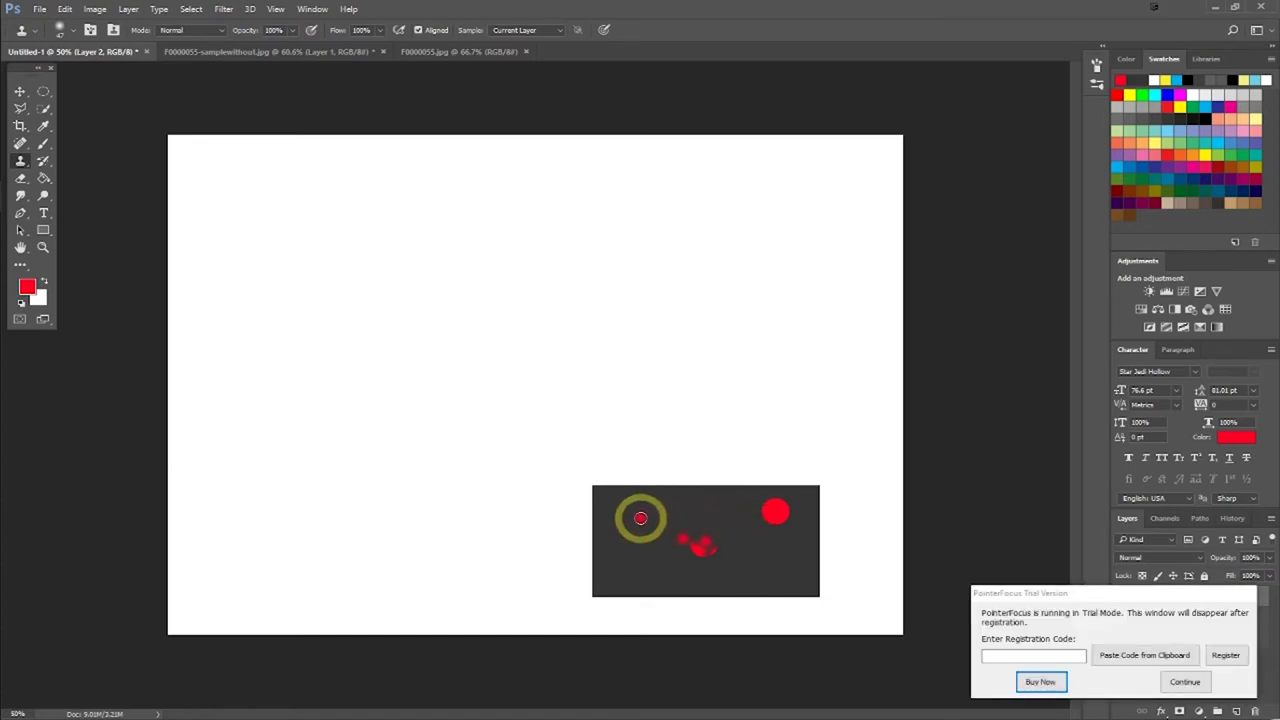
{"action": "left_click", "coordinate": [640, 517]}
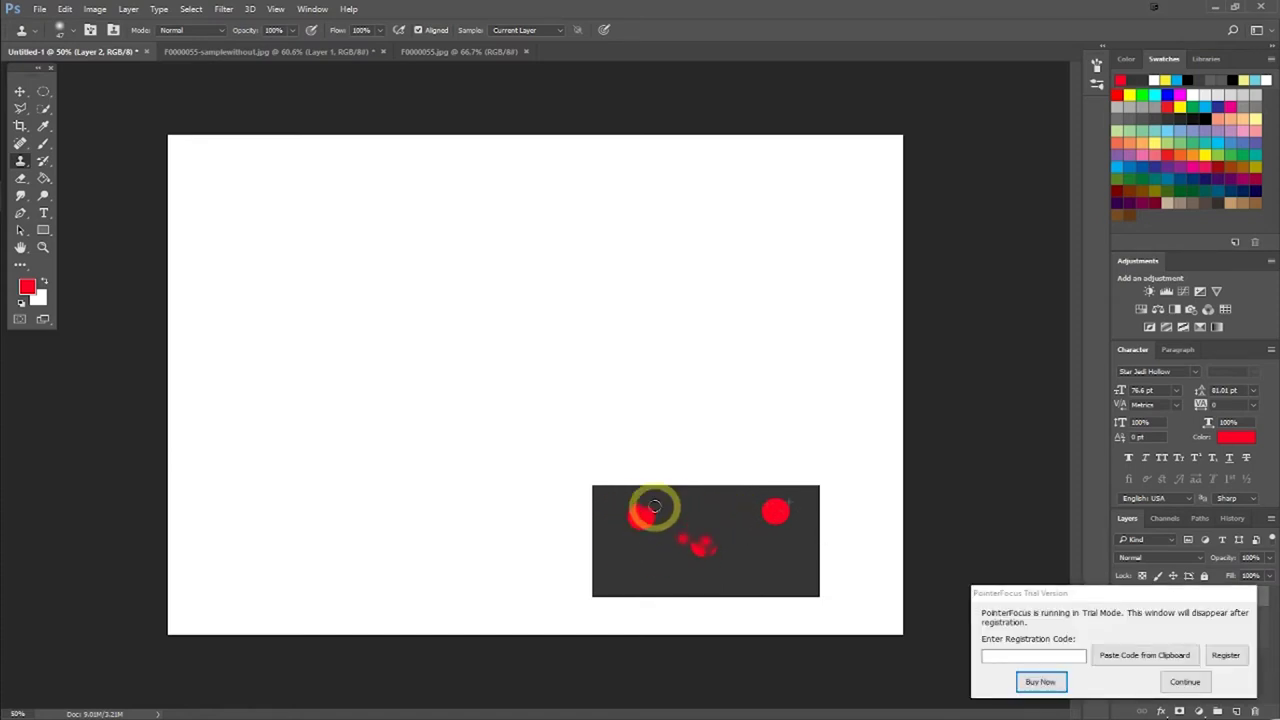
{"action": "left_click", "coordinate": [1184, 681]}
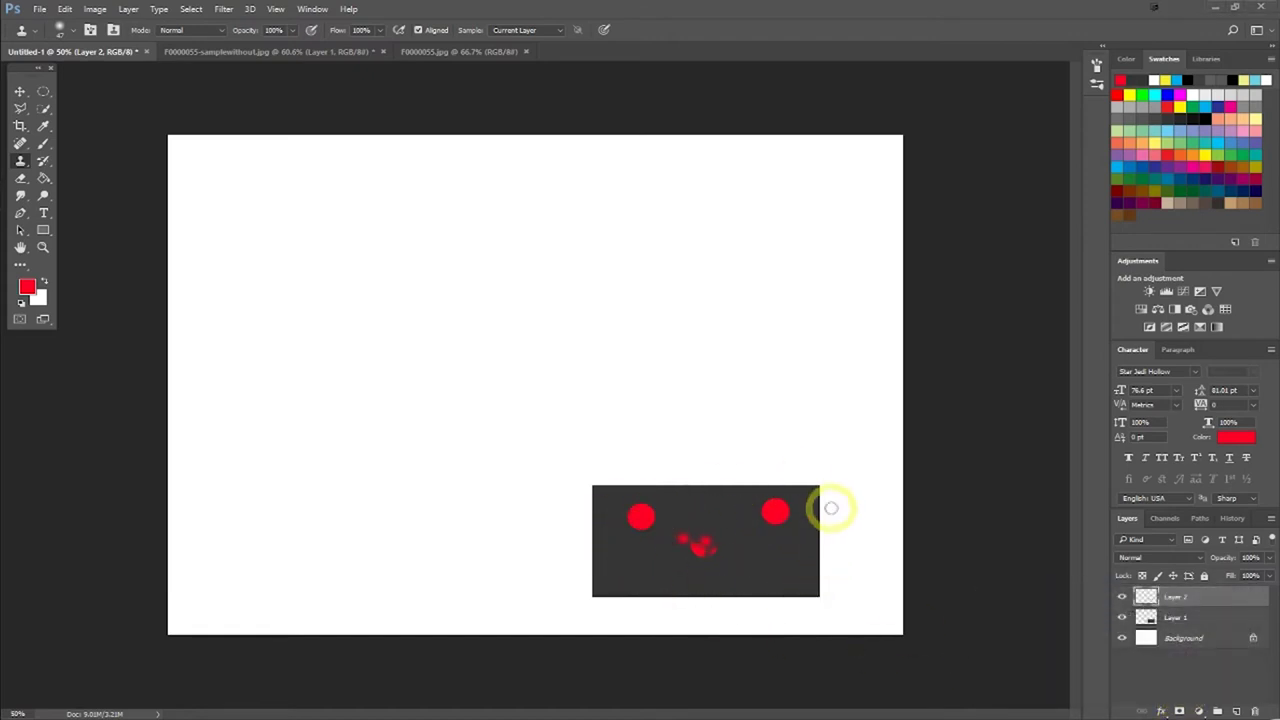
{"action": "key", "text": "ctrl+alt+z"}
{"action": "key", "text": "ctrl+alt+z"}
{"action": "left_click", "coordinate": [20, 178]}
{"action": "right_click", "coordinate": [20, 178]}
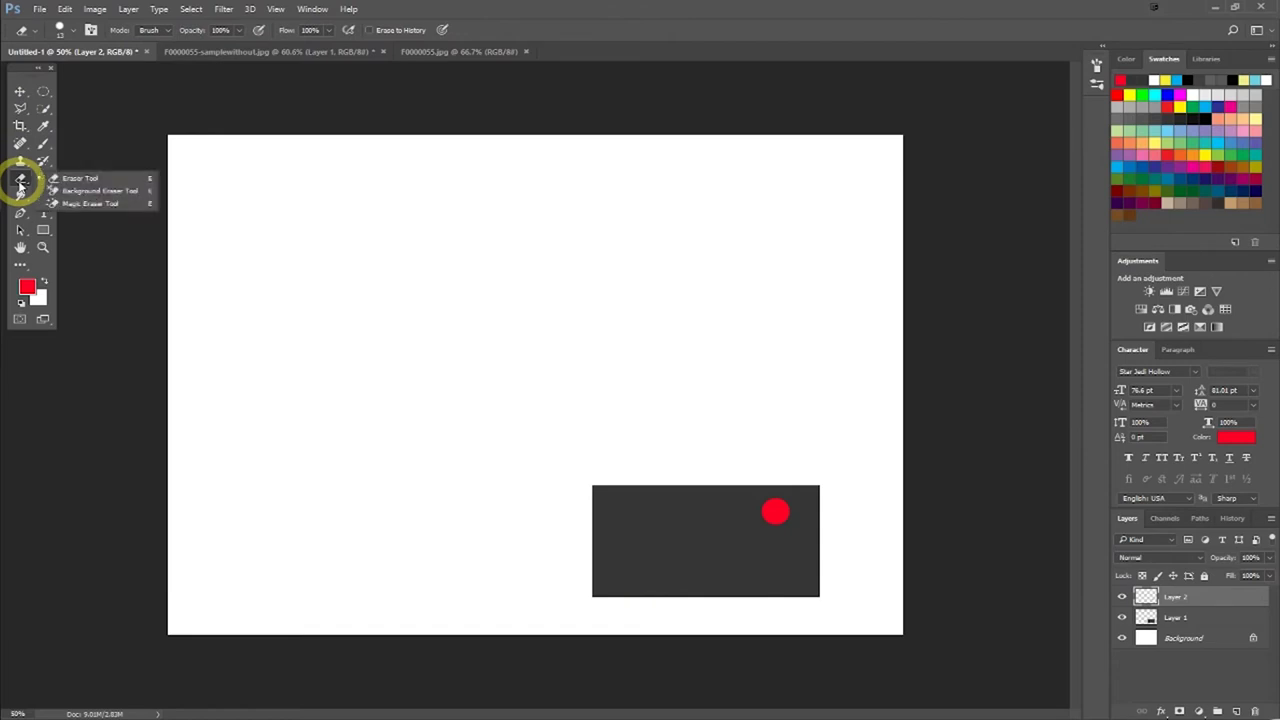
Try the Magic Eraser on the Background layer's white area, then undo the erasure
{"action": "left_click", "coordinate": [100, 204]}
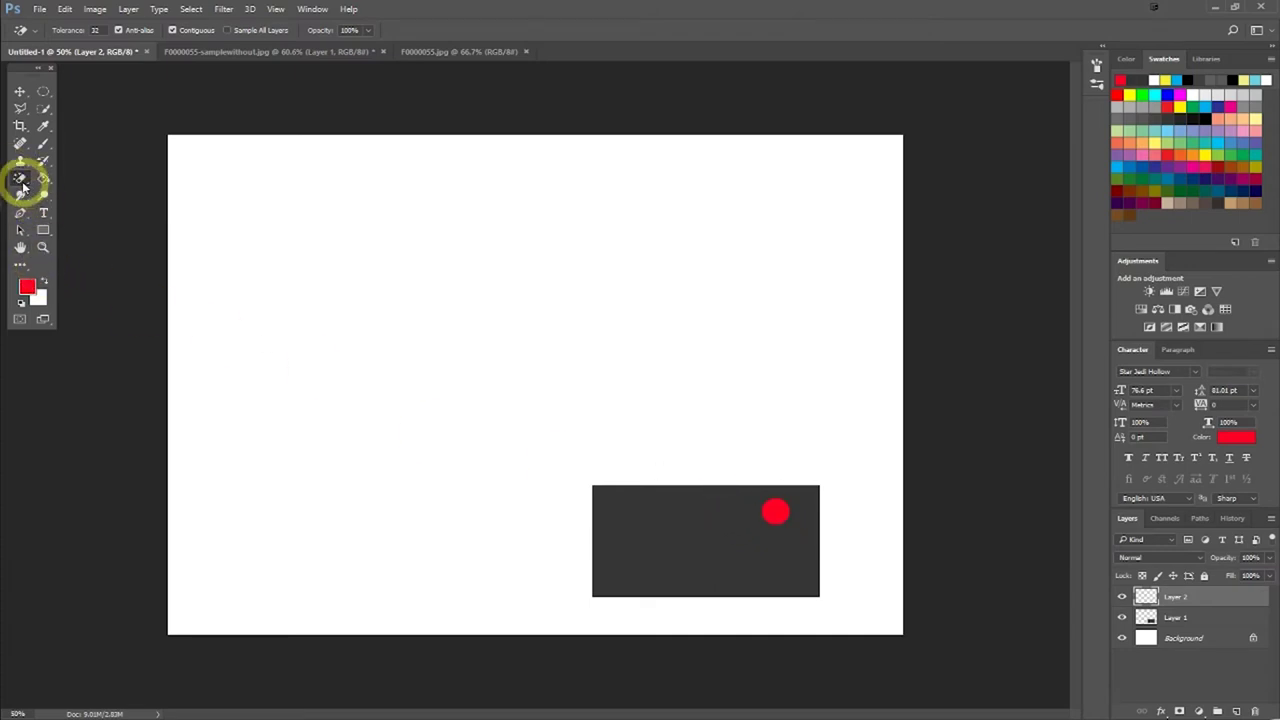
{"action": "right_click", "coordinate": [22, 185]}
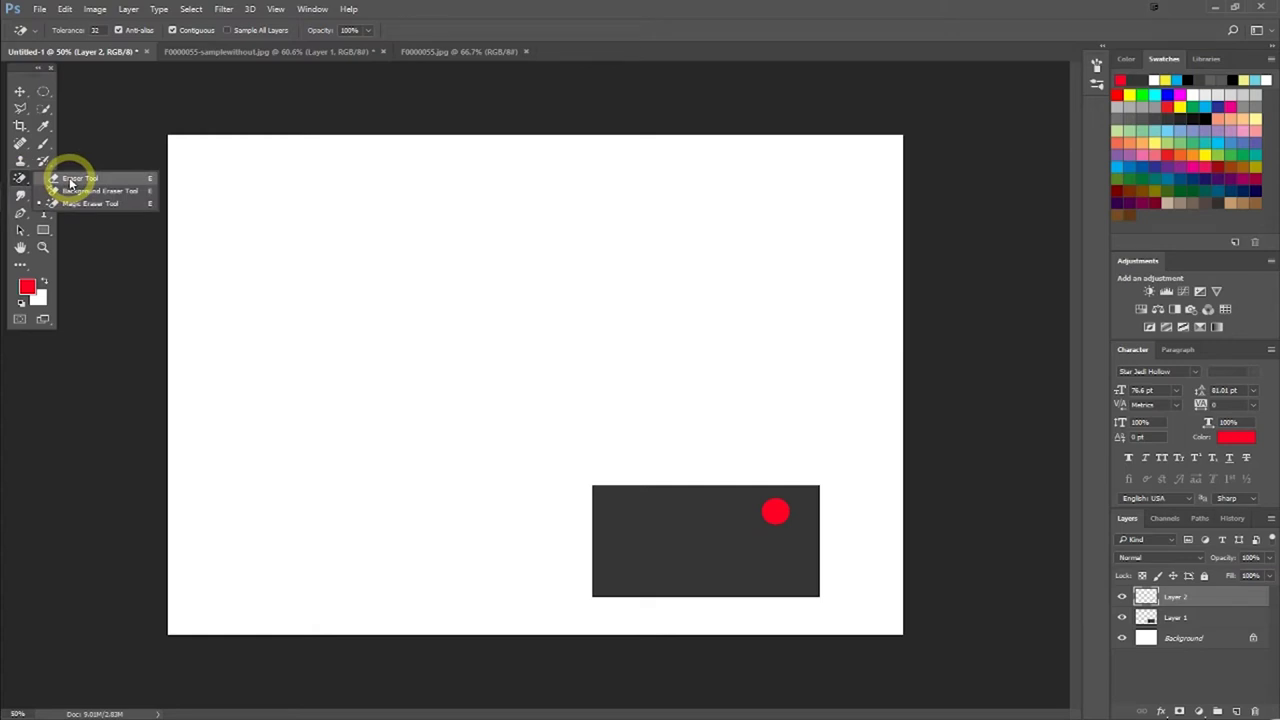
{"action": "left_click", "coordinate": [22, 185]}
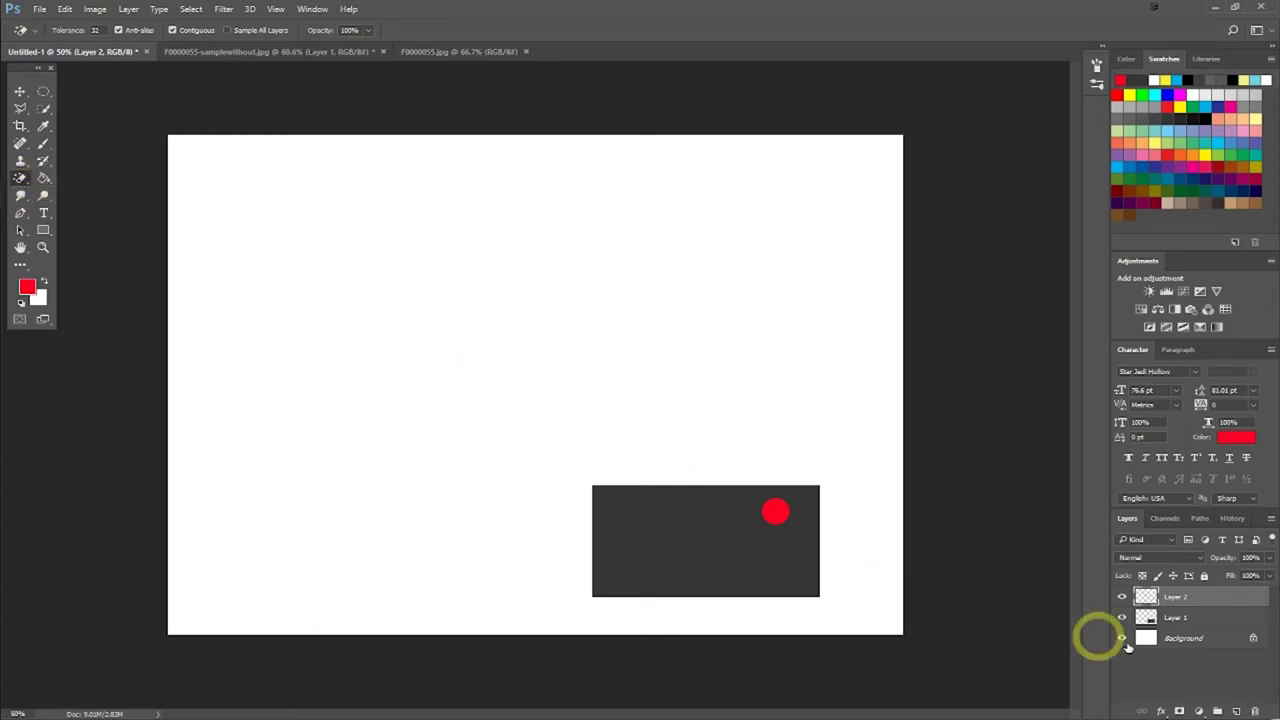
{"action": "left_click", "coordinate": [1166, 636]}
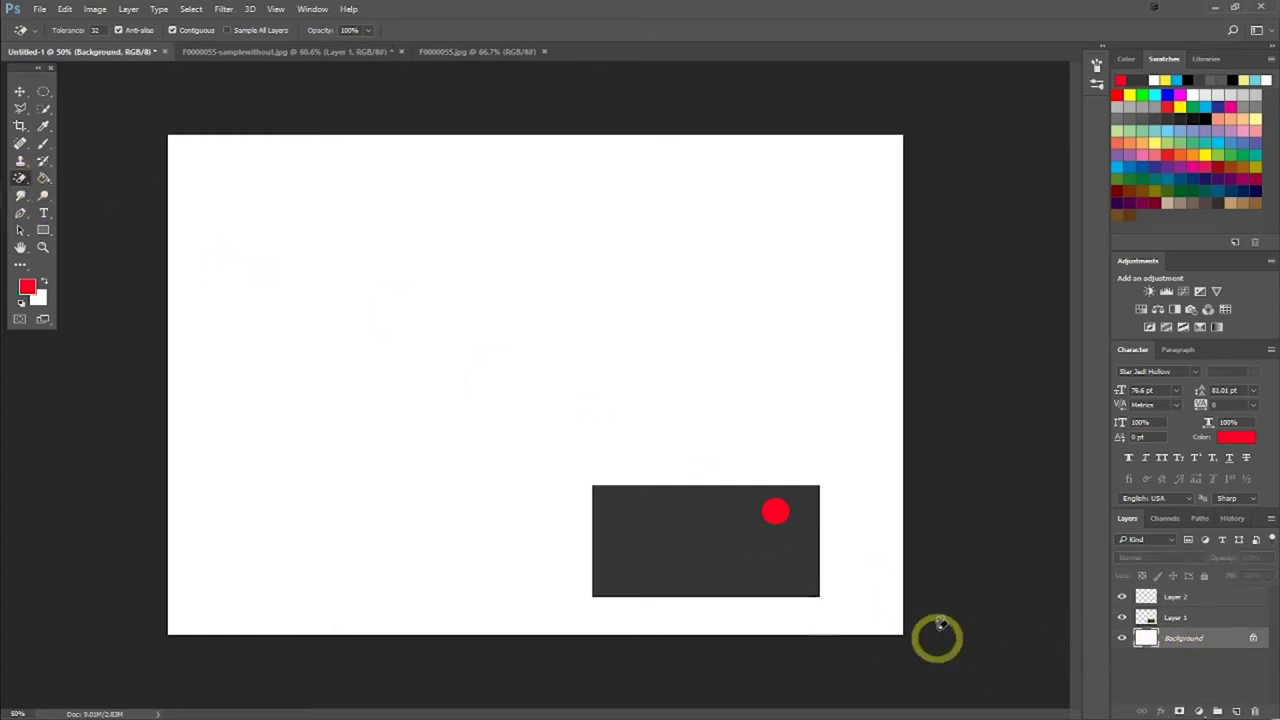
{"action": "left_click", "coordinate": [513, 396]}
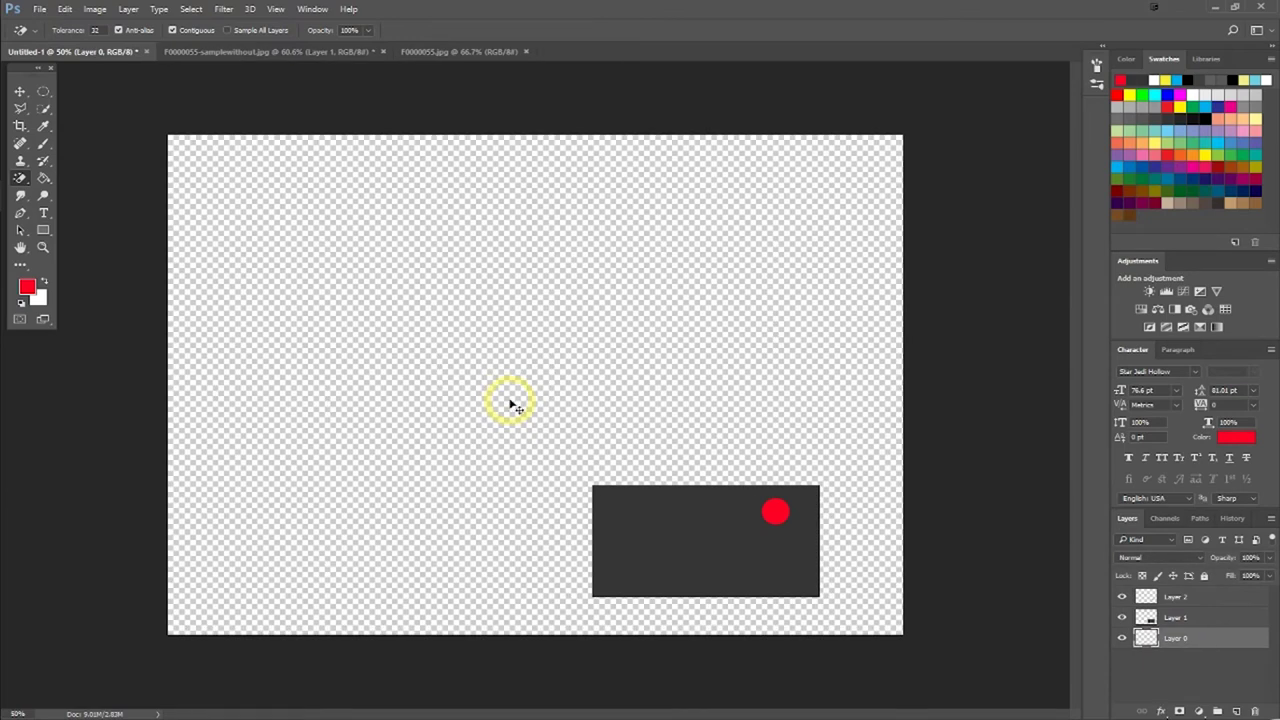
{"action": "key", "text": "ctrl+z"}
Return to the standard Eraser on Layer 2, then choose the Blur/Smudge tool slot
{"action": "right_click", "coordinate": [20, 178]}
{"action": "left_click", "coordinate": [75, 172]}
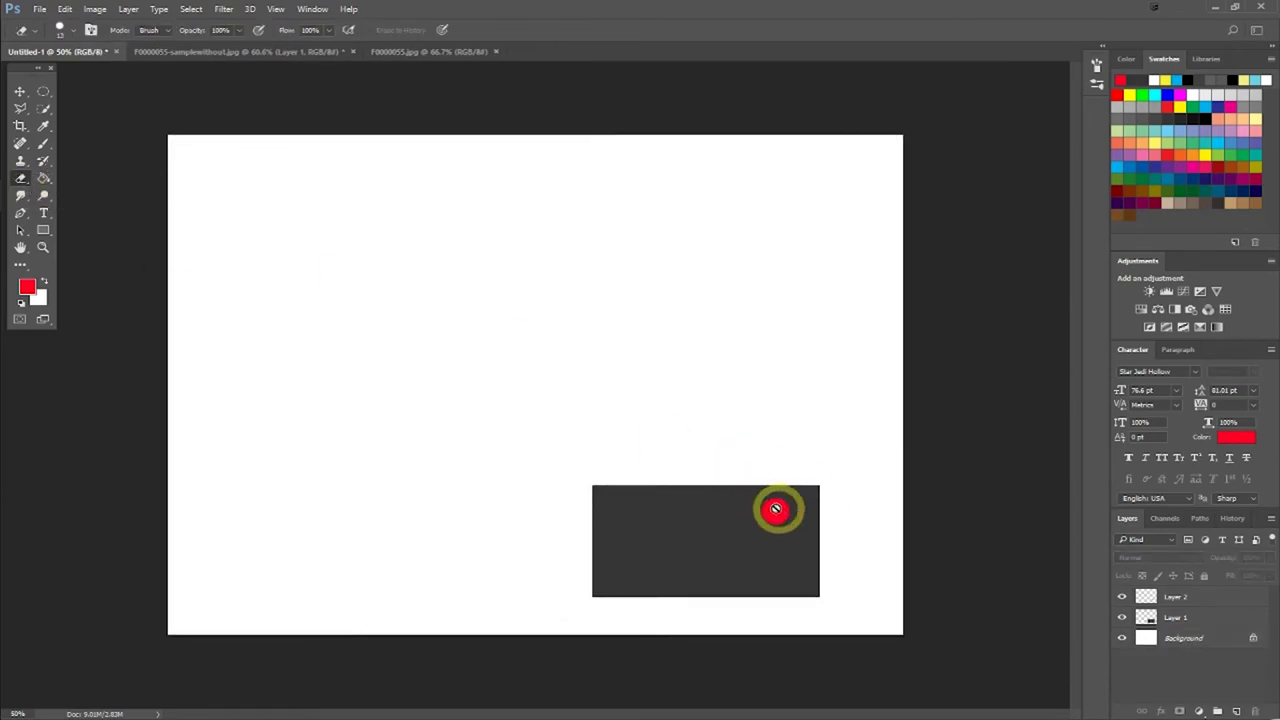
{"action": "left_click", "coordinate": [1172, 596]}
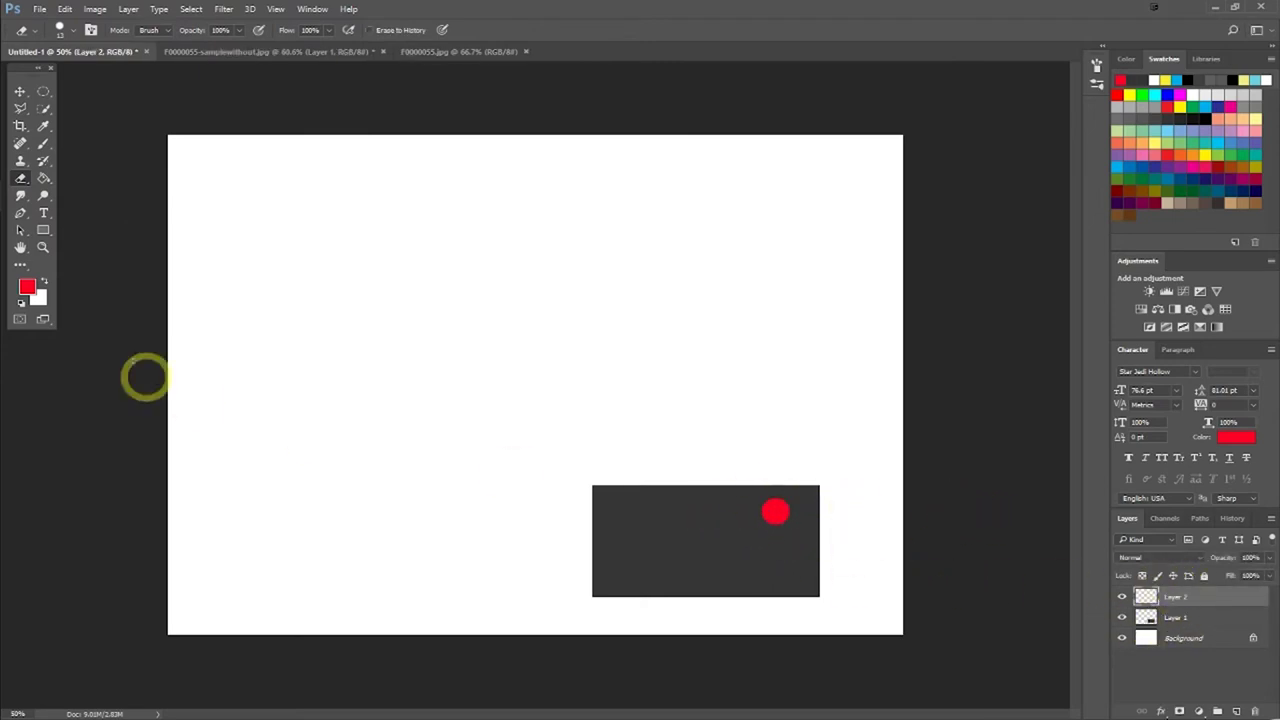
{"action": "left_click", "coordinate": [21, 195]}
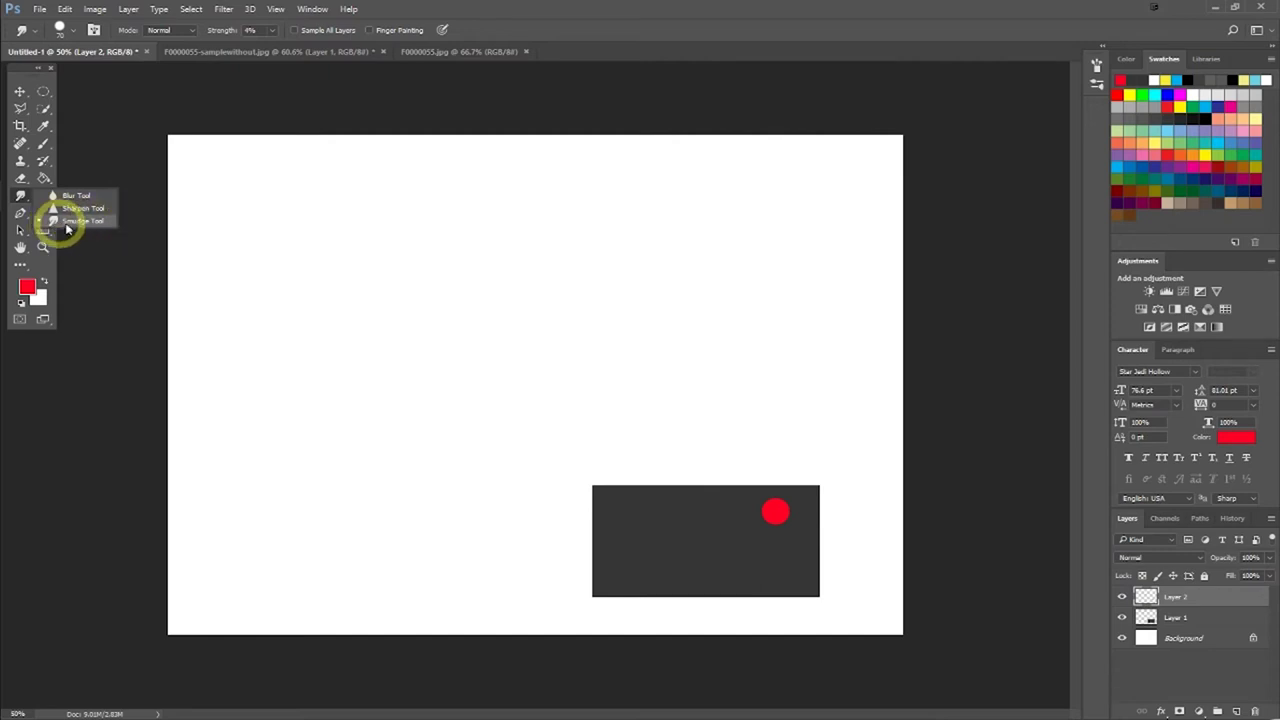
Blur the red dot's edge with the Blur Tool, then switch to the Smudge Tool
{"action": "left_click", "coordinate": [76, 195]}
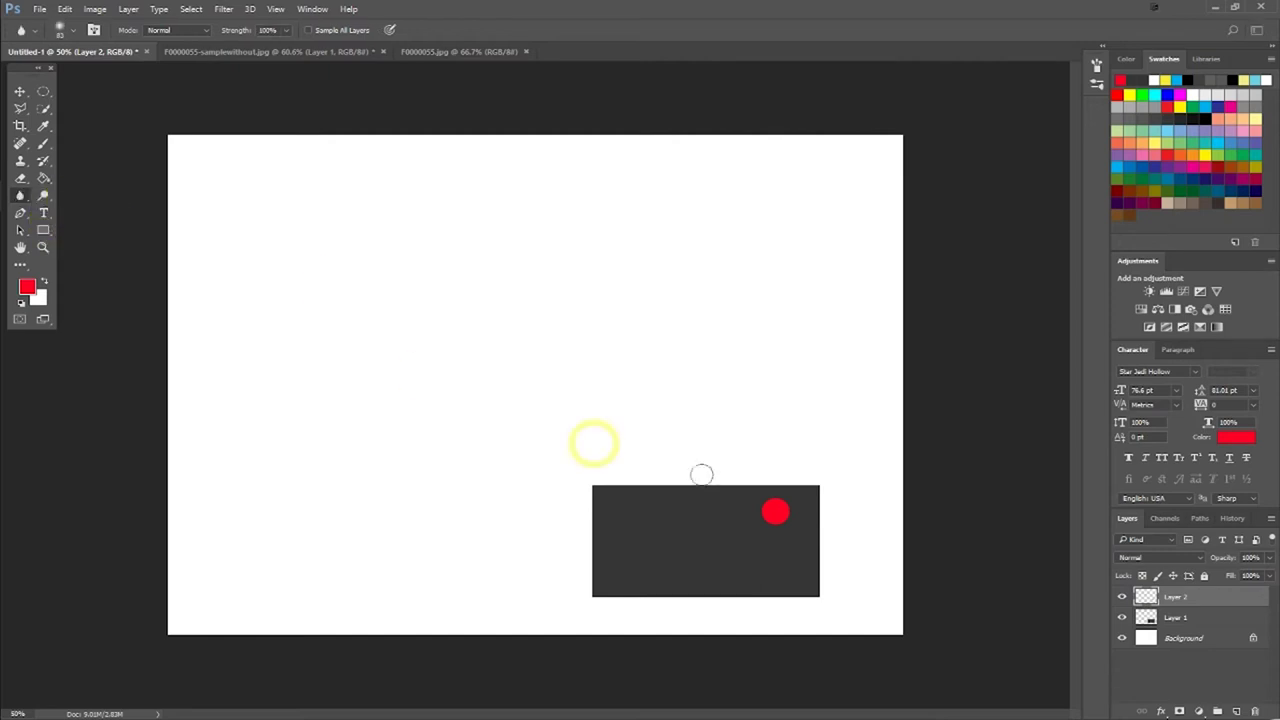
{"action": "mouse_move", "coordinate": [766, 505]}
{"action": "left_mouse_down"}
{"action": "mouse_move", "coordinate": [791, 524]}
{"action": "mouse_move", "coordinate": [749, 507]}
{"action": "left_mouse_up"}
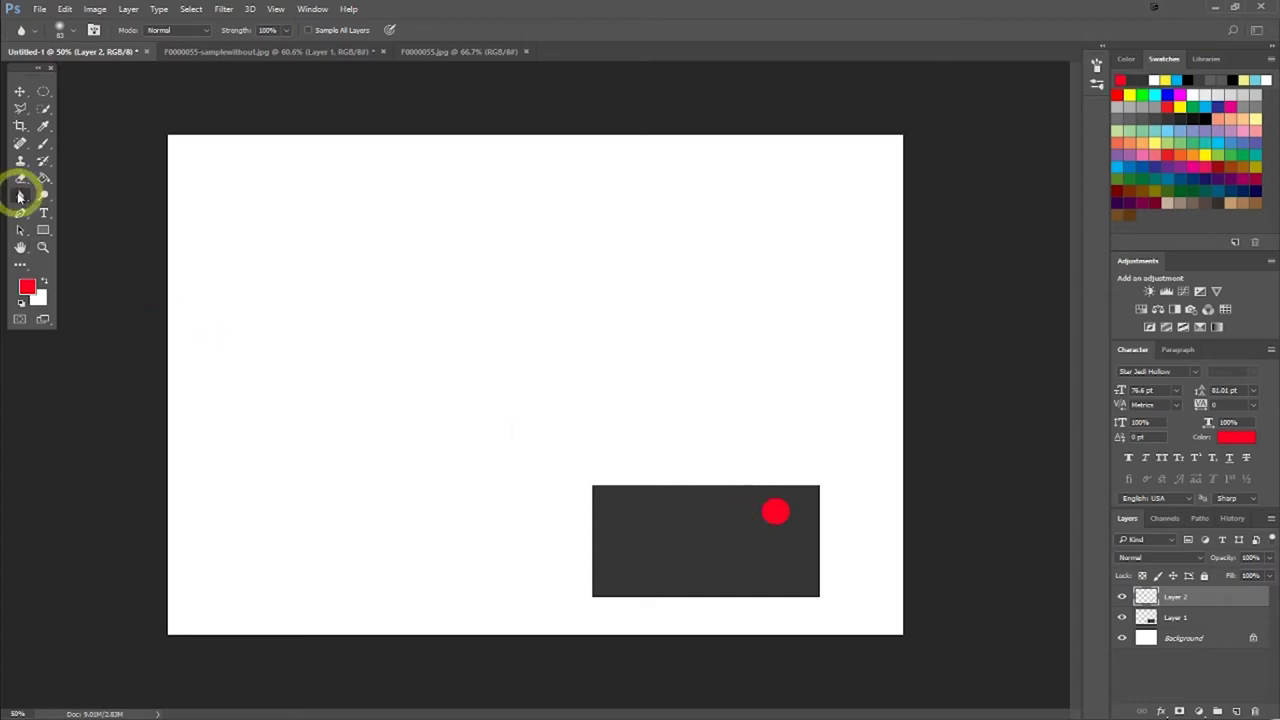
{"action": "left_click", "coordinate": [19, 197]}
{"action": "left_click_drag", "start_coordinate": [765, 512], "coordinate": [792, 517]}
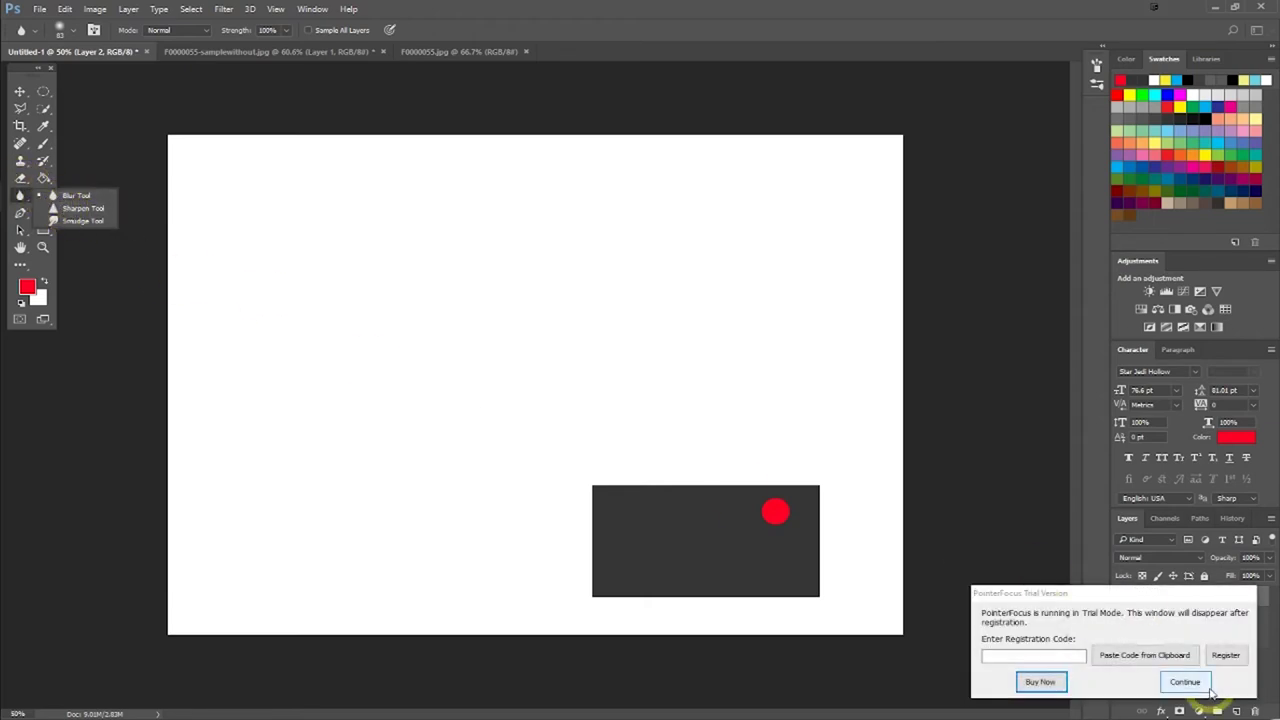
{"action": "left_click", "coordinate": [1205, 686]}
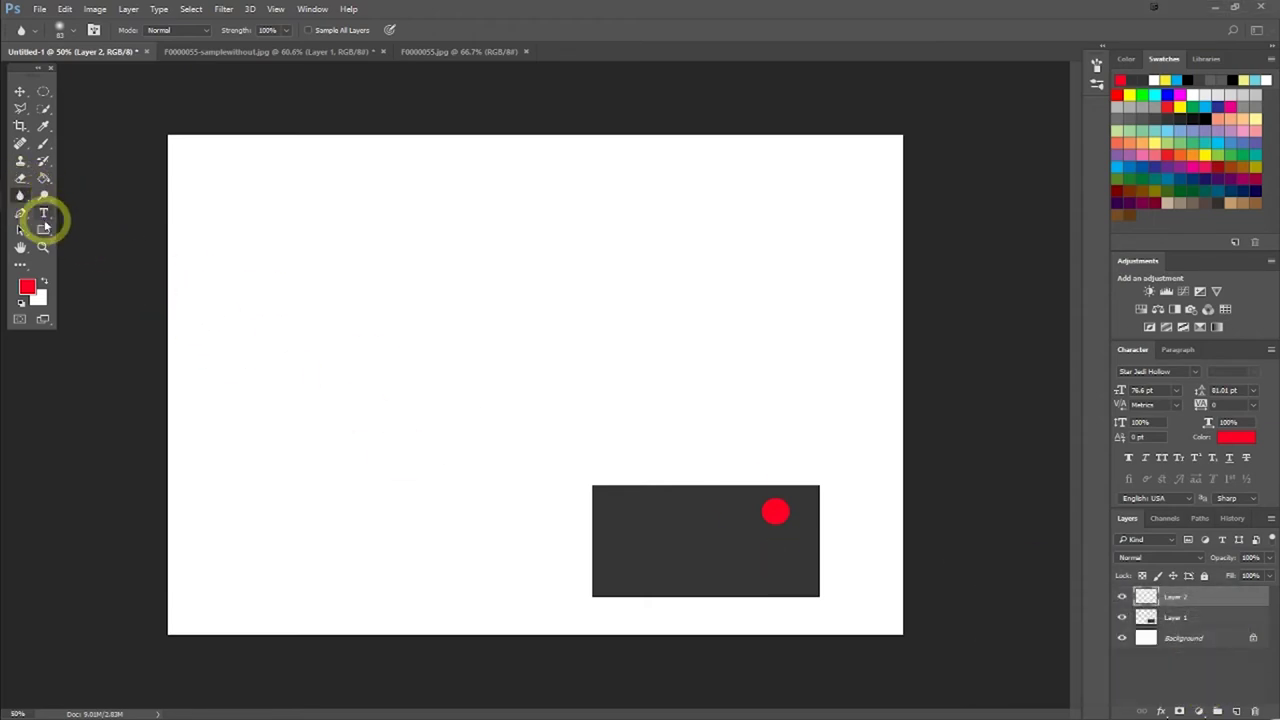
{"action": "right_click", "coordinate": [19, 195]}
{"action": "left_click", "coordinate": [65, 221]}
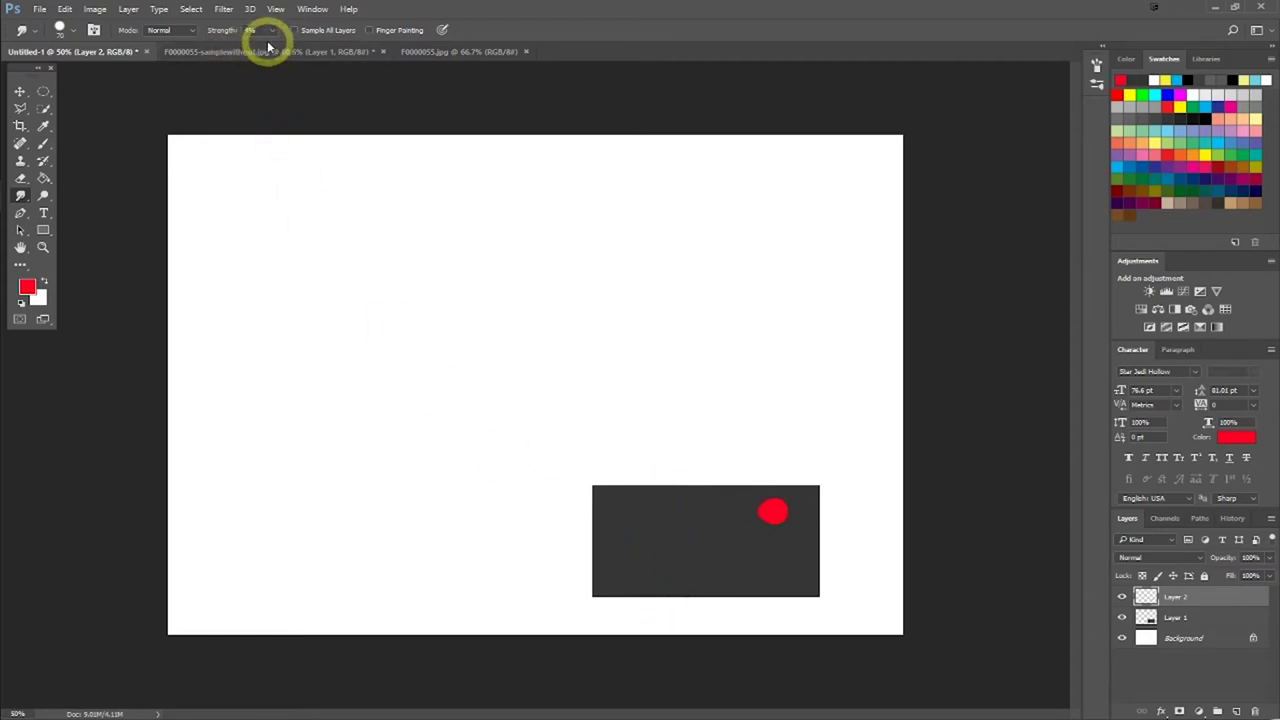
Raise Smudge strength to 100% and smear the red dot leftward across the rectangle
{"action": "left_click_drag", "start_coordinate": [231, 35], "coordinate": [451, 46]}
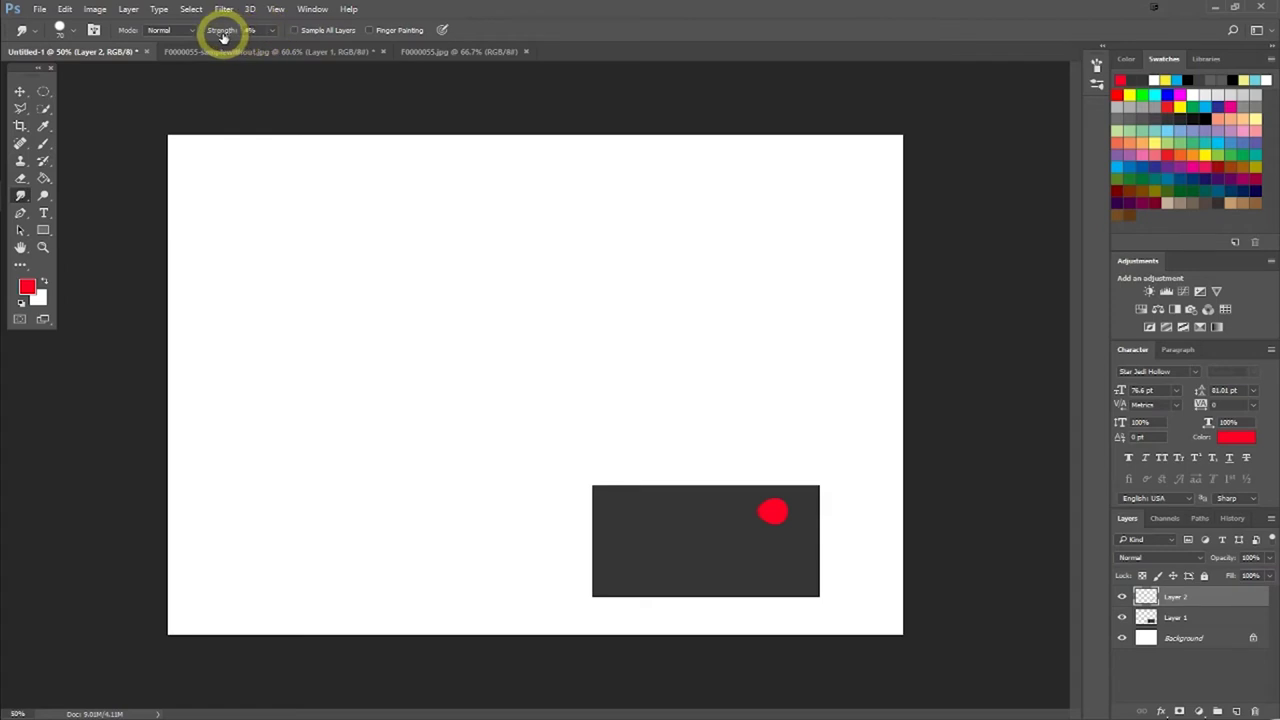
{"action": "mouse_move", "coordinate": [778, 495]}
{"action": "left_mouse_down"}
{"action": "mouse_move", "coordinate": [771, 527]}
{"action": "mouse_move", "coordinate": [737, 503]}
{"action": "mouse_move", "coordinate": [696, 501]}
{"action": "left_mouse_up"}
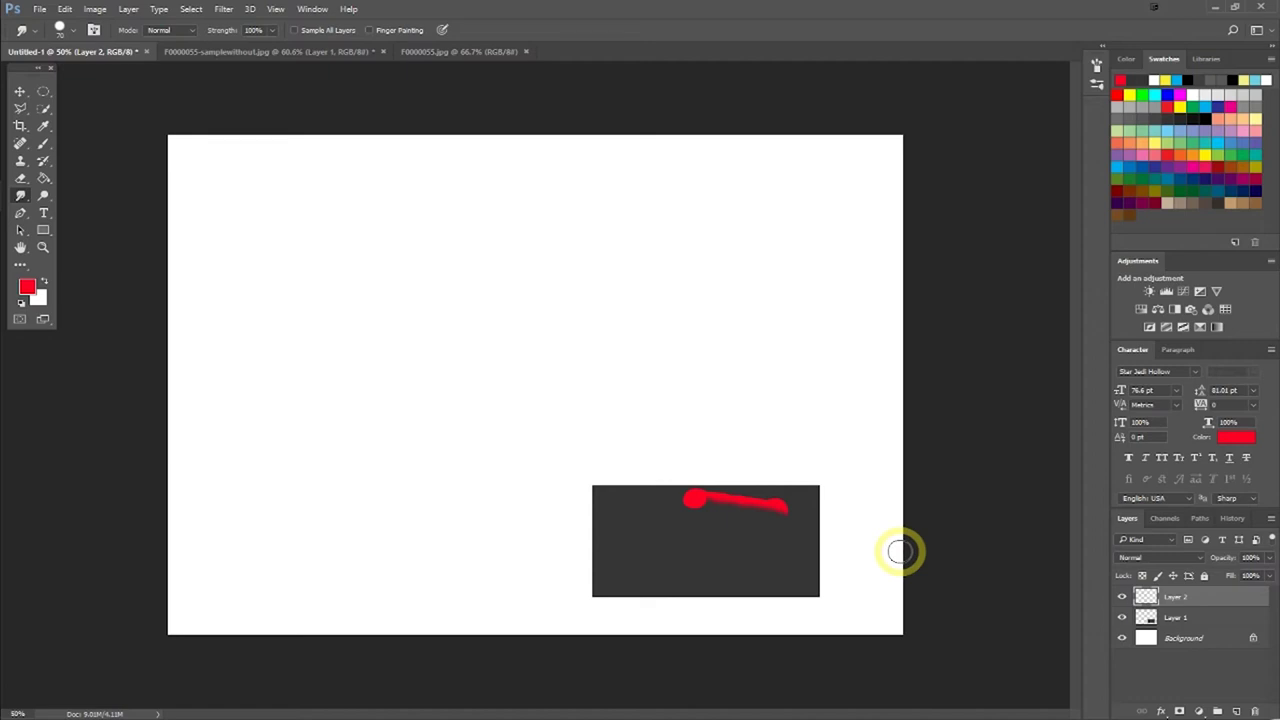
{"action": "left_click_drag", "start_coordinate": [790, 503], "coordinate": [577, 517]}
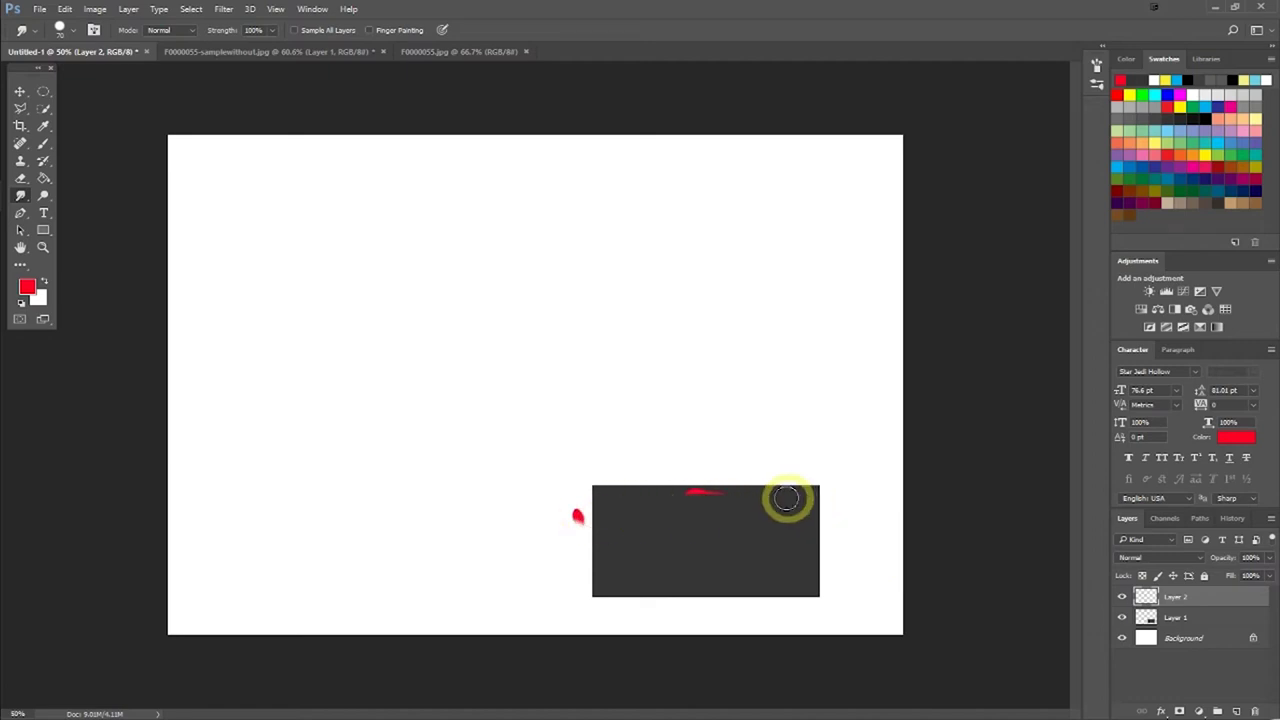
{"action": "left_click_drag", "start_coordinate": [786, 500], "coordinate": [409, 500]}
{"action": "left_click_drag", "start_coordinate": [700, 509], "coordinate": [380, 523]}
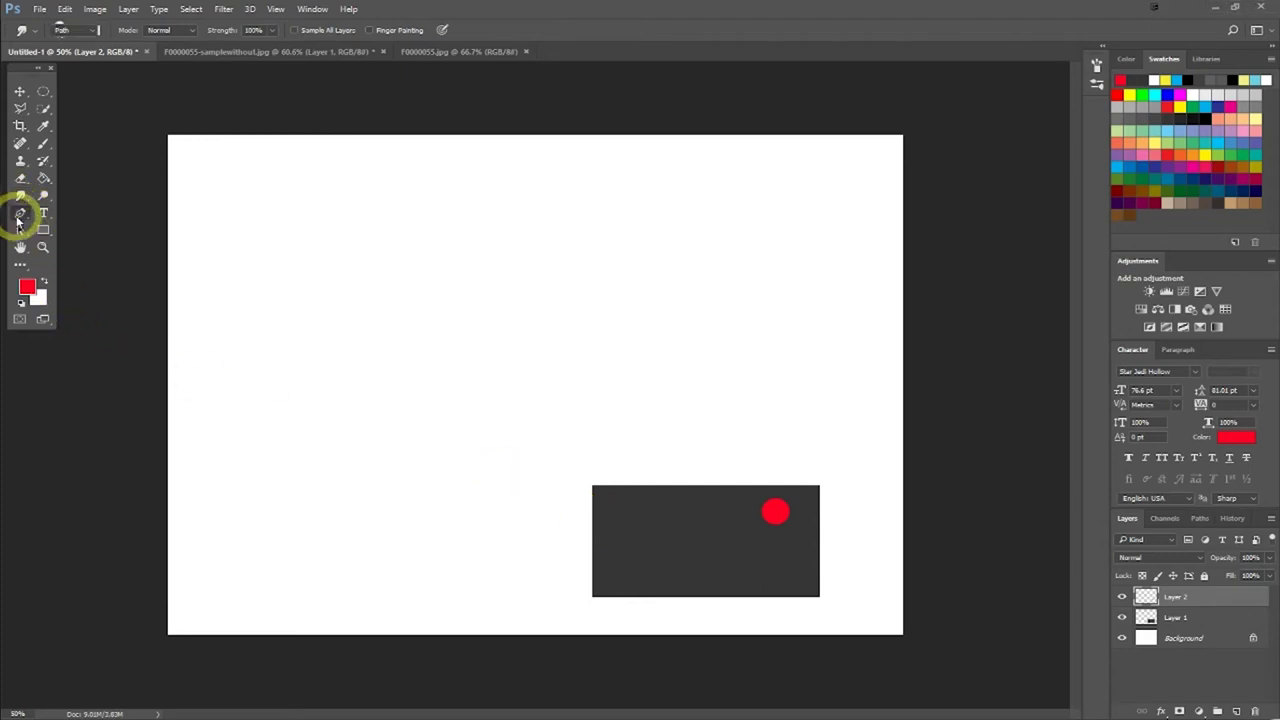
Trace a curved Pen Tool path around the red dot
{"action": "left_click", "coordinate": [17, 222]}
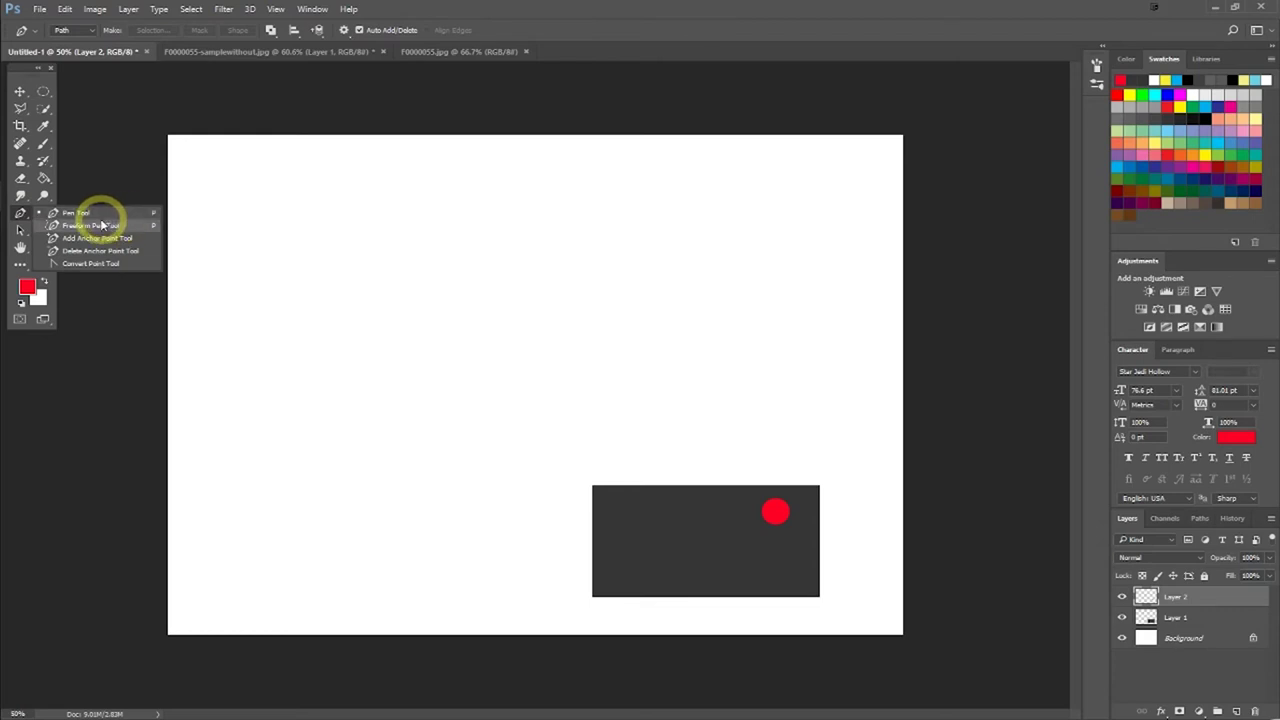
{"action": "left_click", "coordinate": [107, 213]}
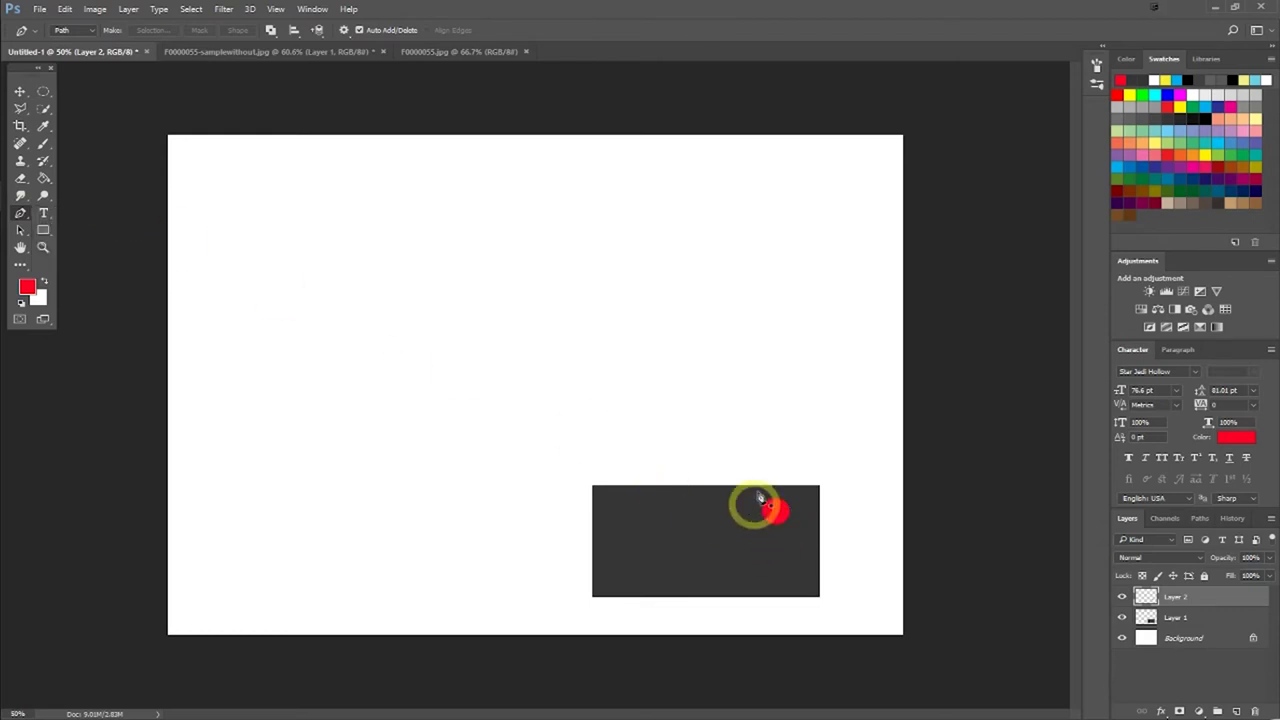
{"action": "left_click", "coordinate": [669, 524]}
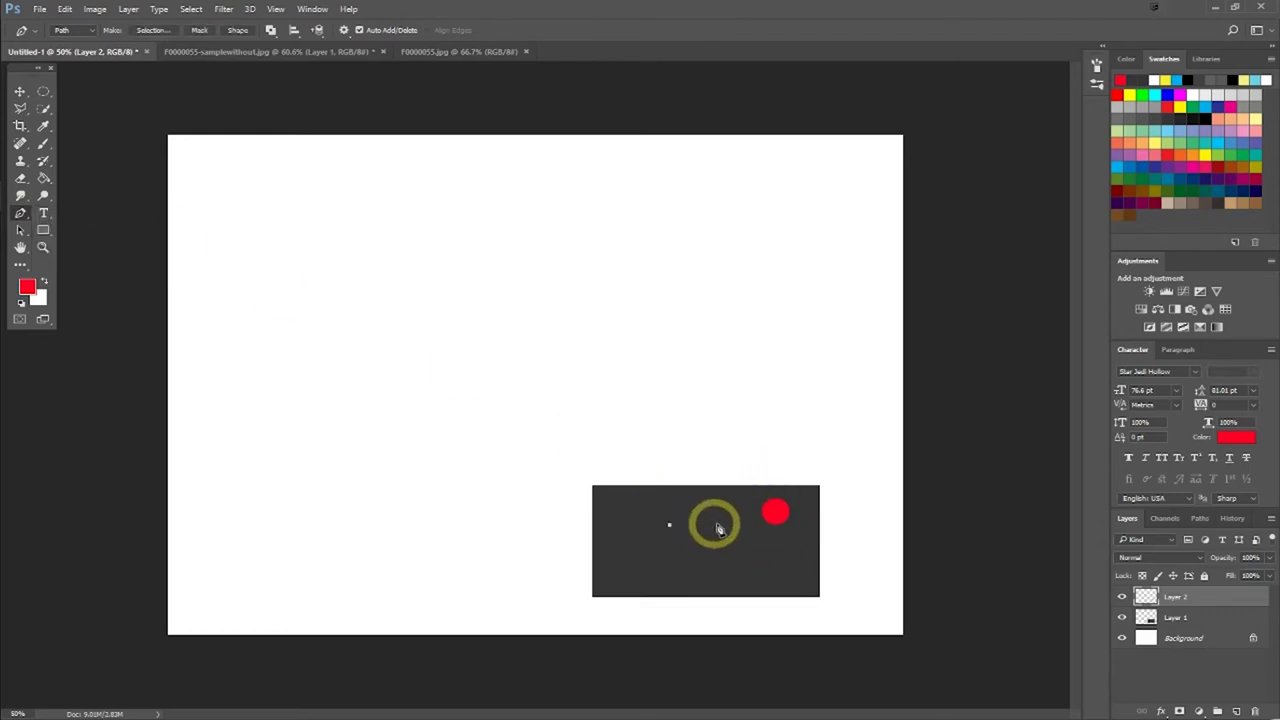
{"action": "left_click_drag", "start_coordinate": [723, 525], "coordinate": [752, 548]}
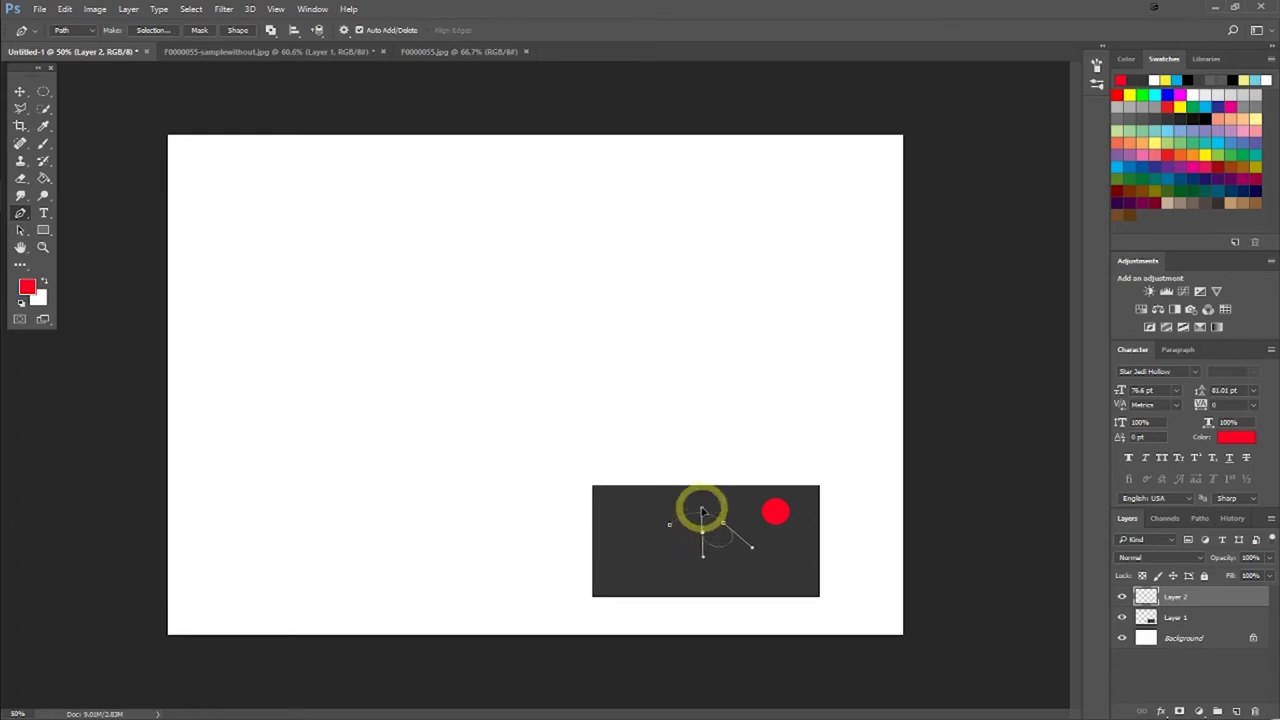
{"action": "mouse_move", "coordinate": [702, 511]}
{"action": "left_mouse_down"}
{"action": "mouse_move", "coordinate": [726, 469]}
{"action": "mouse_move", "coordinate": [820, 529]}
{"action": "mouse_move", "coordinate": [714, 603]}
{"action": "mouse_move", "coordinate": [630, 481]}
{"action": "mouse_move", "coordinate": [706, 437]}
{"action": "mouse_move", "coordinate": [698, 487]}
{"action": "mouse_move", "coordinate": [714, 609]}
{"action": "mouse_move", "coordinate": [666, 529]}
{"action": "mouse_move", "coordinate": [703, 553]}
{"action": "mouse_move", "coordinate": [697, 594]}
{"action": "mouse_move", "coordinate": [526, 534]}
{"action": "mouse_move", "coordinate": [797, 431]}
{"action": "mouse_move", "coordinate": [801, 484]}
{"action": "mouse_move", "coordinate": [774, 453]}
{"action": "left_mouse_up"}
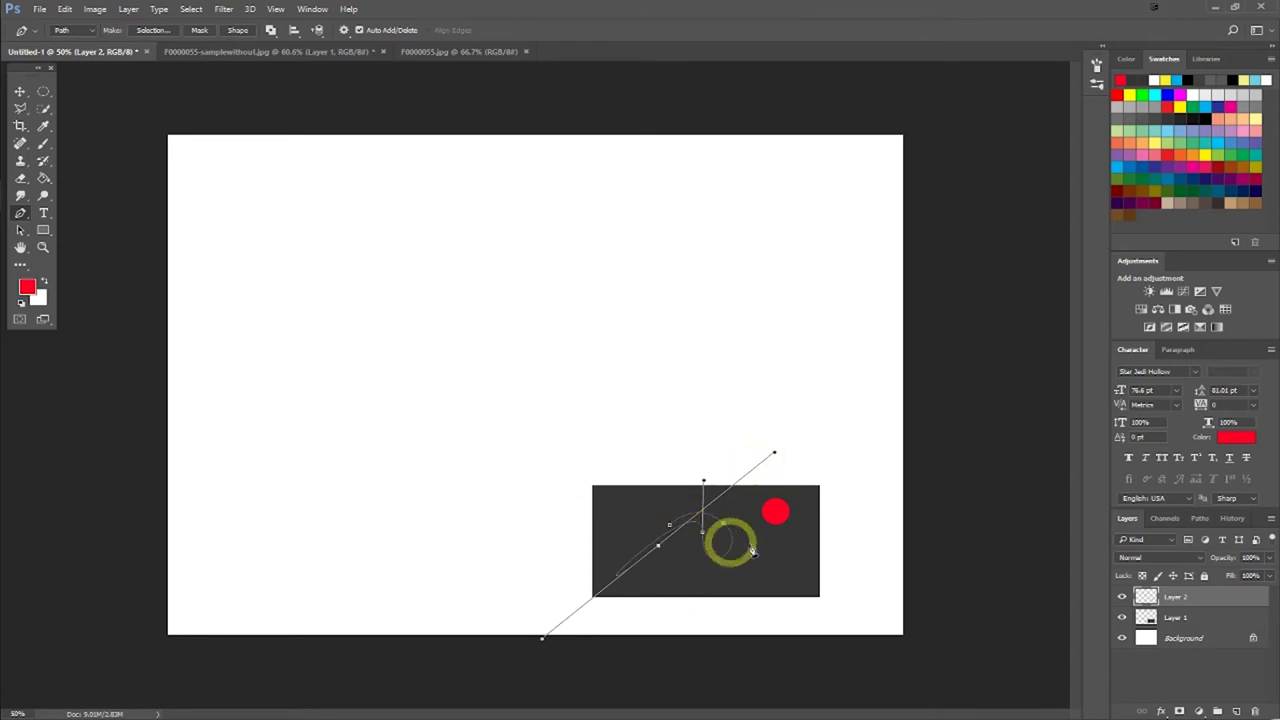
{"action": "key", "text": "ctrl+z"}
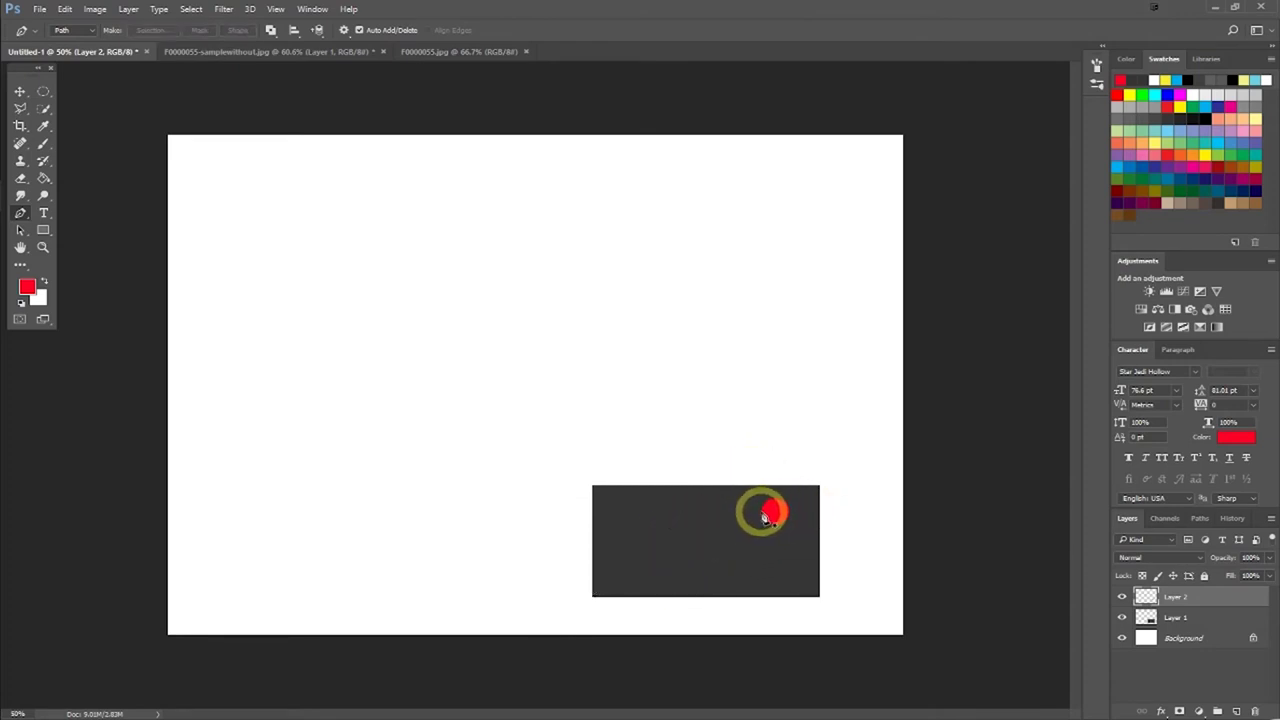
{"action": "left_click_drag", "start_coordinate": [765, 514], "coordinate": [797, 533]}
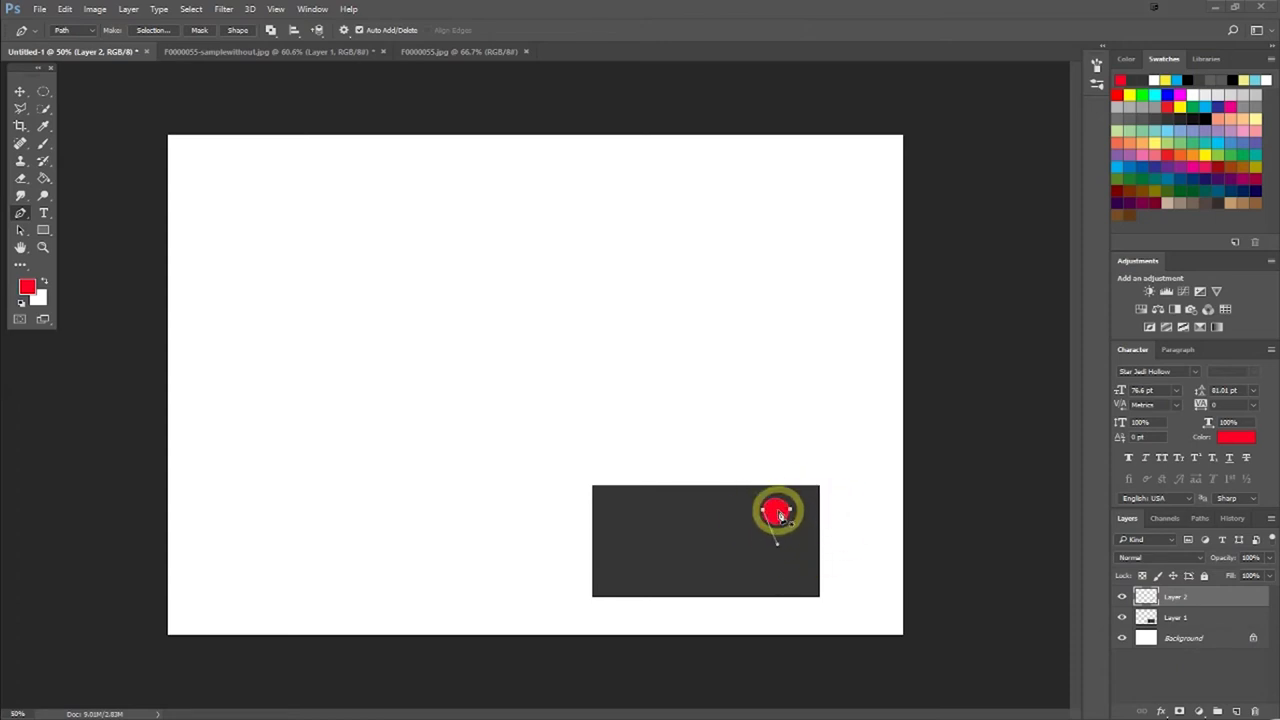
Convert the path to a selection using Make Selection with Feather 0
{"action": "right_click", "coordinate": [779, 515]}
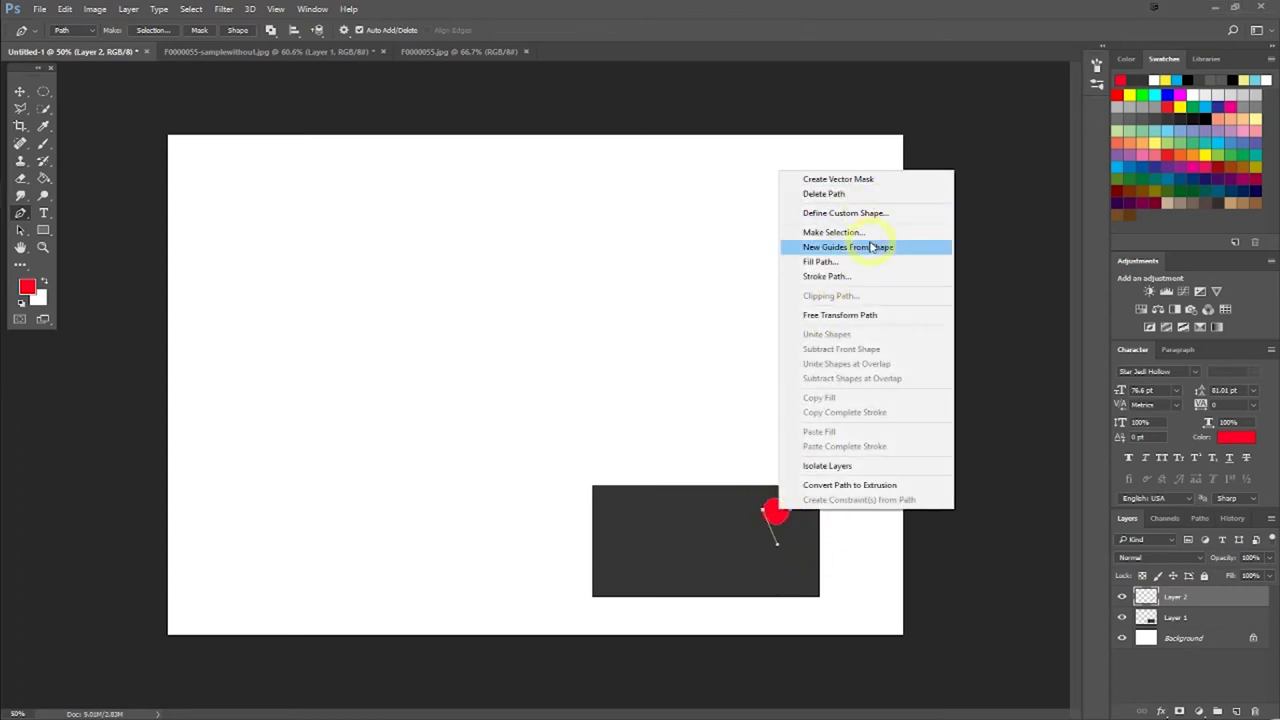
{"action": "left_click", "coordinate": [833, 232]}
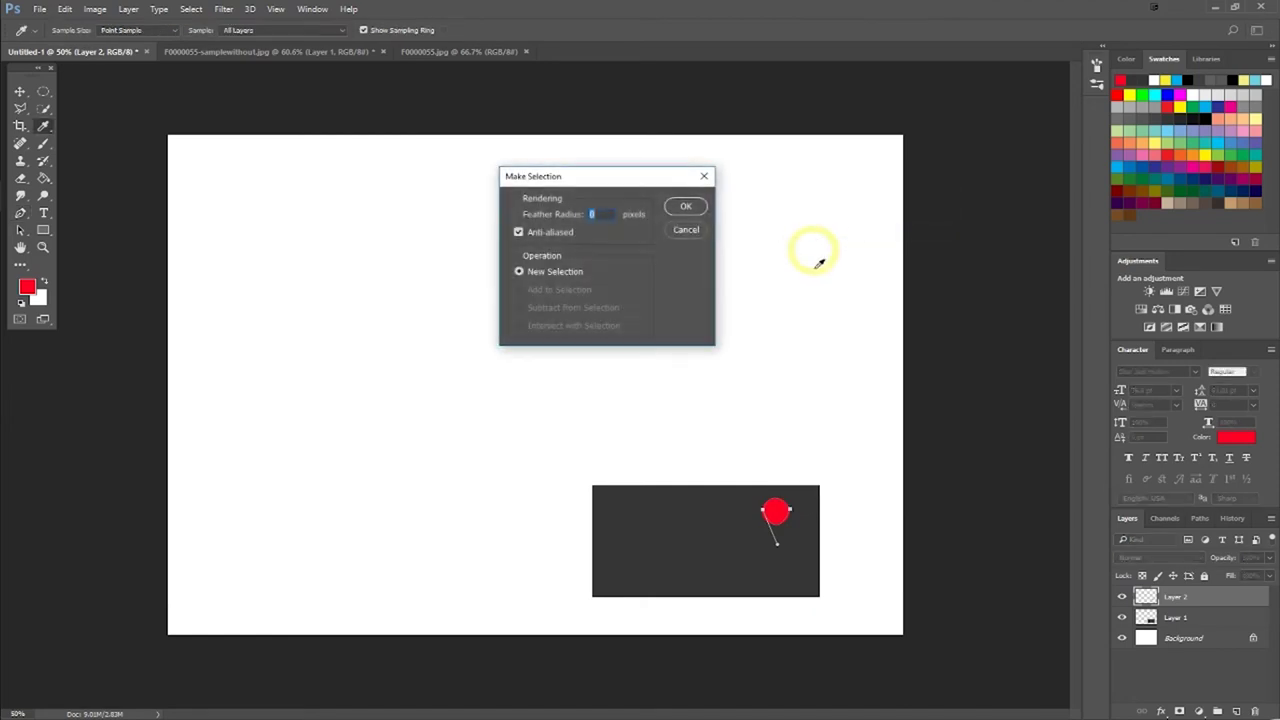
{"action": "left_click", "coordinate": [684, 207]}
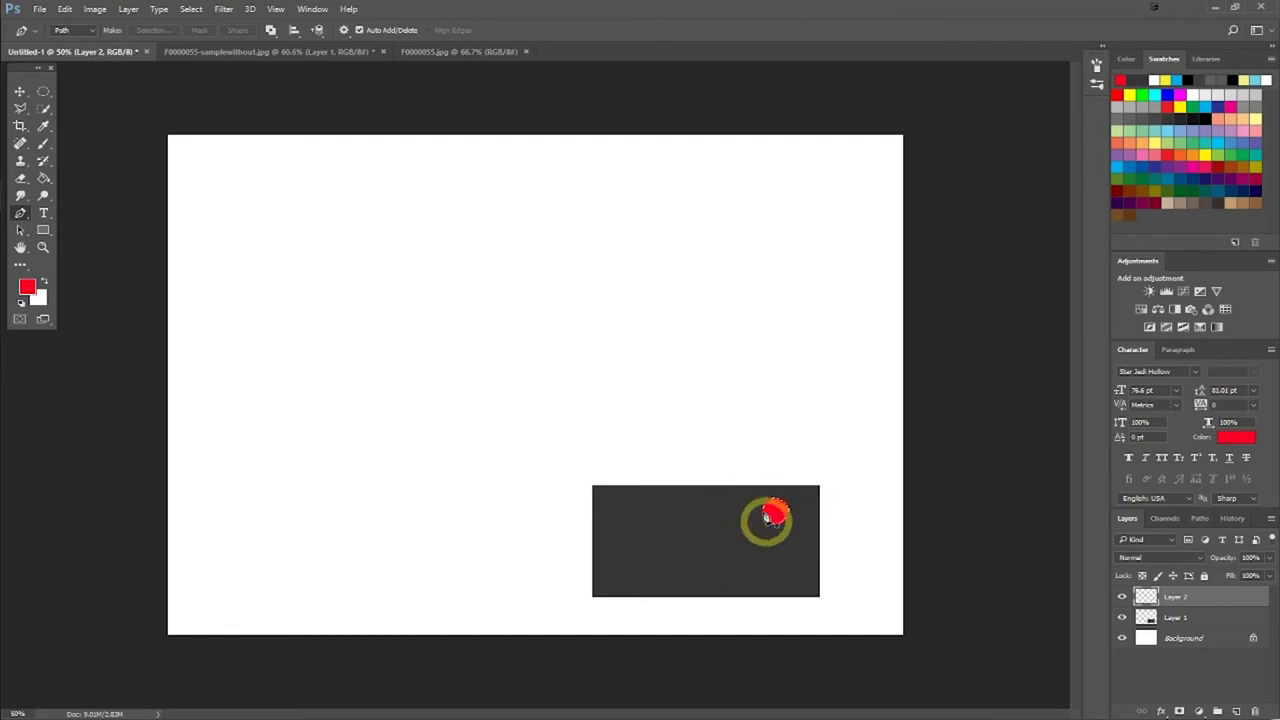
Dodge the red dot, then lighten a streak across Layer 1's dark rectangle
{"action": "left_click", "coordinate": [44, 197]}
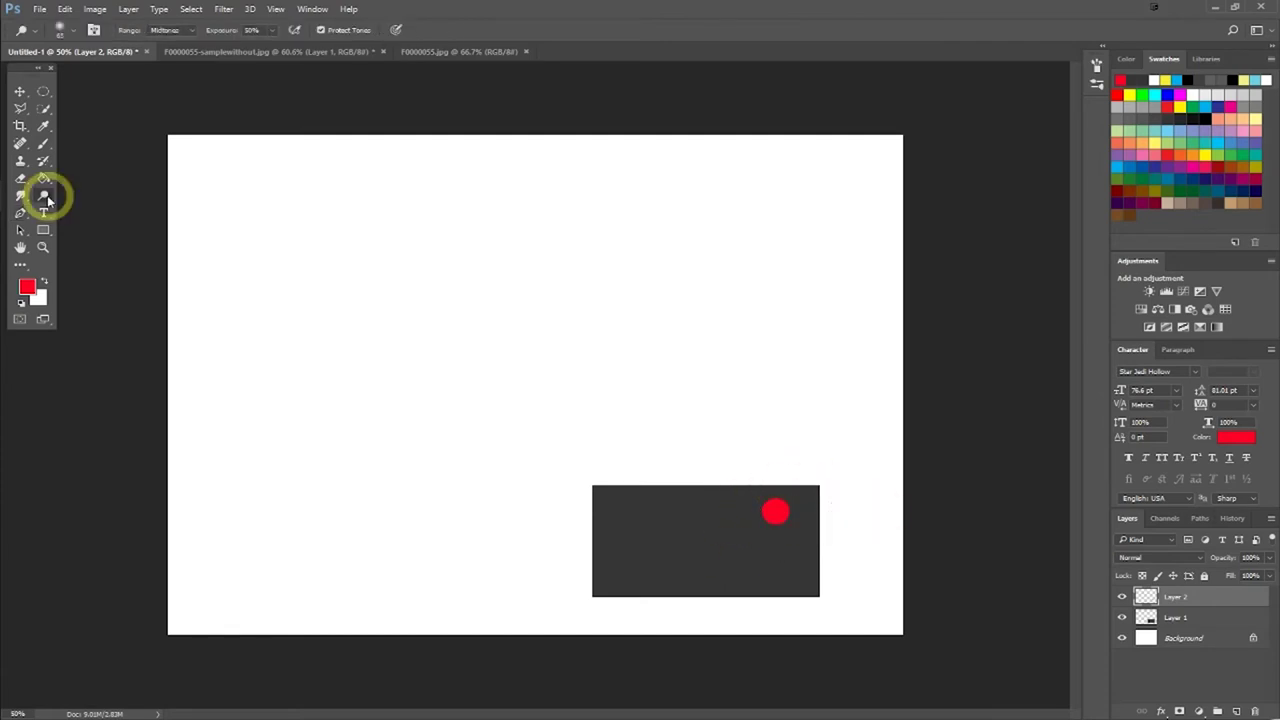
{"action": "right_click", "coordinate": [46, 199]}
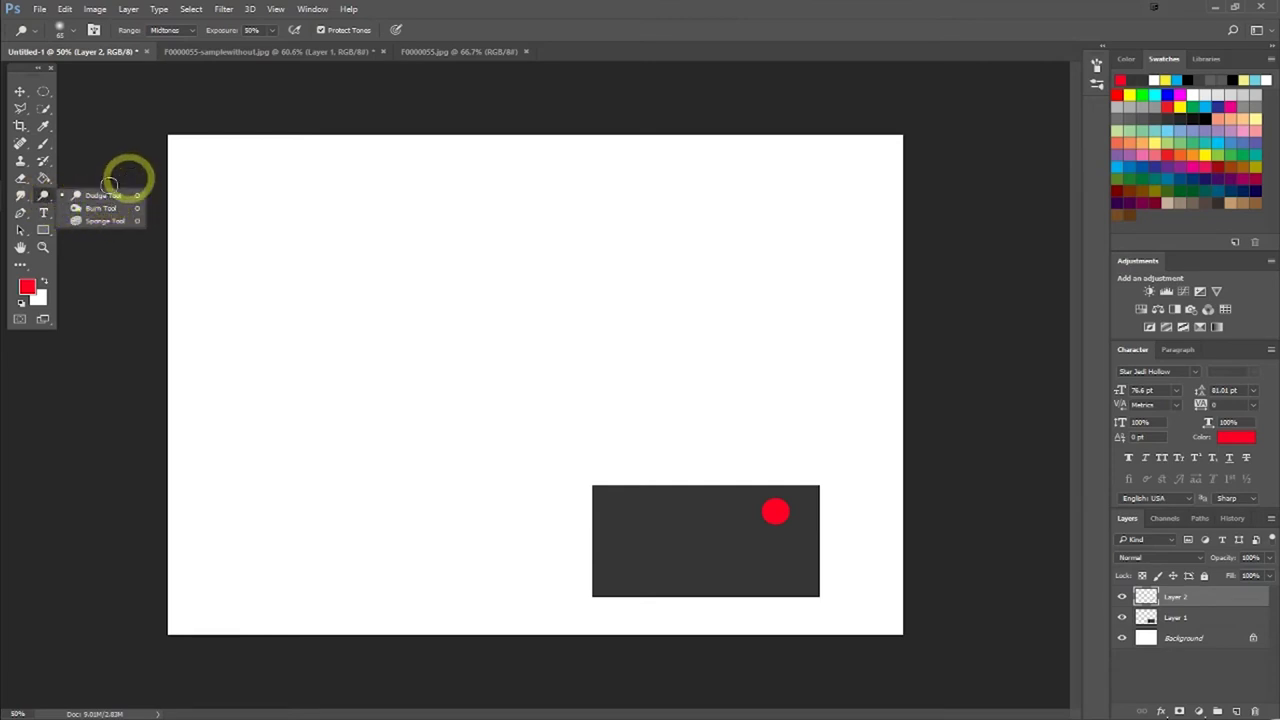
{"action": "left_click", "coordinate": [100, 195]}
{"action": "left_click_drag", "start_coordinate": [780, 500], "coordinate": [783, 535]}
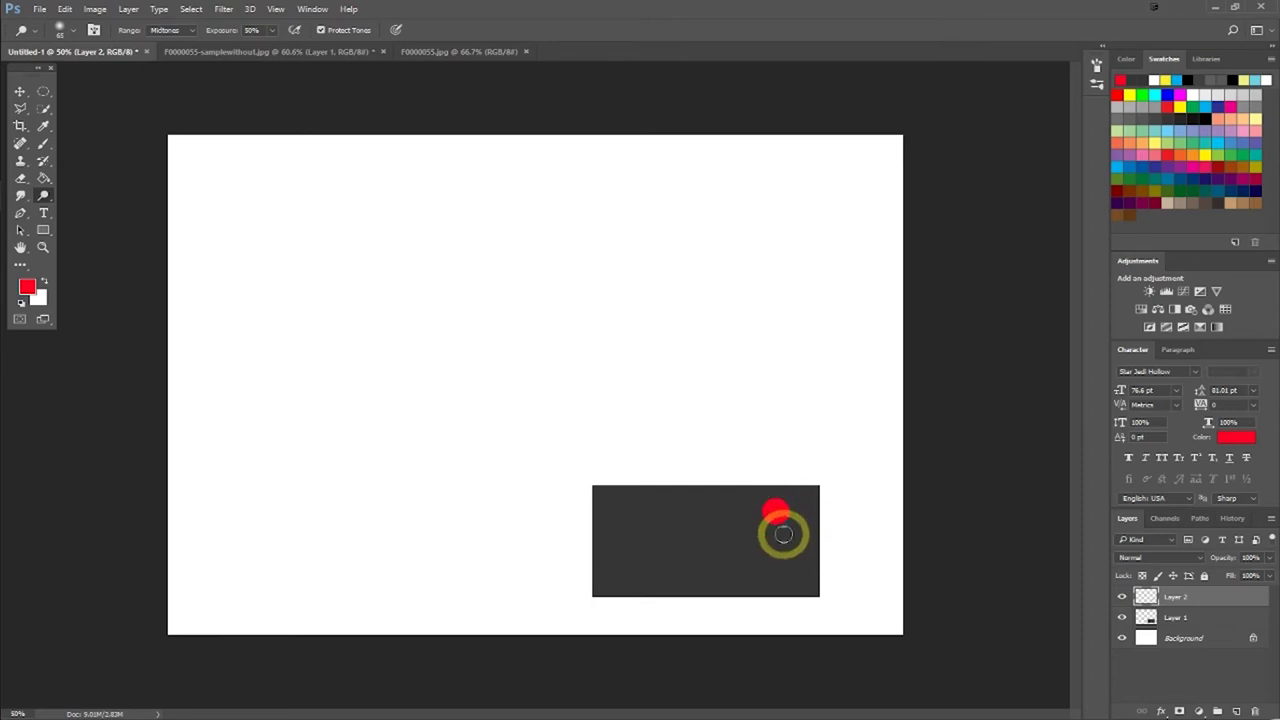
{"action": "left_click", "coordinate": [1136, 612]}
{"action": "mouse_move", "coordinate": [754, 551]}
{"action": "left_mouse_down"}
{"action": "mouse_move", "coordinate": [608, 540]}
{"action": "mouse_move", "coordinate": [777, 526]}
{"action": "mouse_move", "coordinate": [745, 551]}
{"action": "mouse_move", "coordinate": [663, 560]}
{"action": "mouse_move", "coordinate": [640, 537]}
{"action": "mouse_move", "coordinate": [710, 520]}
{"action": "mouse_move", "coordinate": [720, 566]}
{"action": "mouse_move", "coordinate": [720, 511]}
{"action": "mouse_move", "coordinate": [663, 557]}
{"action": "mouse_move", "coordinate": [706, 543]}
{"action": "mouse_move", "coordinate": [714, 518]}
{"action": "left_mouse_up"}
{"action": "left_click", "coordinate": [1203, 681]}
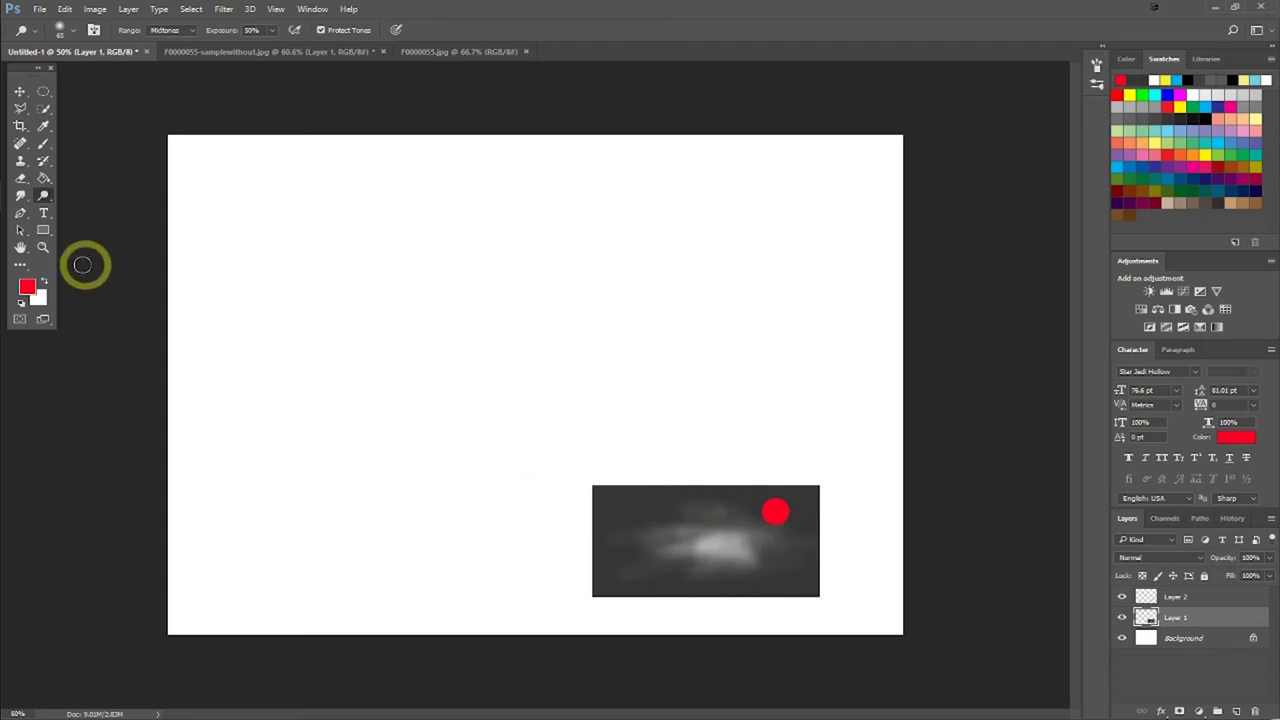
Burn the bright cloud patches darker, then desaturate the area with the Sponge Tool
{"action": "right_click", "coordinate": [50, 200]}
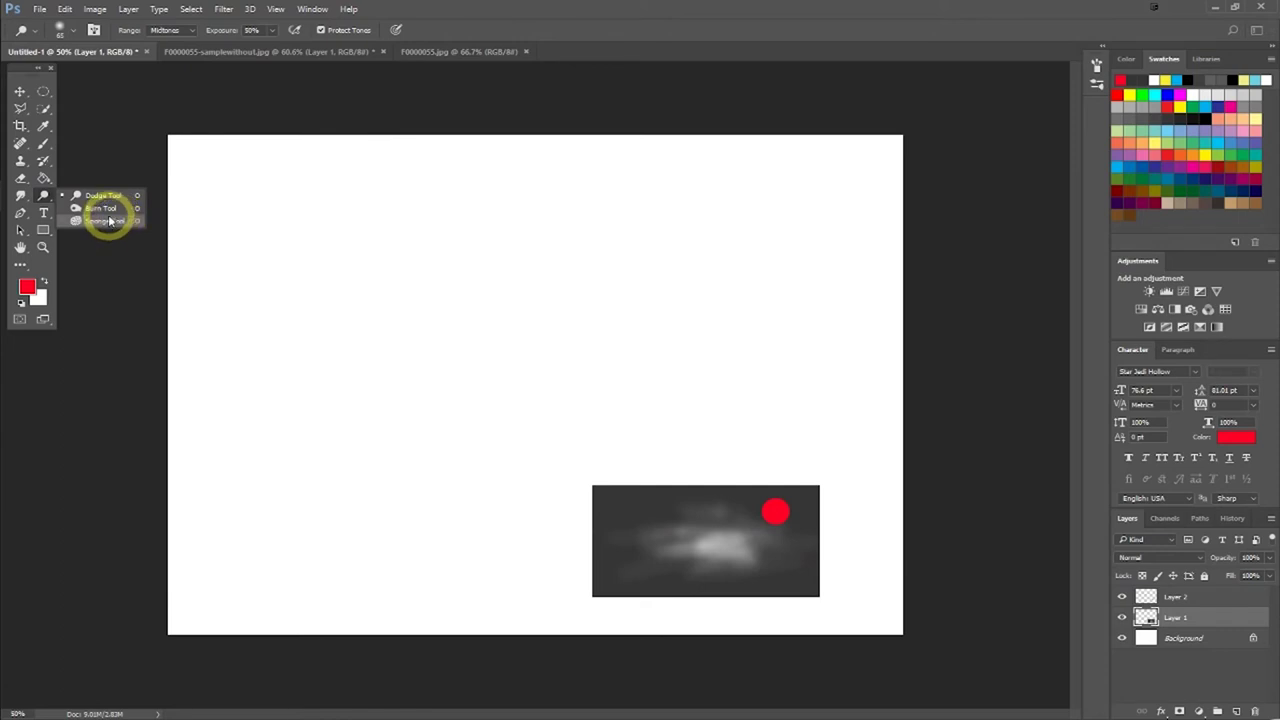
{"action": "left_click", "coordinate": [99, 211]}
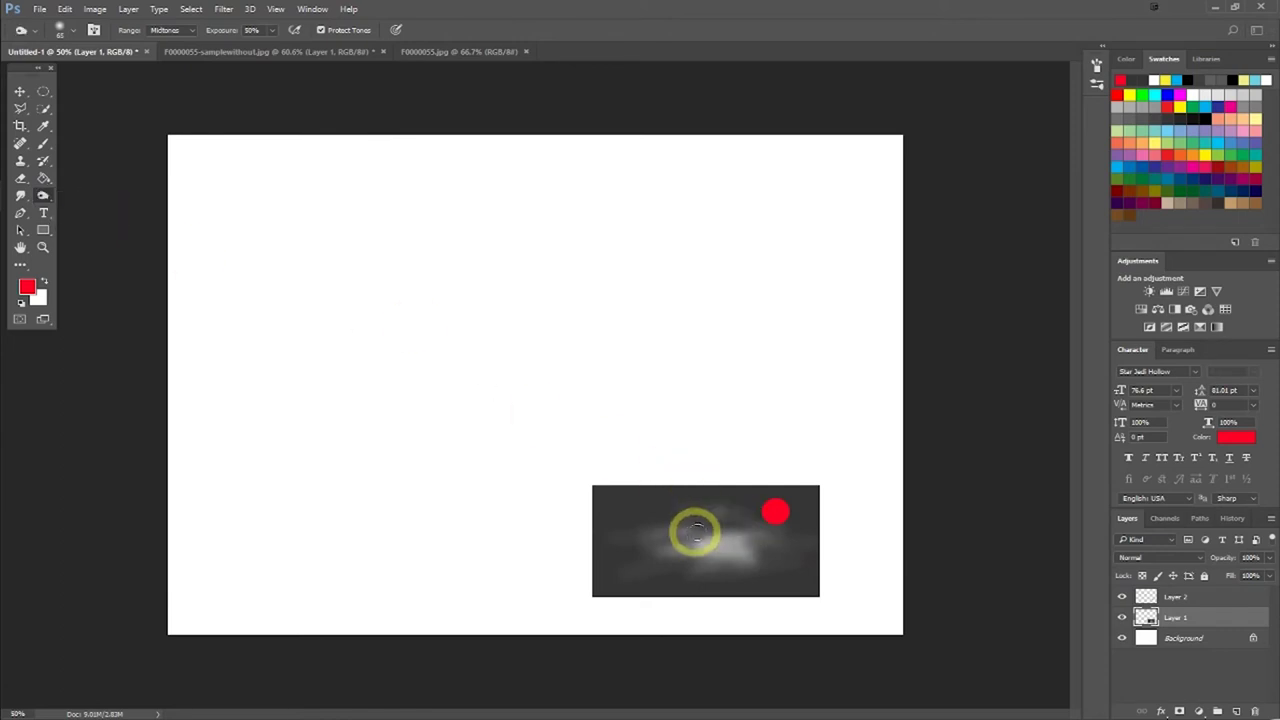
{"action": "mouse_move", "coordinate": [697, 550]}
{"action": "left_mouse_down"}
{"action": "mouse_move", "coordinate": [763, 563]}
{"action": "mouse_move", "coordinate": [771, 546]}
{"action": "mouse_move", "coordinate": [751, 563]}
{"action": "mouse_move", "coordinate": [641, 583]}
{"action": "mouse_move", "coordinate": [651, 551]}
{"action": "mouse_move", "coordinate": [751, 534]}
{"action": "mouse_move", "coordinate": [631, 557]}
{"action": "mouse_move", "coordinate": [749, 531]}
{"action": "mouse_move", "coordinate": [651, 520]}
{"action": "mouse_move", "coordinate": [737, 544]}
{"action": "mouse_move", "coordinate": [863, 623]}
{"action": "mouse_move", "coordinate": [797, 539]}
{"action": "left_mouse_up"}
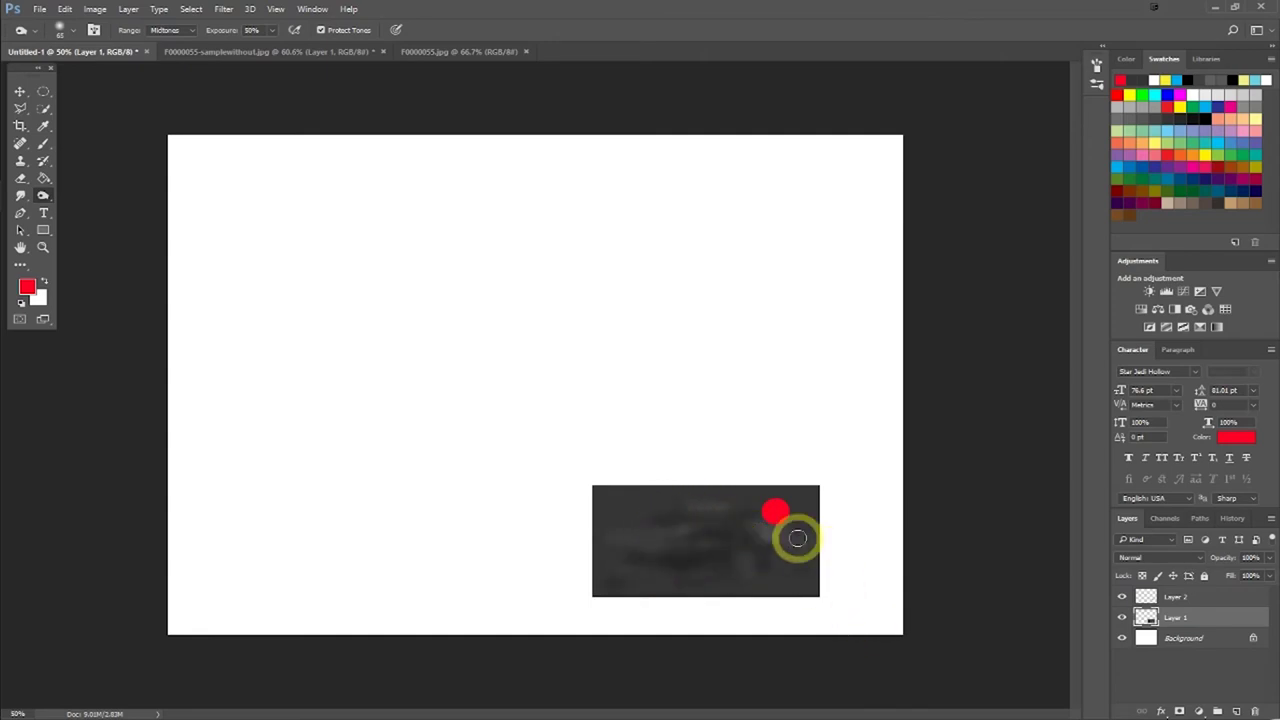
{"action": "right_click", "coordinate": [43, 195]}
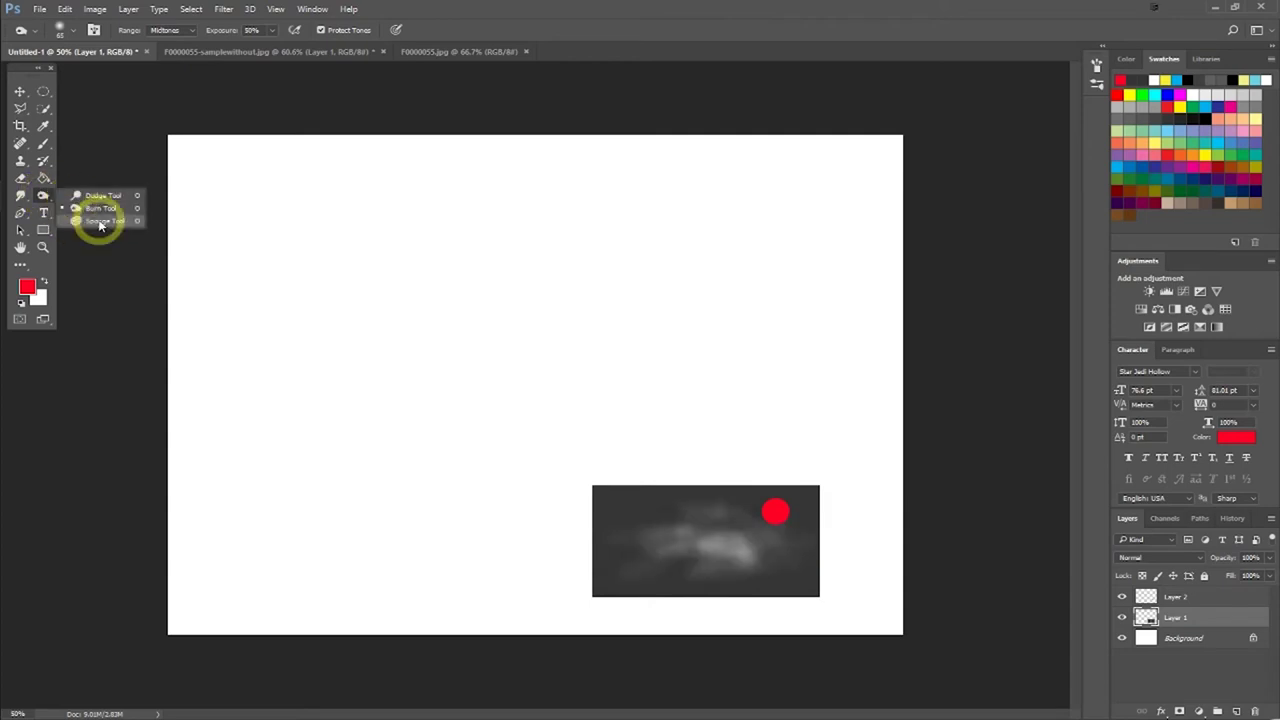
{"action": "left_click", "coordinate": [100, 220]}
{"action": "mouse_move", "coordinate": [721, 565]}
{"action": "left_mouse_down"}
{"action": "mouse_move", "coordinate": [784, 599]}
{"action": "mouse_move", "coordinate": [663, 551]}
{"action": "mouse_move", "coordinate": [764, 548]}
{"action": "mouse_move", "coordinate": [809, 580]}
{"action": "mouse_move", "coordinate": [731, 543]}
{"action": "mouse_move", "coordinate": [751, 543]}
{"action": "mouse_move", "coordinate": [677, 563]}
{"action": "mouse_move", "coordinate": [723, 534]}
{"action": "mouse_move", "coordinate": [779, 536]}
{"action": "left_mouse_up"}
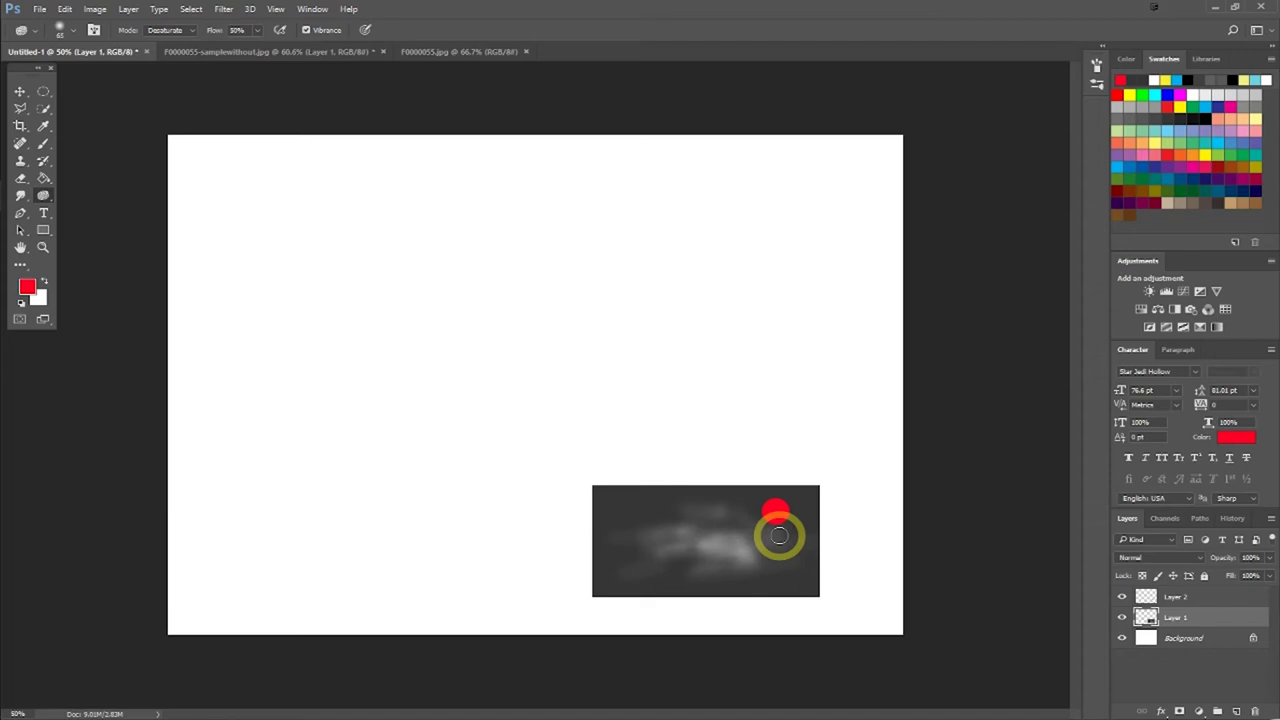
Draw a rectangle shape on the white canvas
{"action": "left_click", "coordinate": [43, 230]}
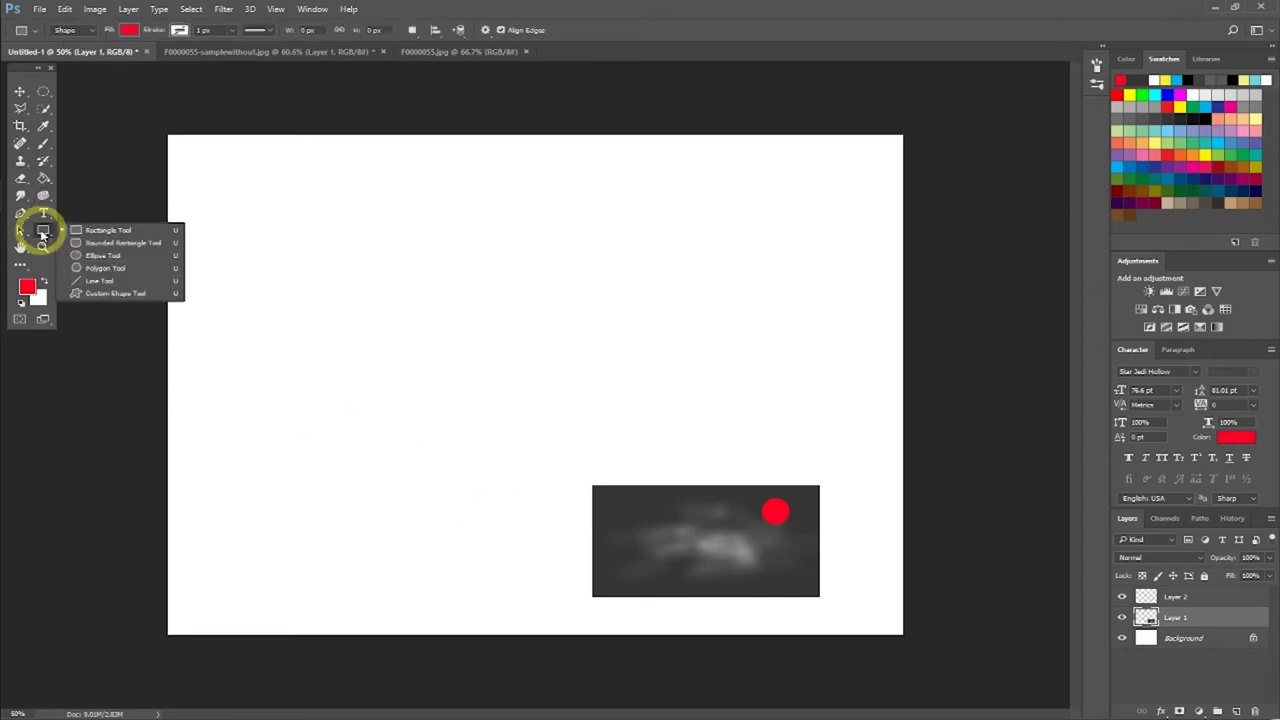
{"action": "left_click", "coordinate": [105, 232]}
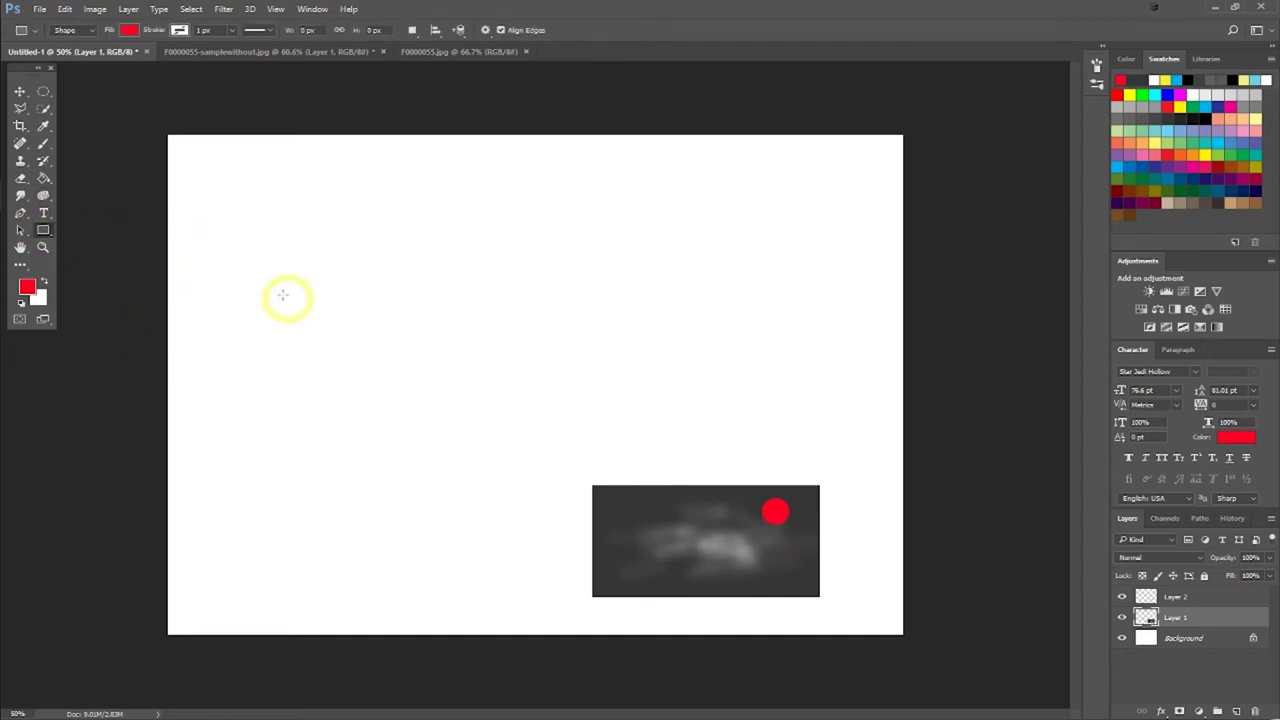
{"action": "left_click_drag", "start_coordinate": [307, 306], "coordinate": [540, 440]}
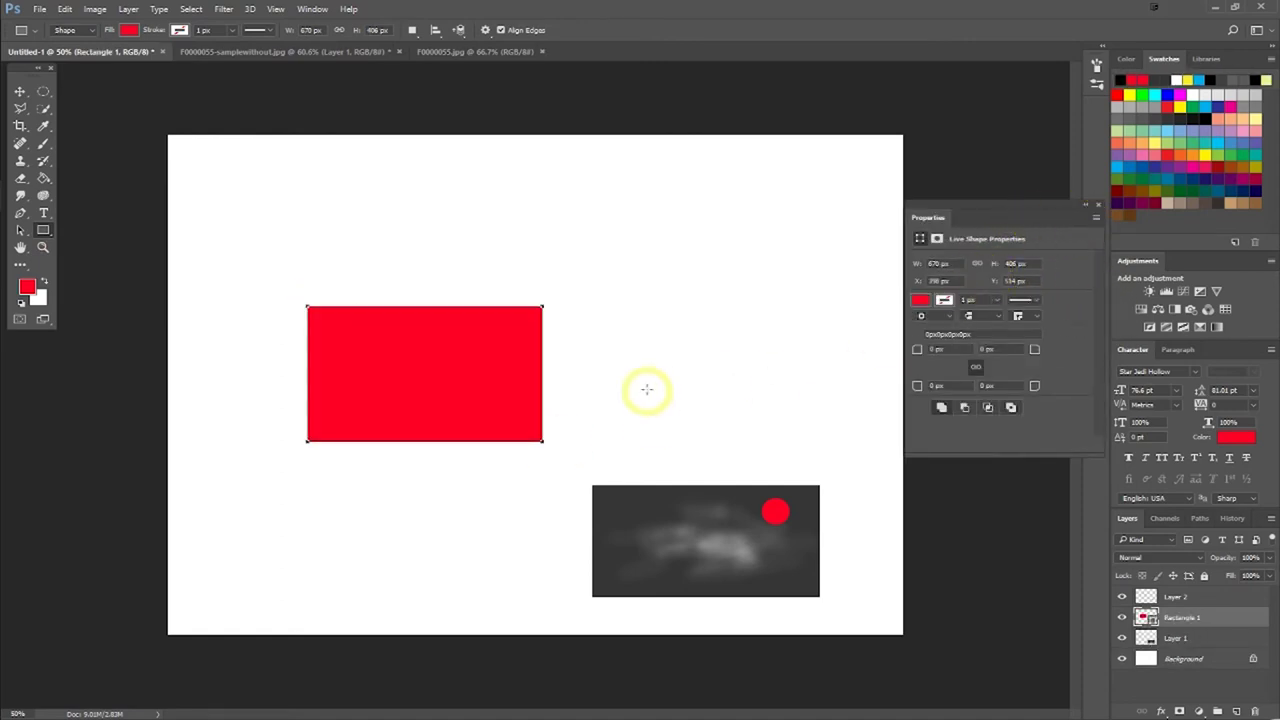
Try pale yellow, dark grey and purple fills, ending with a black-to-white gradient
{"action": "left_click", "coordinate": [922, 305]}
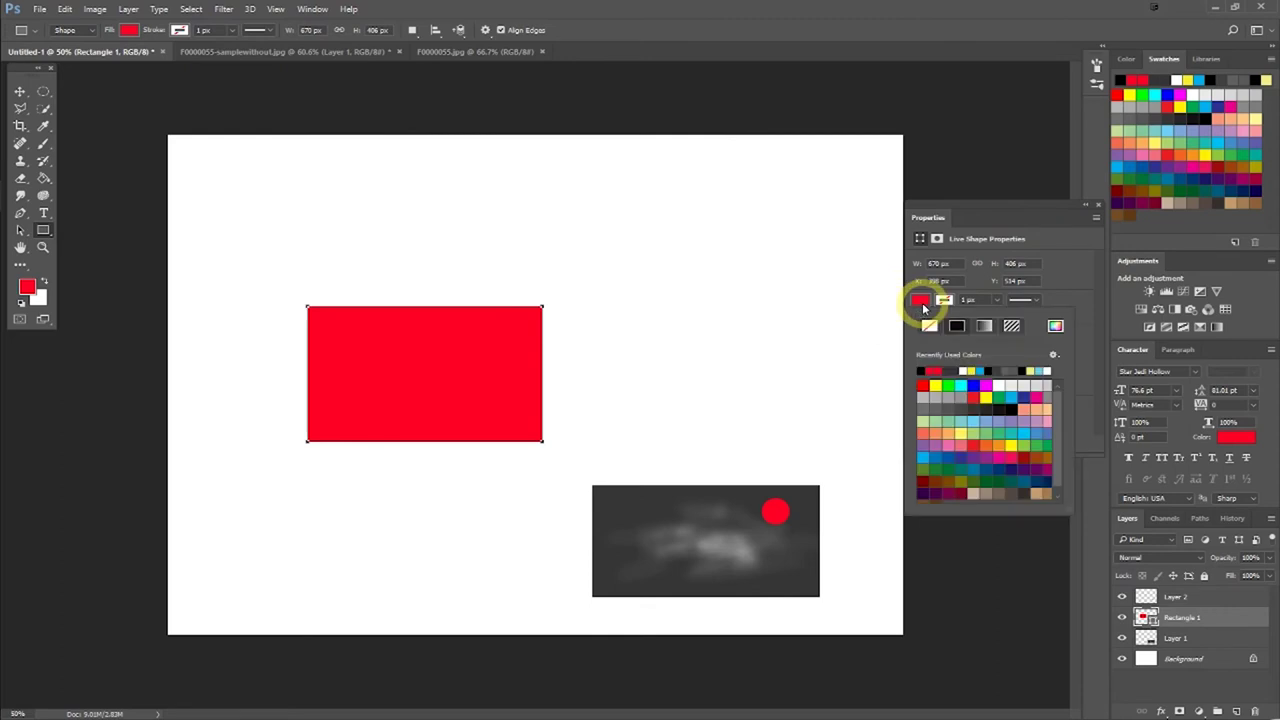
{"action": "left_click", "coordinate": [961, 430]}
{"action": "left_click", "coordinate": [997, 449]}
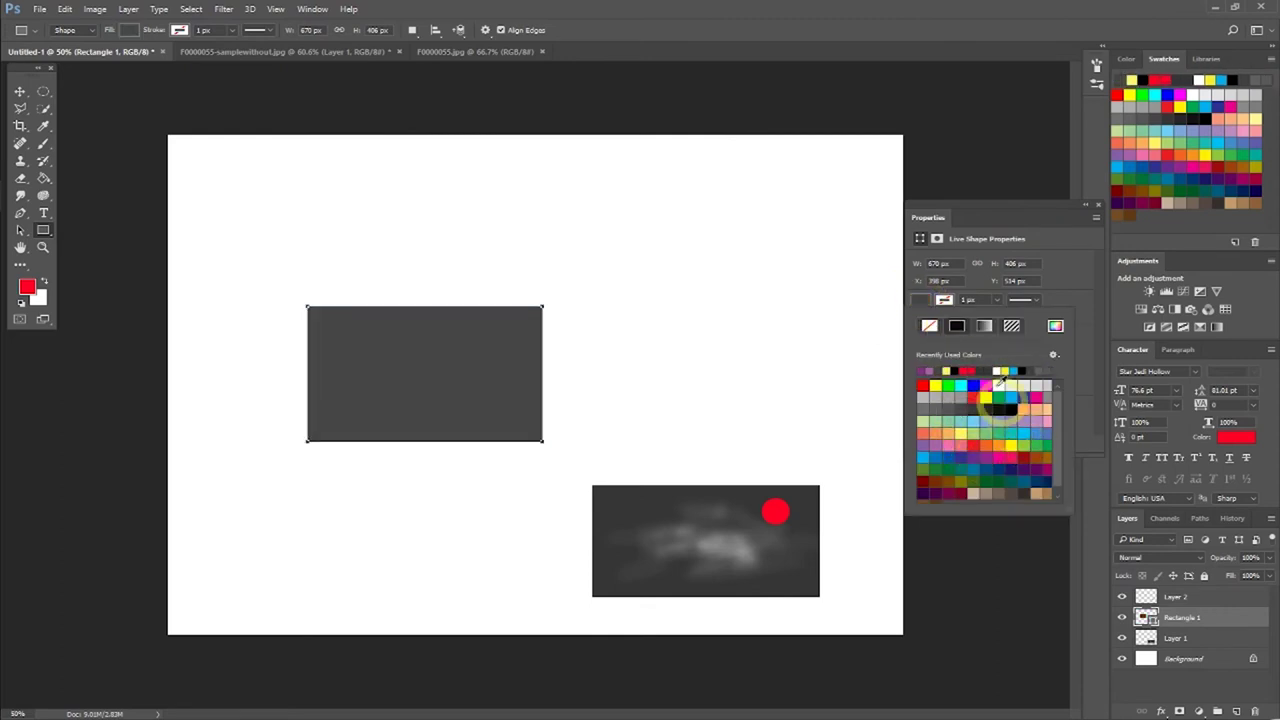
{"action": "left_click", "coordinate": [989, 331]}
{"action": "left_click", "coordinate": [979, 458]}
{"action": "left_click", "coordinate": [984, 326]}
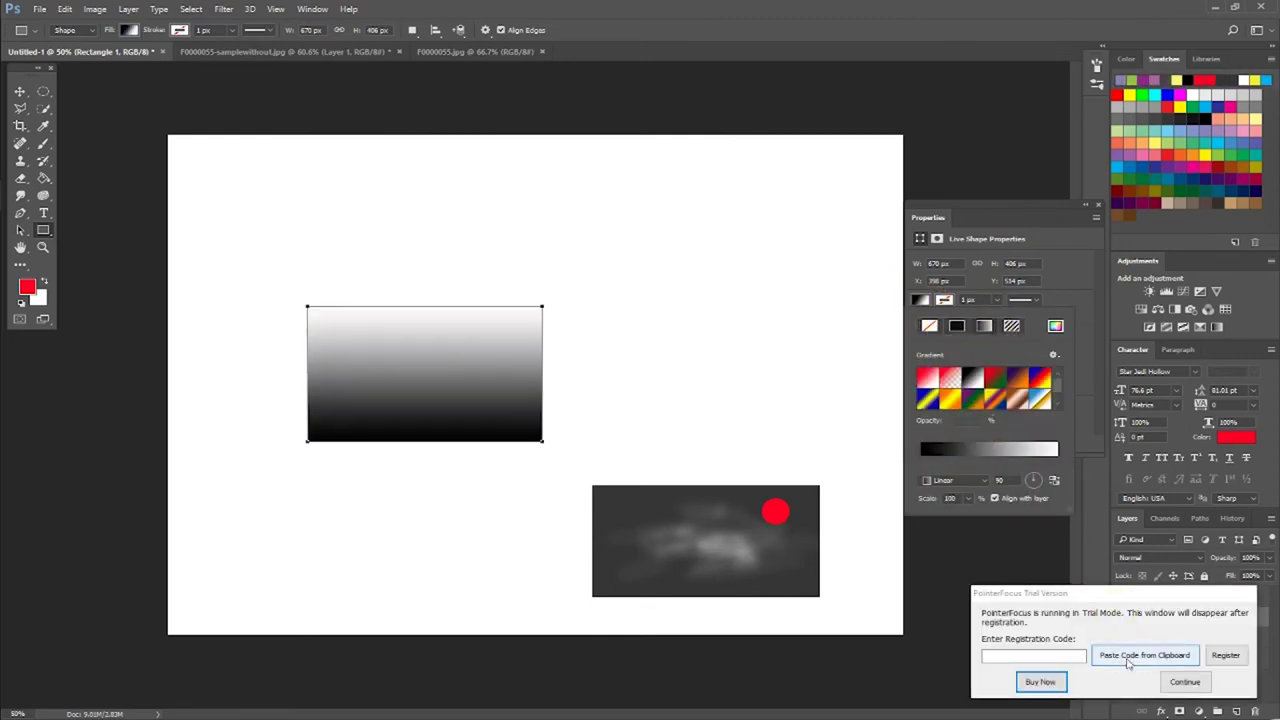
{"action": "left_click", "coordinate": [1186, 678]}
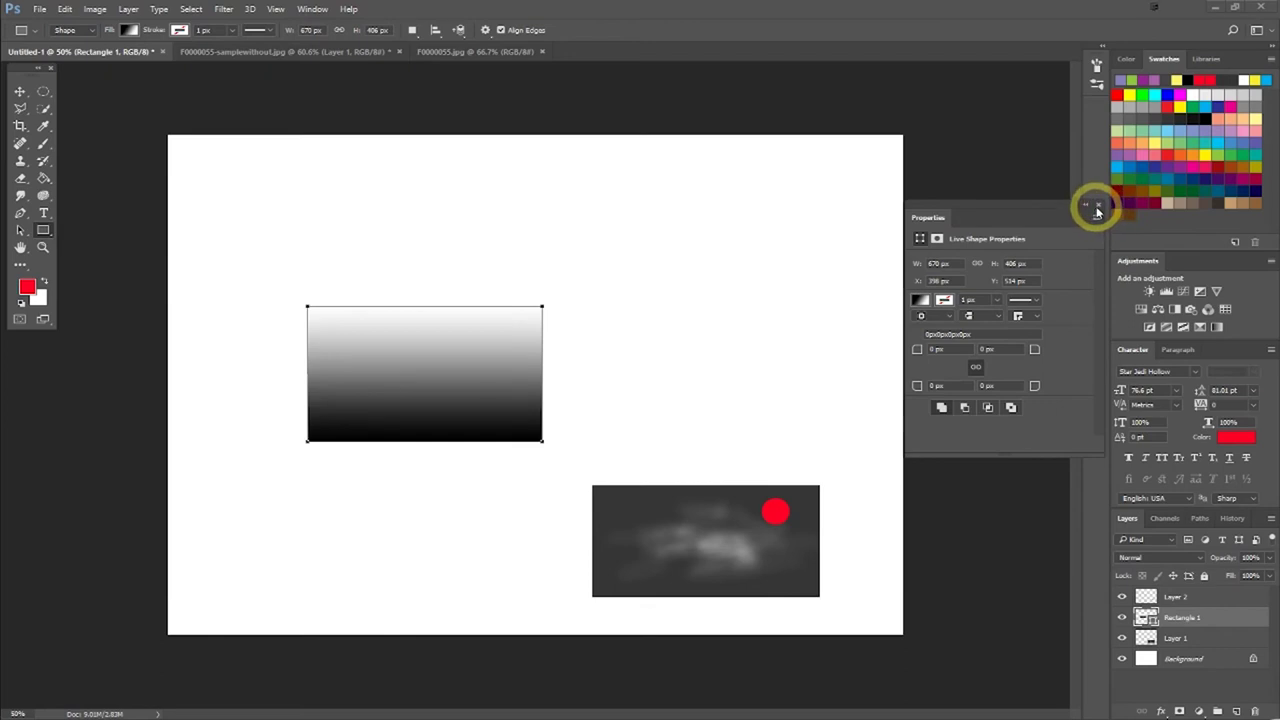
Close Properties, delete the gradient rectangle layer and select the Zoom tool
{"action": "left_click", "coordinate": [1097, 205]}
{"action": "key", "text": "Delete"}
{"action": "left_click", "coordinate": [43, 248]}
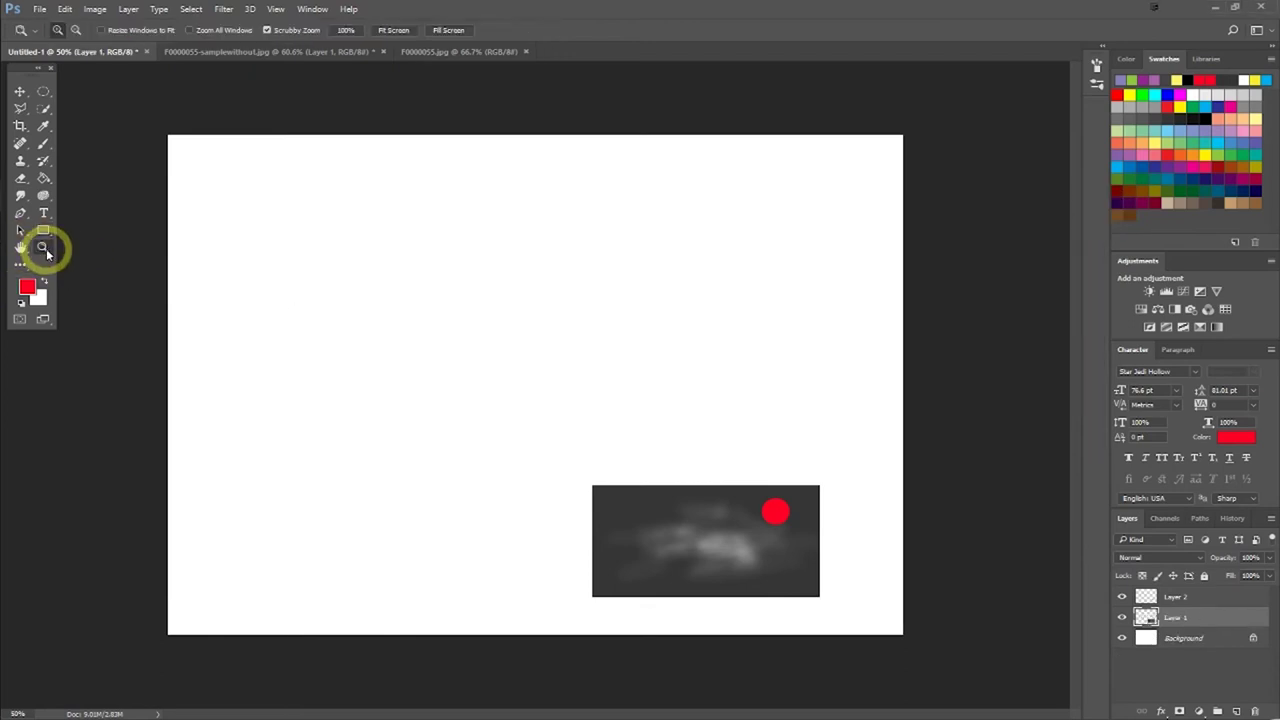
Zoom in on the blurred patch, then zoom back out to the whole canvas
{"action": "left_click", "coordinate": [749, 549]}
{"action": "left_click", "coordinate": [749, 549]}
{"action": "left_click", "coordinate": [667, 545]}
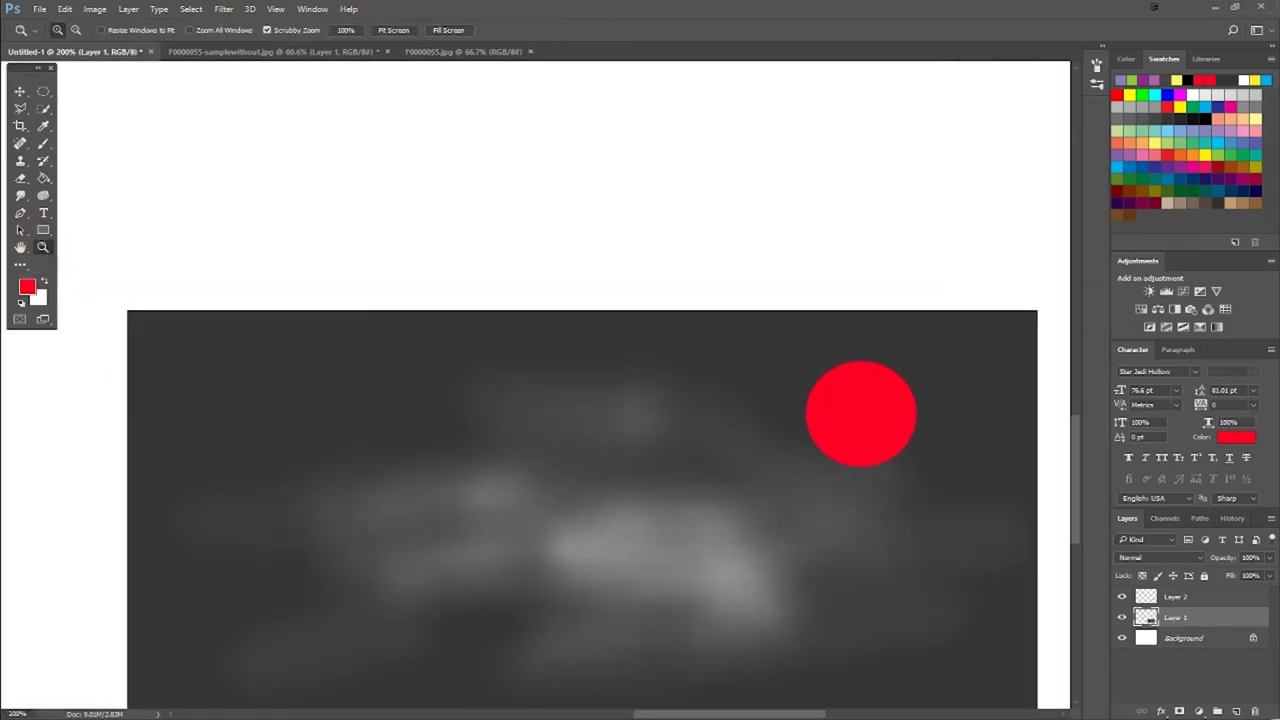
{"action": "left_click", "coordinate": [75, 30]}
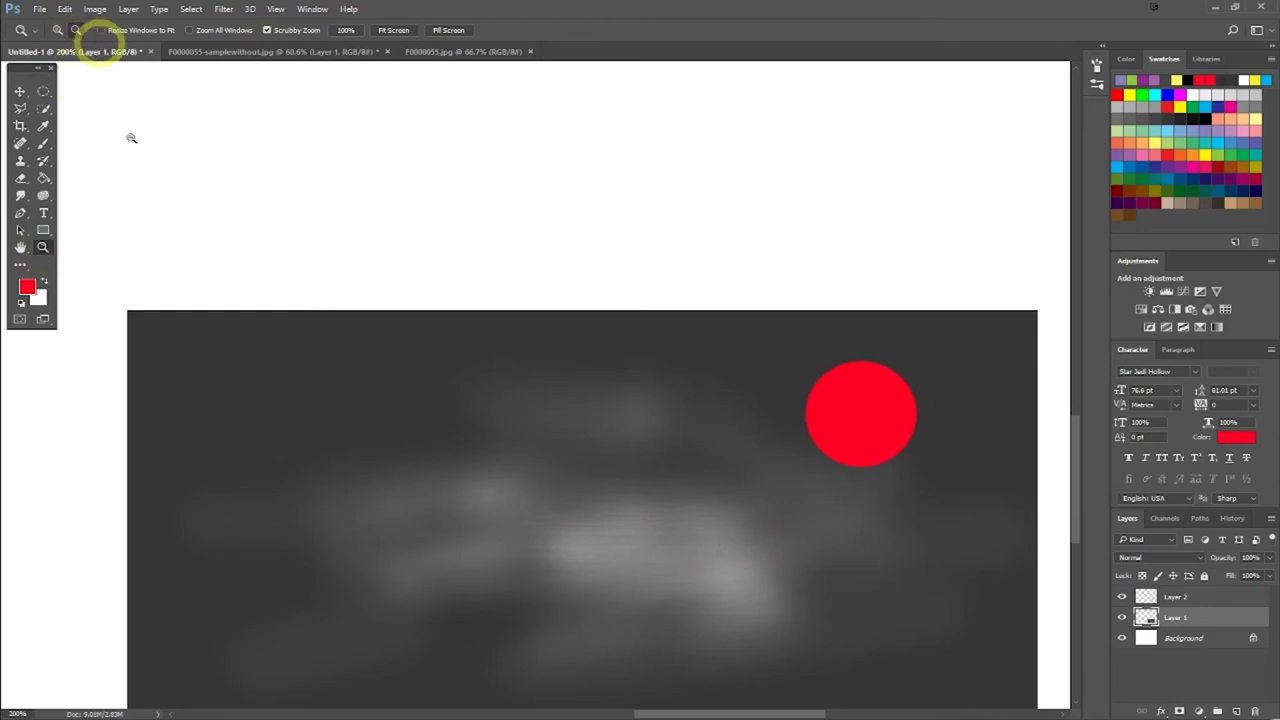
{"action": "left_click", "coordinate": [347, 498]}
{"action": "left_click", "coordinate": [347, 498]}
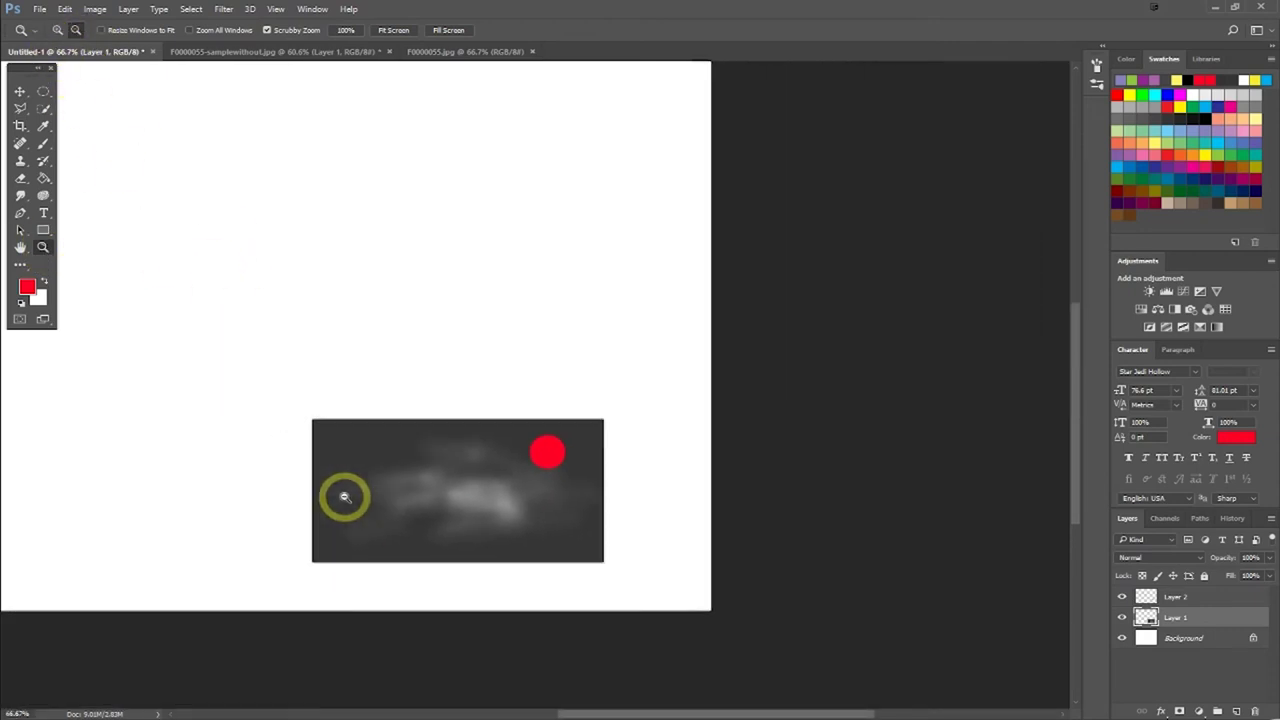
{"action": "left_click", "coordinate": [465, 436]}
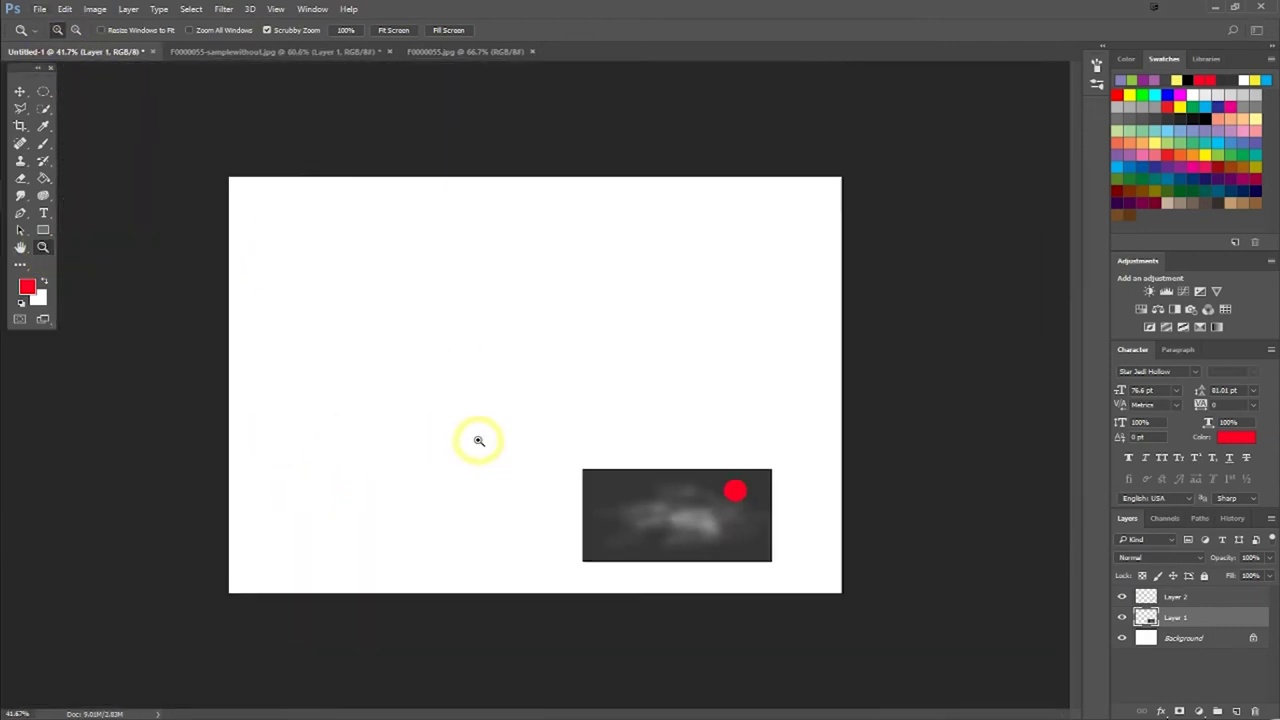
{"action": "left_click", "coordinate": [477, 437], "text": "alt"}
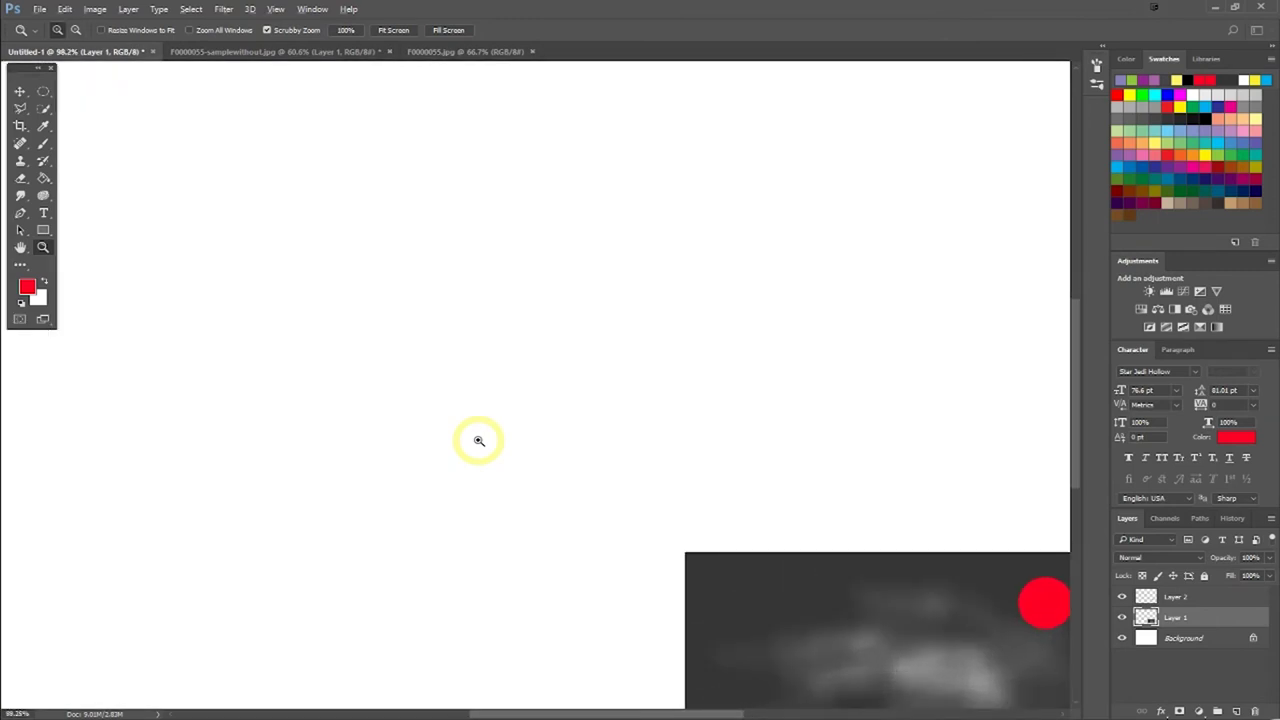
{"action": "left_click", "coordinate": [478, 440], "text": "alt"}
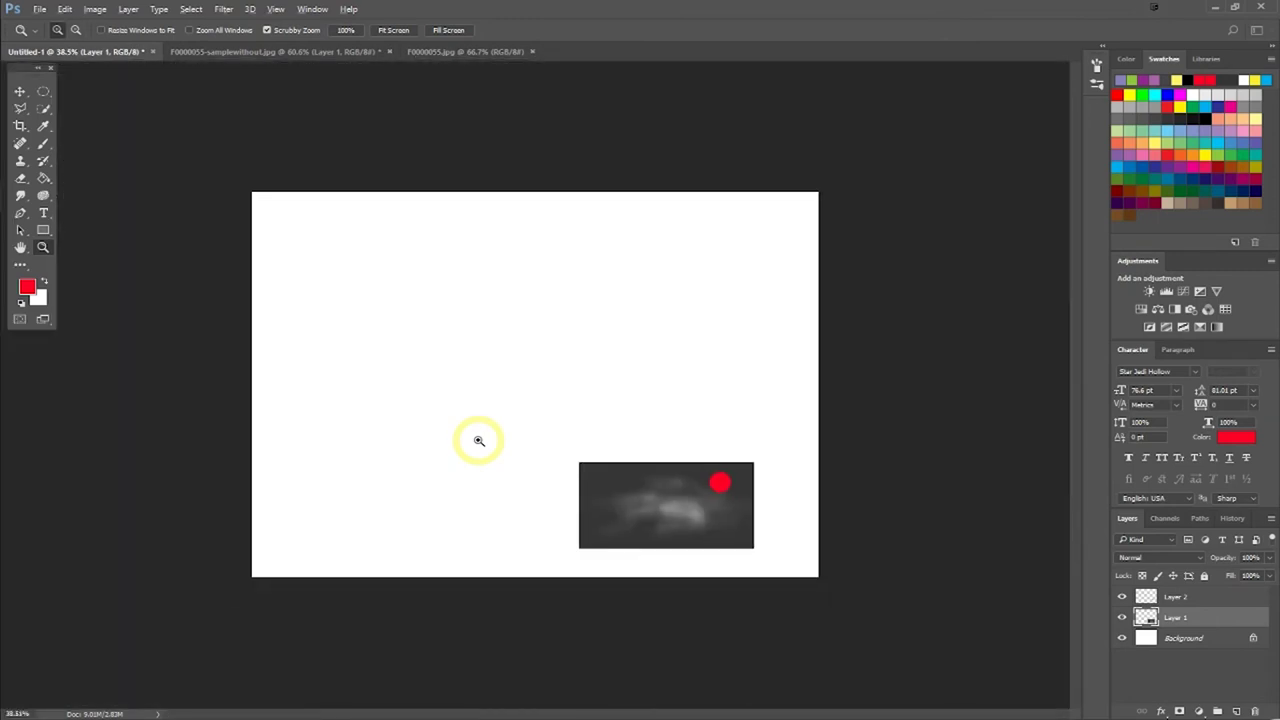
{"action": "left_click", "coordinate": [478, 440]}
Fit the canvas on screen, choose the Type tool, and switch to the F0000055-samplewithout.jpg tab
{"action": "scroll", "coordinate": [478, 440], "scroll_direction": "down", "scroll_amount": 5}
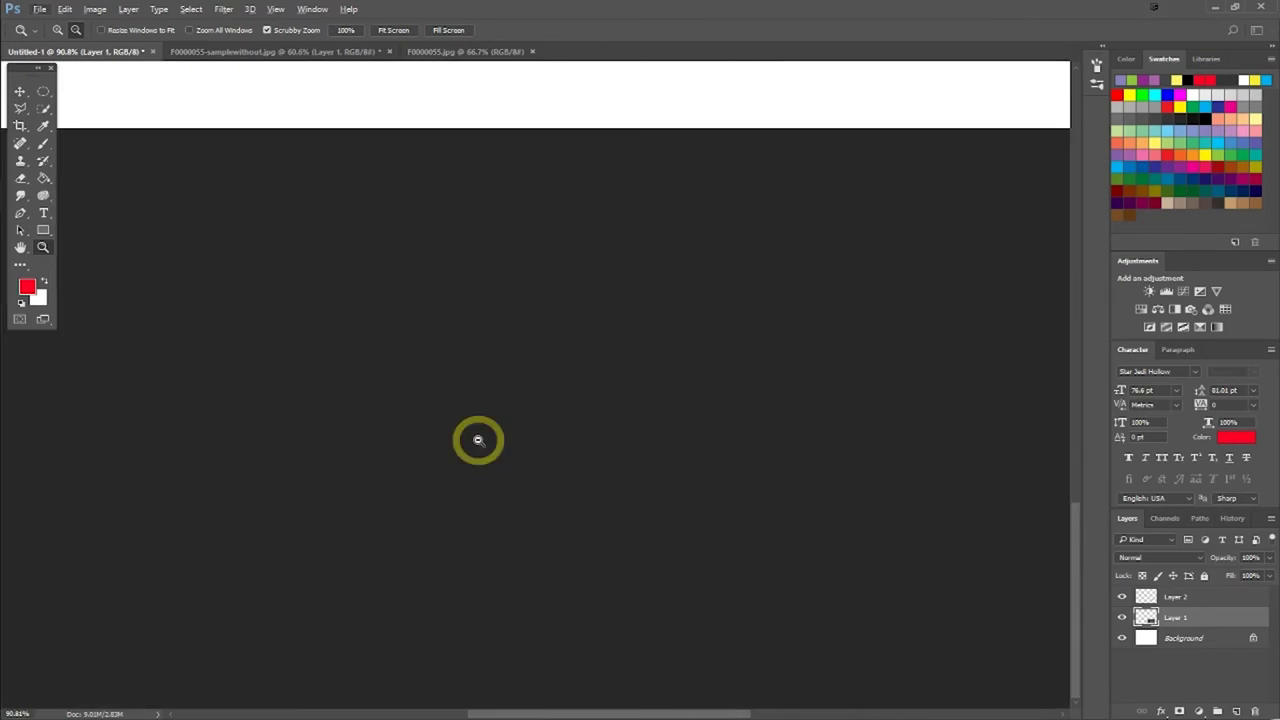
{"action": "scroll", "coordinate": [478, 440], "scroll_direction": "up", "scroll_amount": 5}
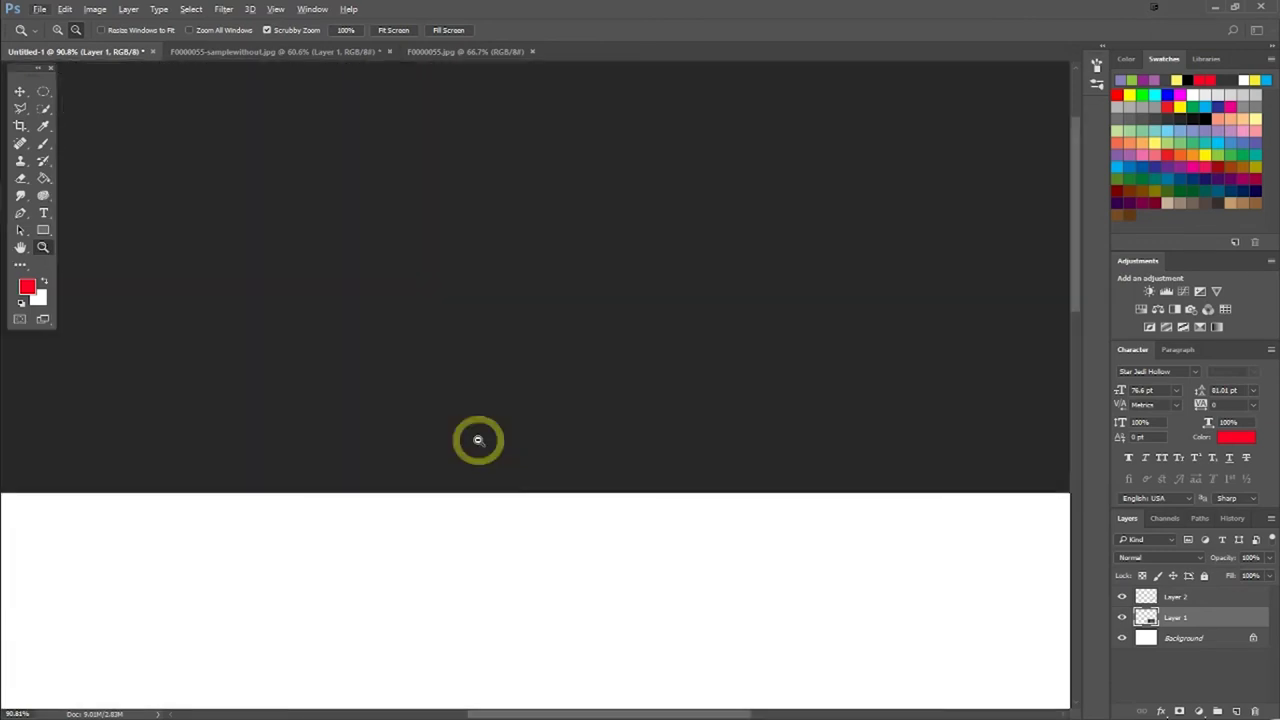
{"action": "scroll", "coordinate": [478, 440], "scroll_direction": "up", "scroll_amount": 2}
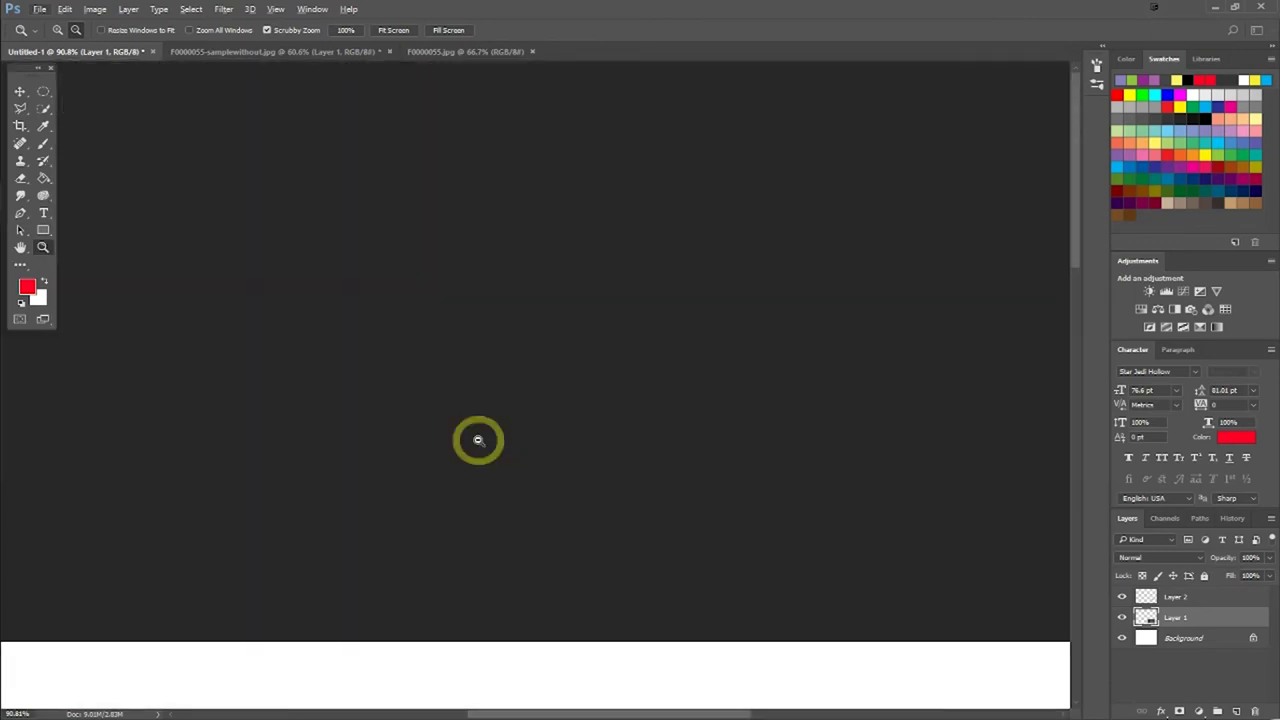
{"action": "scroll", "coordinate": [478, 440], "scroll_direction": "down", "scroll_amount": 5}
{"action": "scroll", "coordinate": [478, 440], "scroll_direction": "down", "scroll_amount": 2}
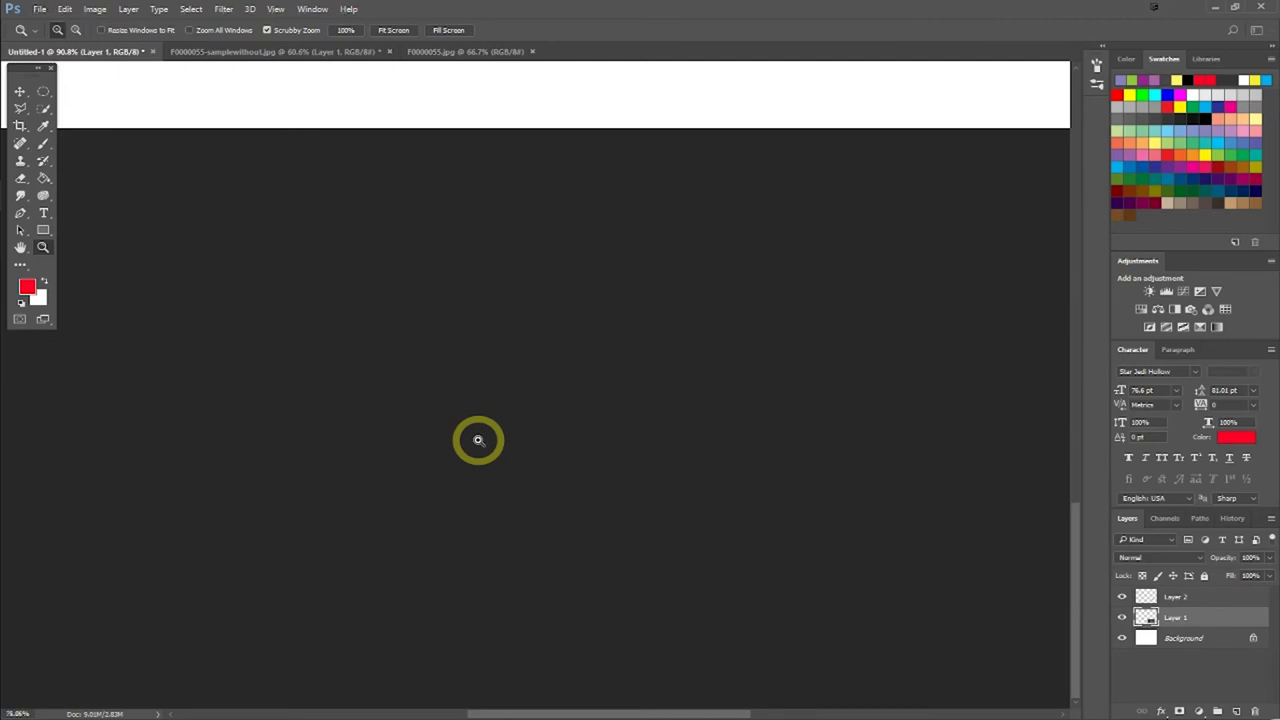
{"action": "key", "text": "ctrl+0"}
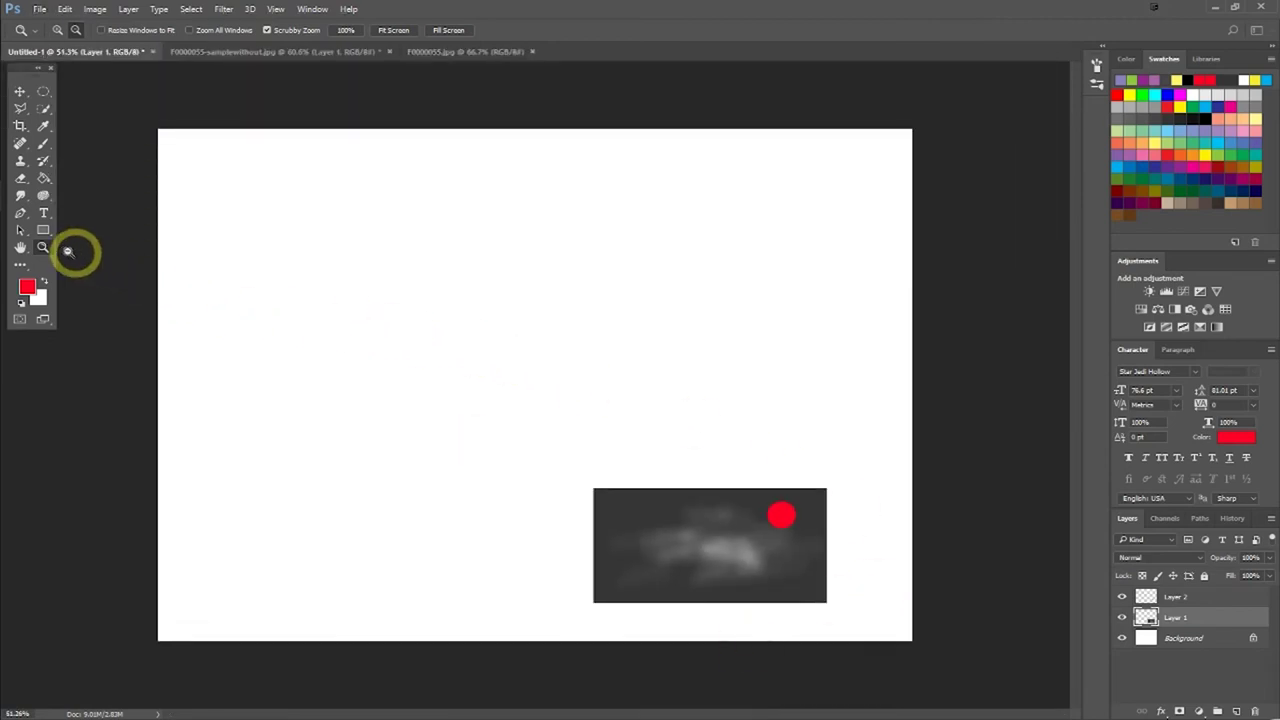
{"action": "left_click", "coordinate": [44, 213]}
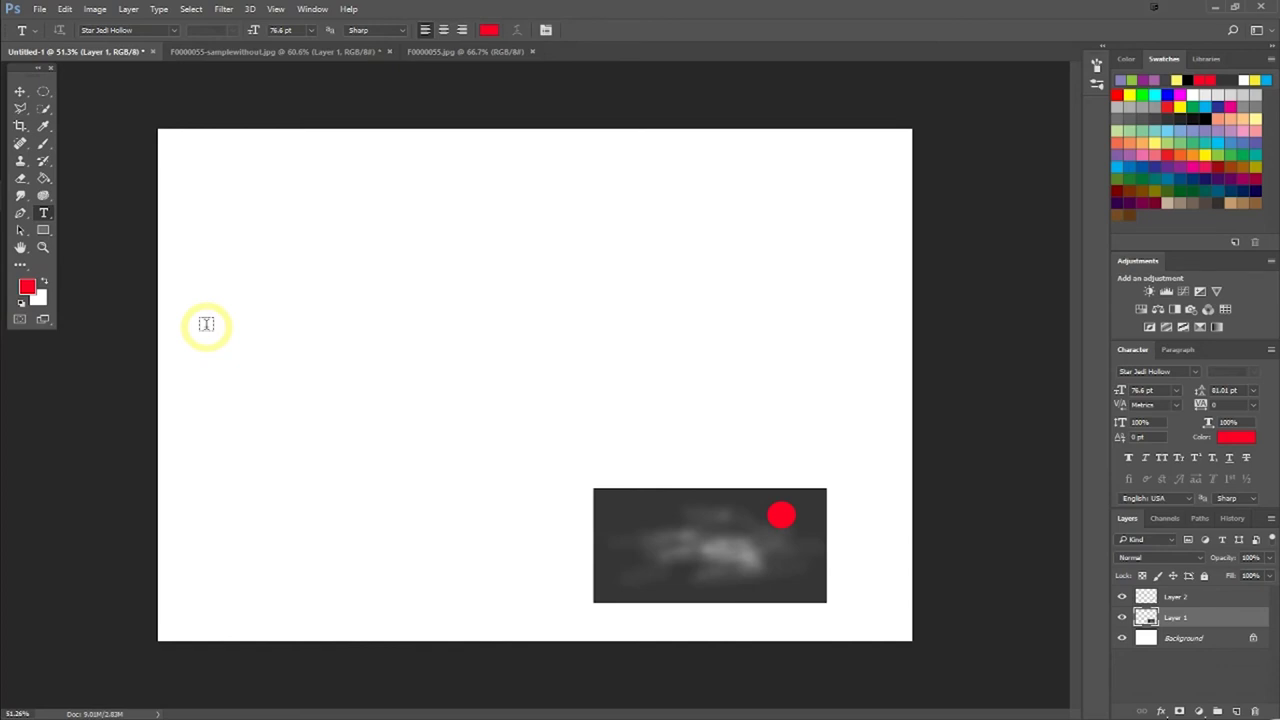
{"action": "left_click", "coordinate": [286, 52]}
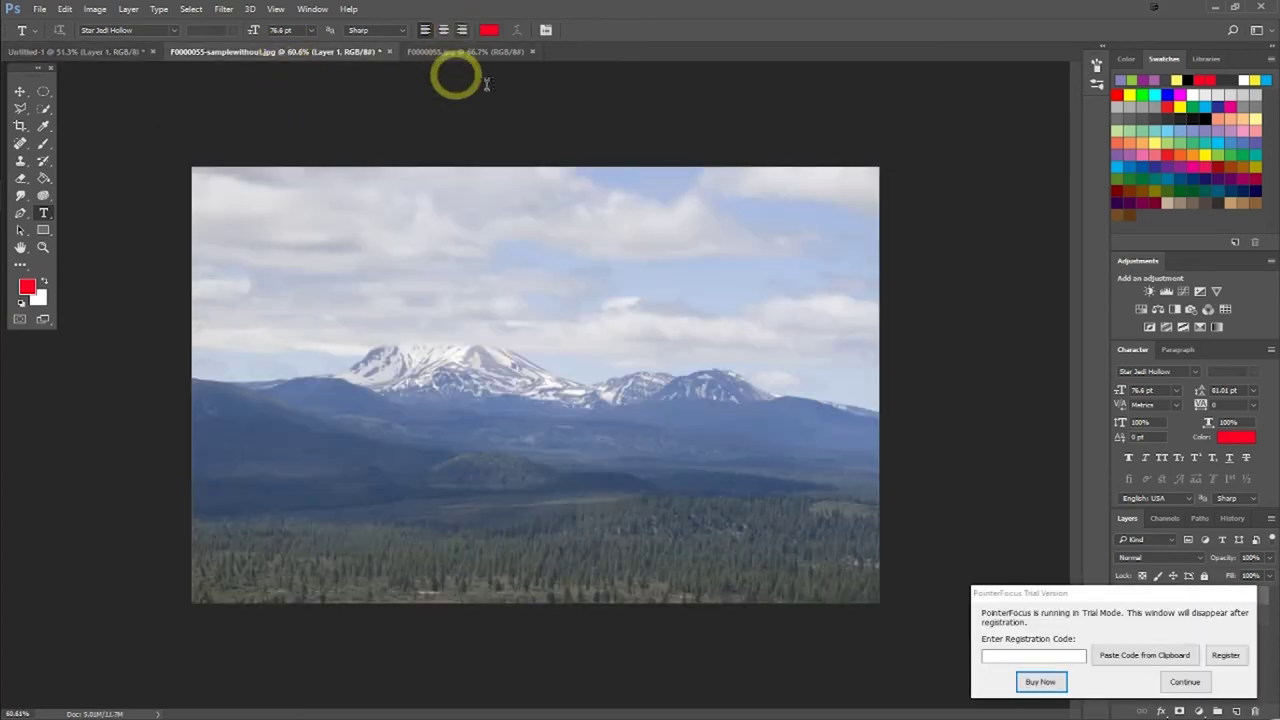
Close F0000055.jpg and toggle Layer 1's visibility to compare it with the vivid Background
{"action": "left_click", "coordinate": [1190, 680]}
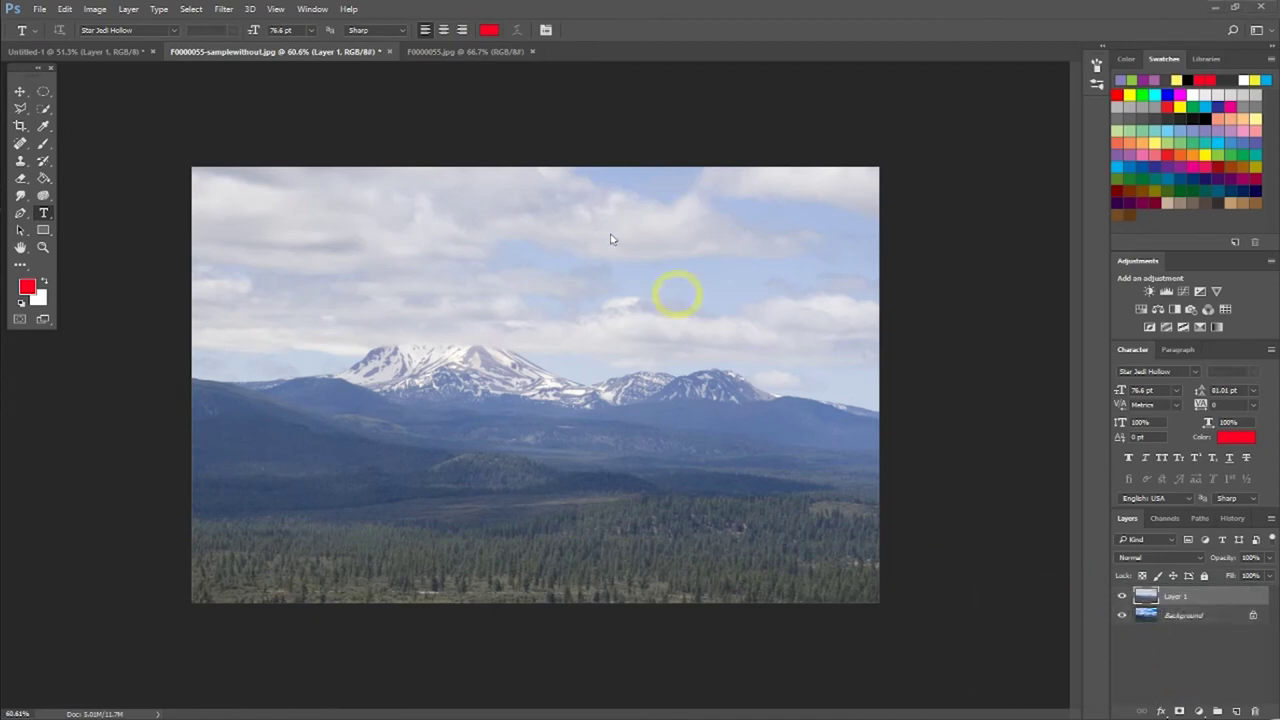
{"action": "left_click", "coordinate": [532, 51]}
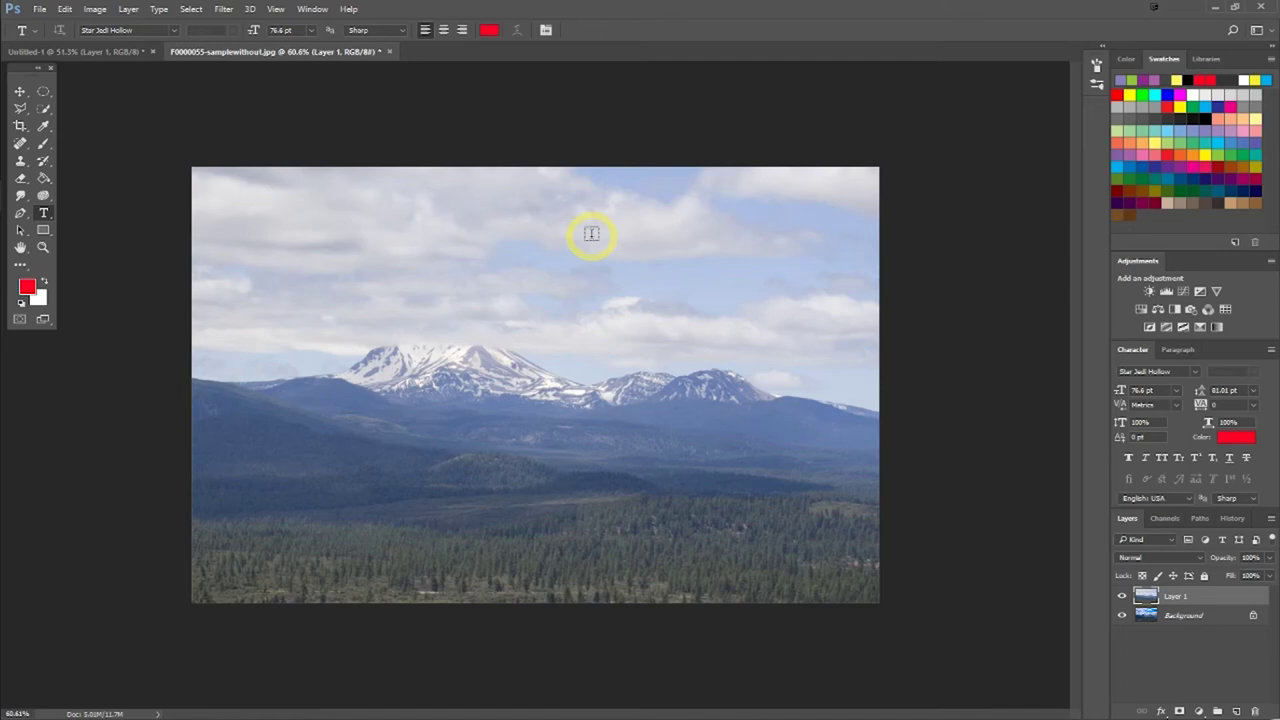
{"action": "left_click", "coordinate": [1121, 596]}
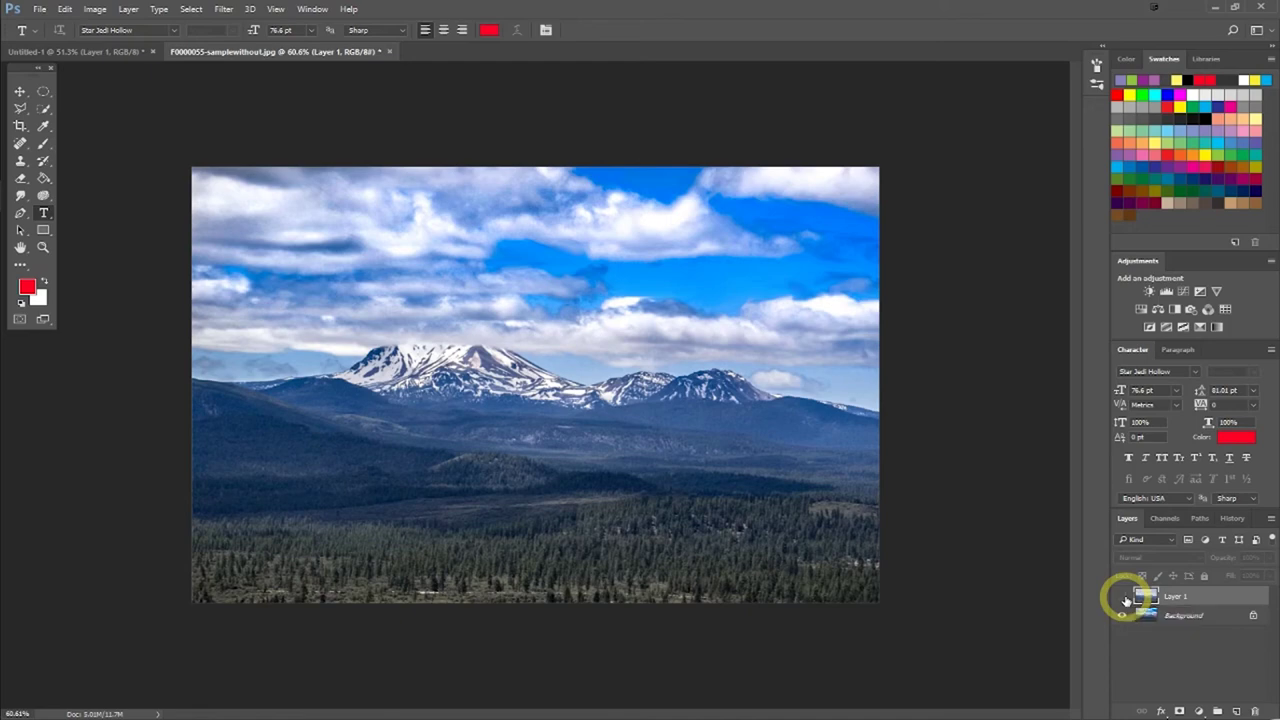
{"action": "left_click", "coordinate": [1123, 598]}
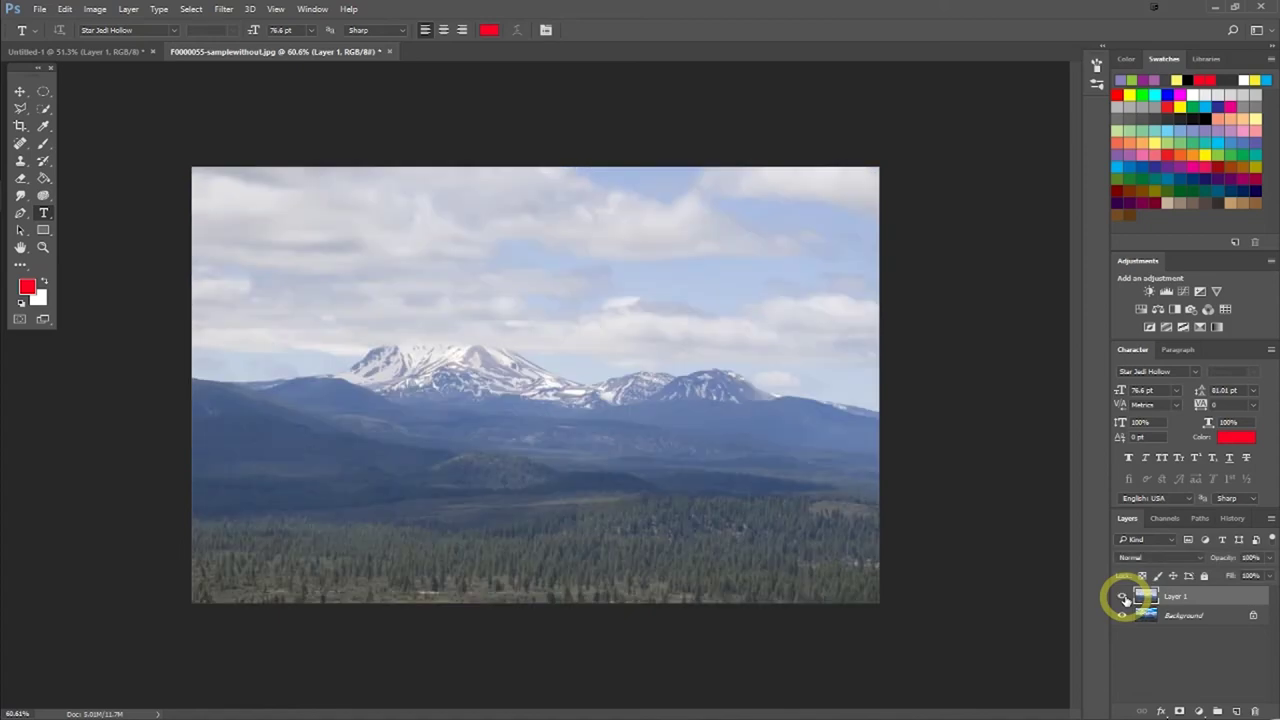
{"action": "left_click", "coordinate": [1123, 598]}
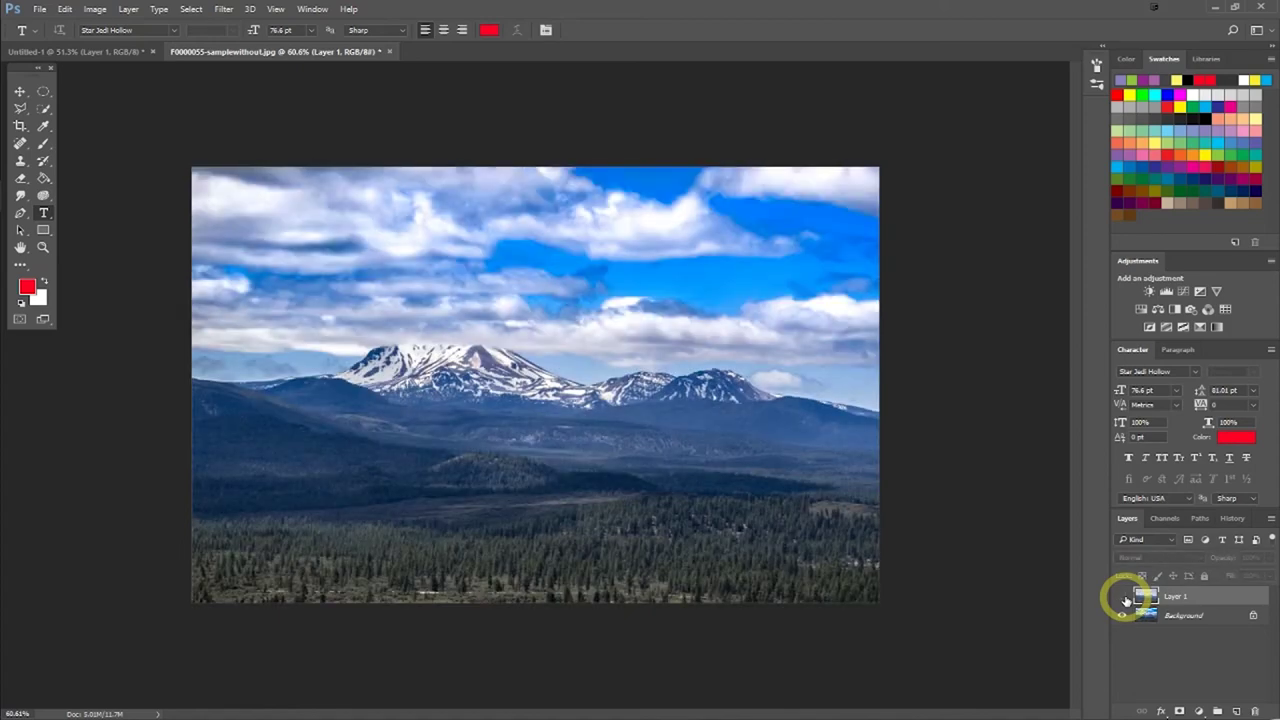
{"action": "left_click", "coordinate": [1123, 598]}
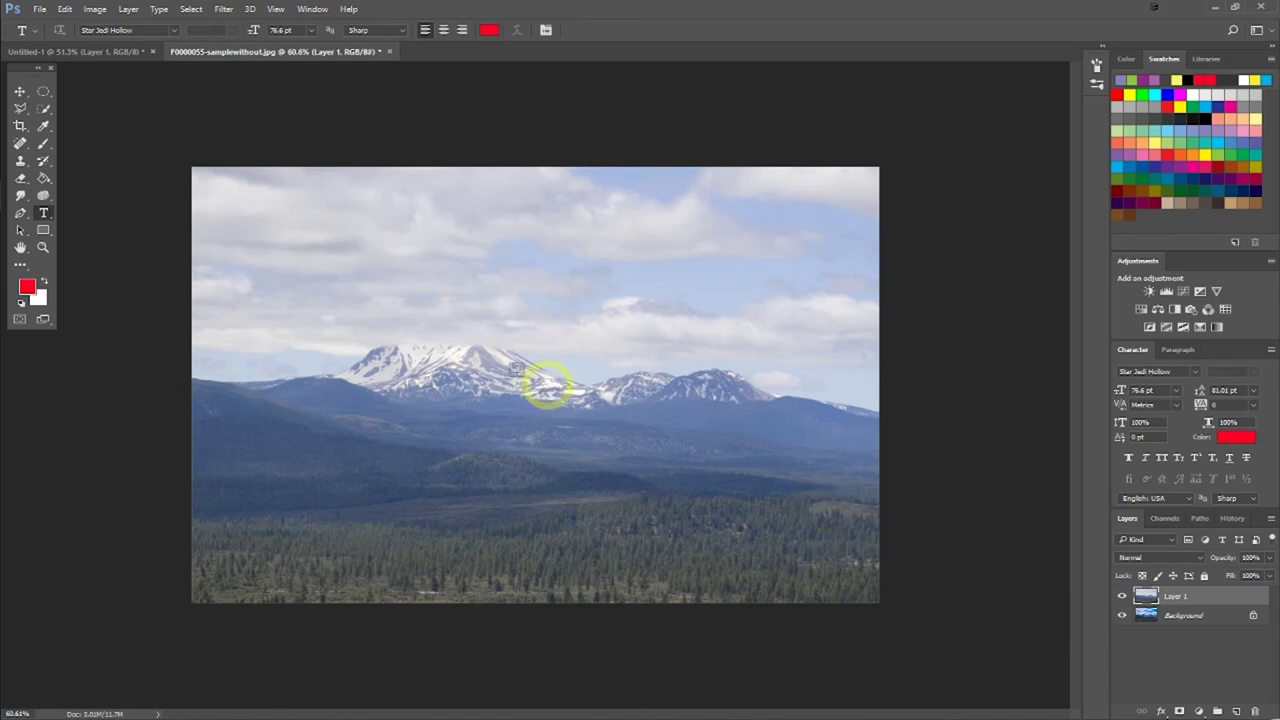
{"action": "left_click", "coordinate": [226, 10]}
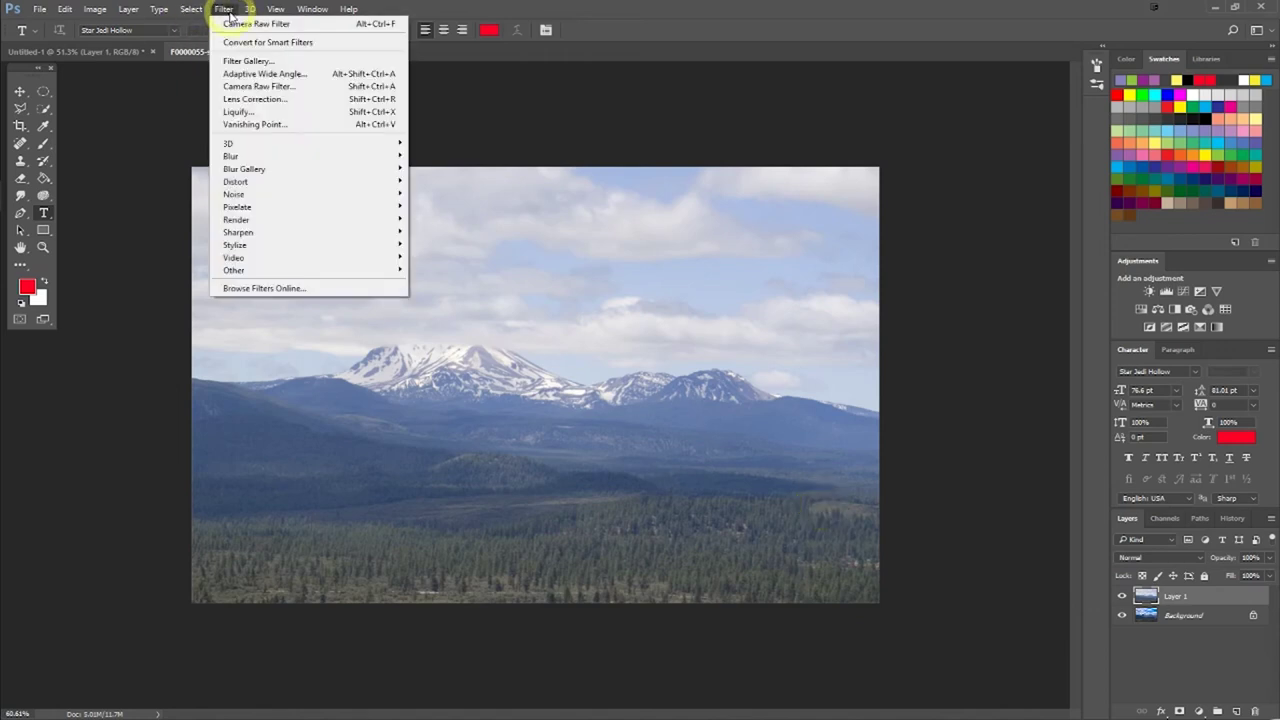
Open the Camera Raw Filter on the mountain photo, move its window right, and dismiss the trial notice
{"action": "left_click", "coordinate": [315, 94]}
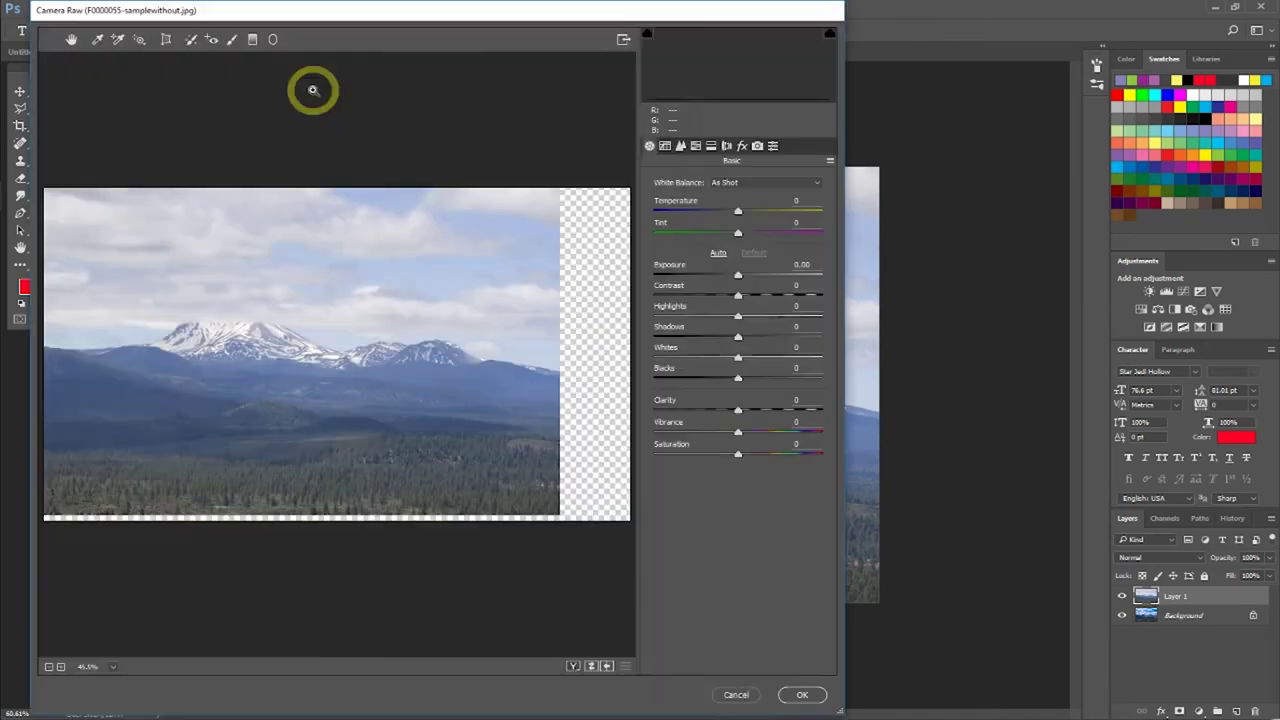
{"action": "mouse_move", "coordinate": [363, 9]}
{"action": "left_mouse_down"}
{"action": "mouse_move", "coordinate": [651, 97]}
{"action": "mouse_move", "coordinate": [810, 60]}
{"action": "mouse_move", "coordinate": [1006, 51]}
{"action": "mouse_move", "coordinate": [876, 49]}
{"action": "left_mouse_up"}
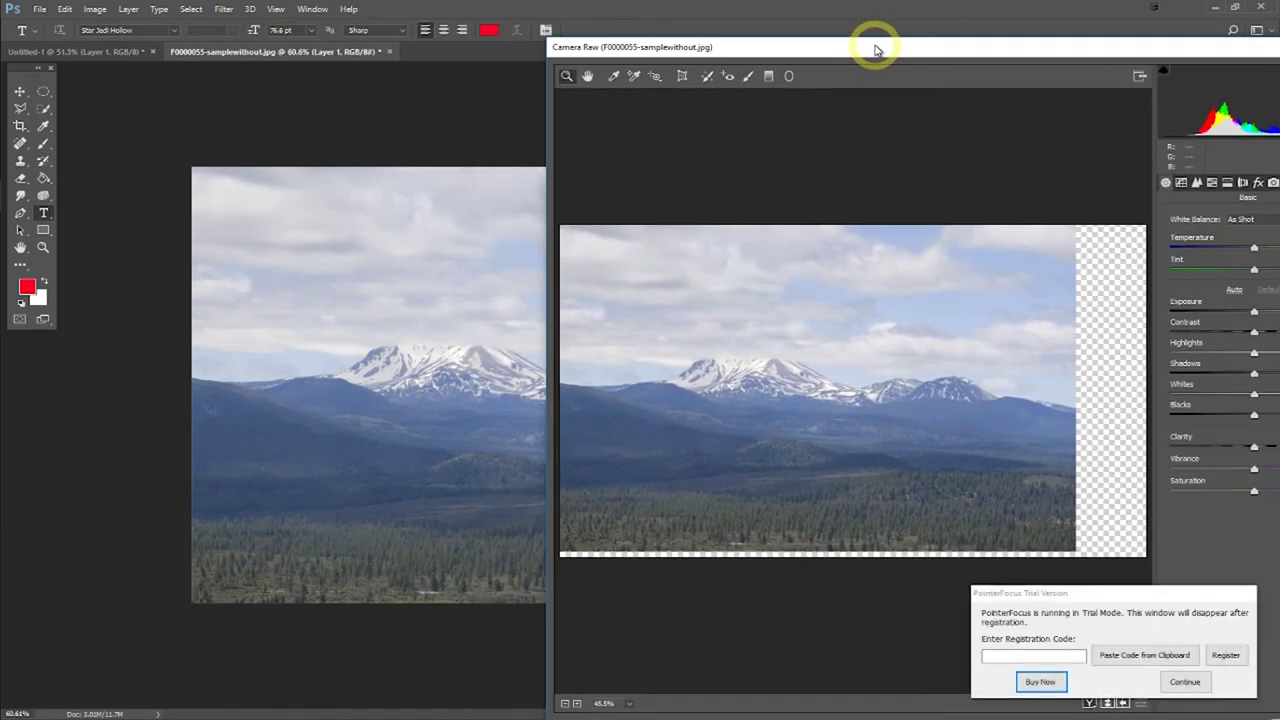
{"action": "left_click", "coordinate": [1184, 681]}
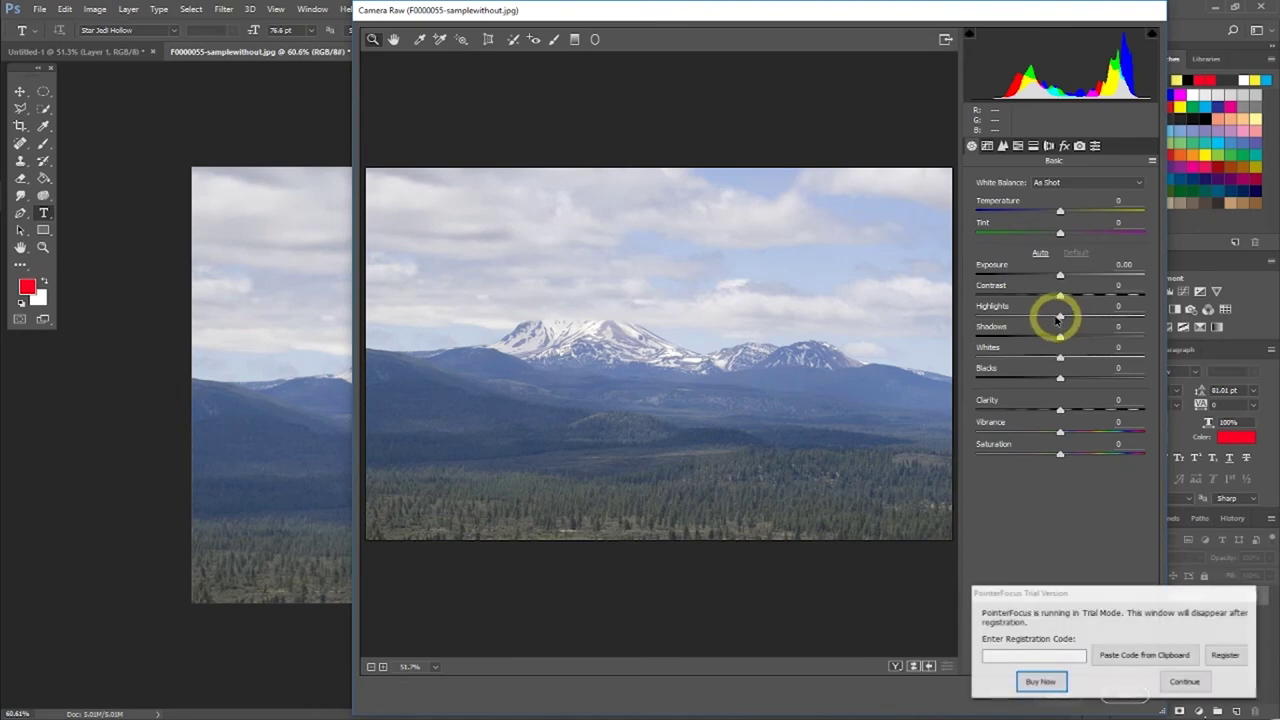
Lower Whites to -70 and Shadows below zero, then raise Contrast to +36
{"action": "left_click", "coordinate": [1180, 681]}
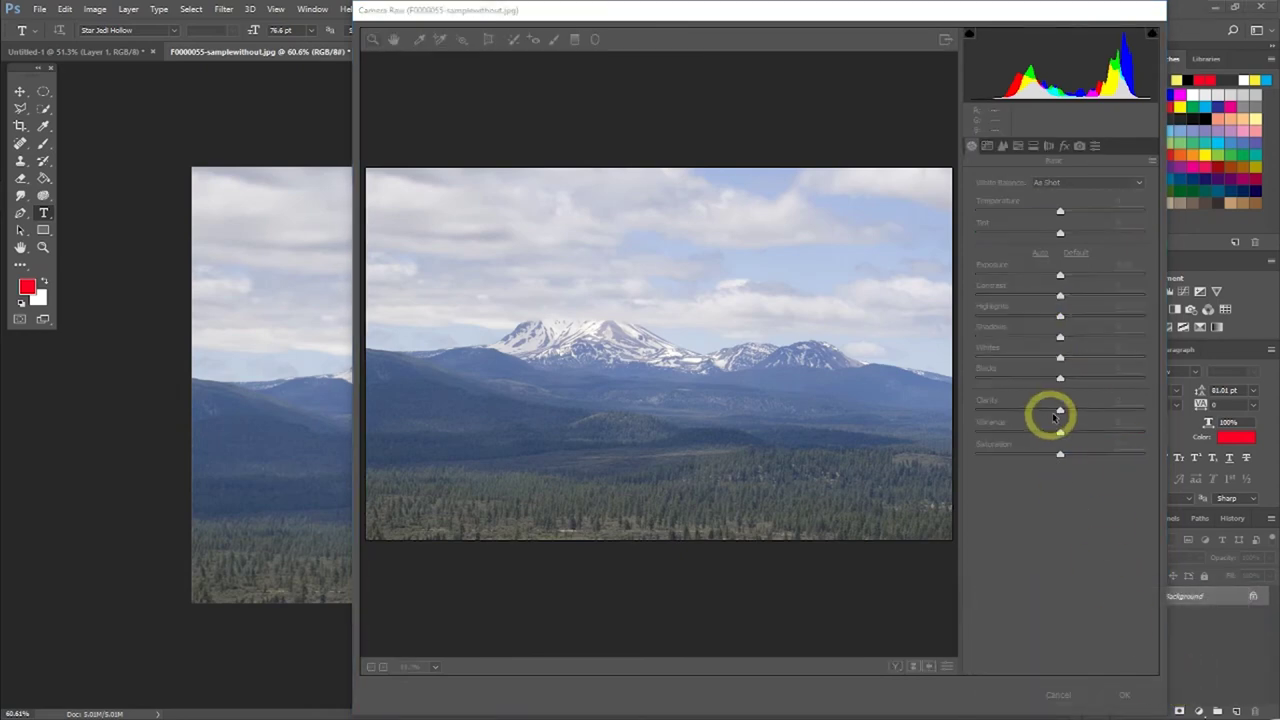
{"action": "left_click", "coordinate": [1078, 396]}
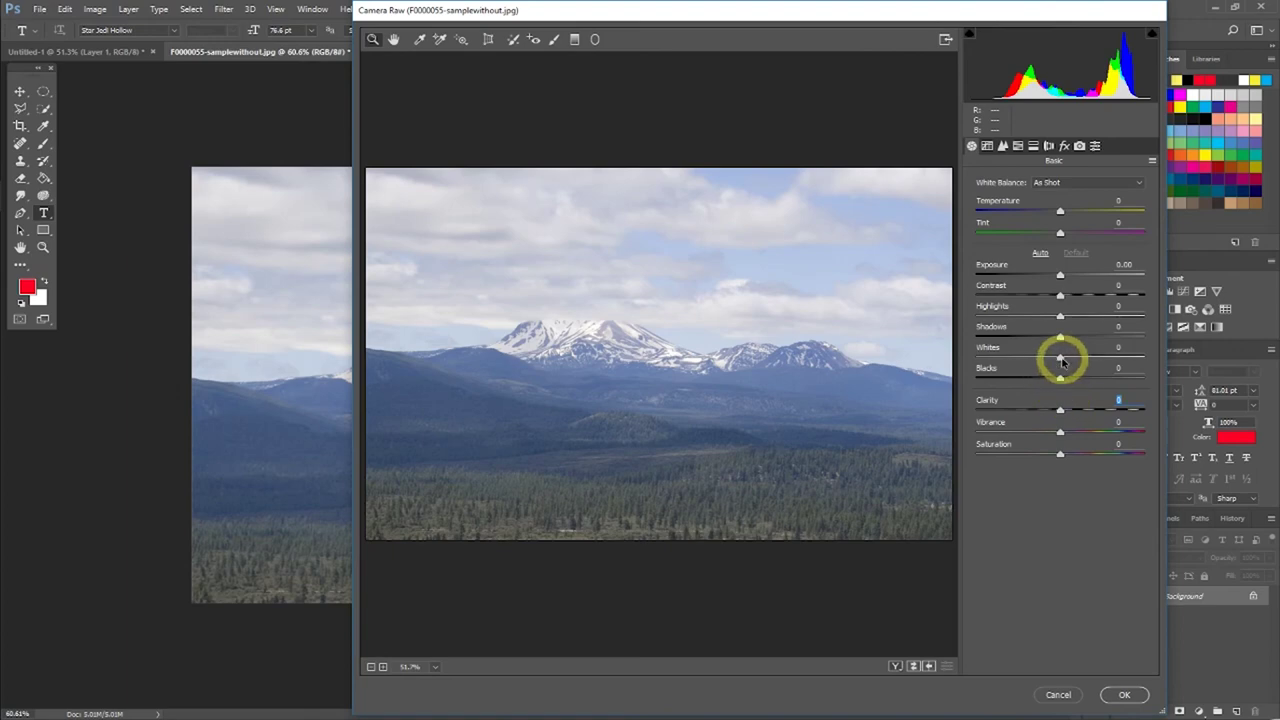
{"action": "mouse_move", "coordinate": [1061, 362]}
{"action": "left_mouse_down"}
{"action": "mouse_move", "coordinate": [995, 362]}
{"action": "mouse_move", "coordinate": [1049, 390]}
{"action": "mouse_move", "coordinate": [1031, 388]}
{"action": "left_mouse_up"}
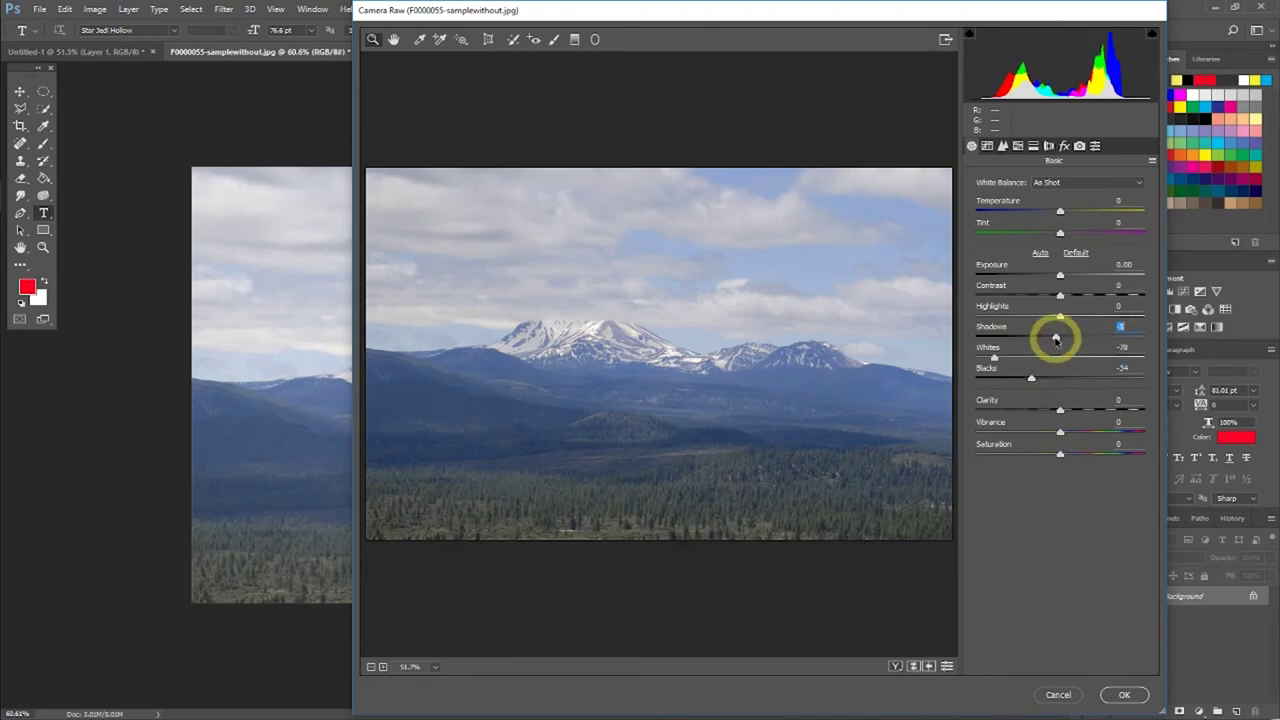
{"action": "mouse_move", "coordinate": [1060, 337]}
{"action": "left_mouse_down"}
{"action": "mouse_move", "coordinate": [1030, 341]}
{"action": "mouse_move", "coordinate": [1094, 317]}
{"action": "mouse_move", "coordinate": [1135, 333]}
{"action": "left_mouse_up"}
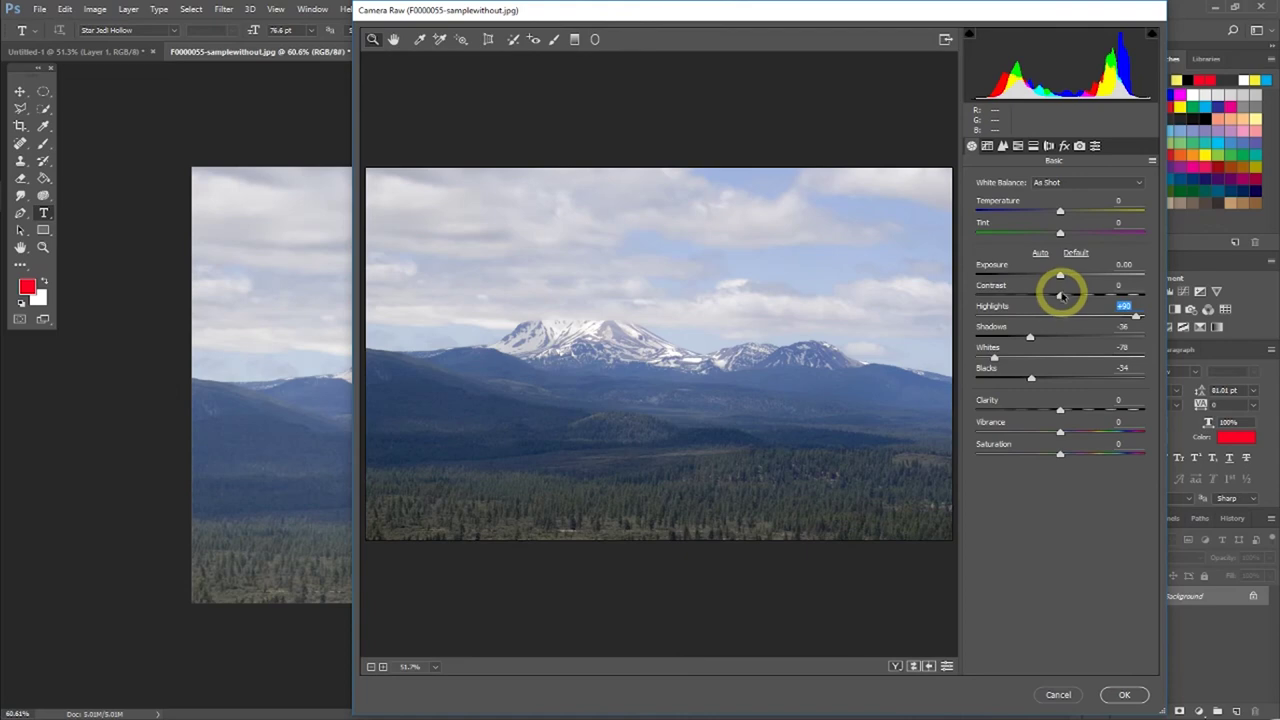
{"action": "left_click_drag", "start_coordinate": [1061, 296], "coordinate": [1091, 296]}
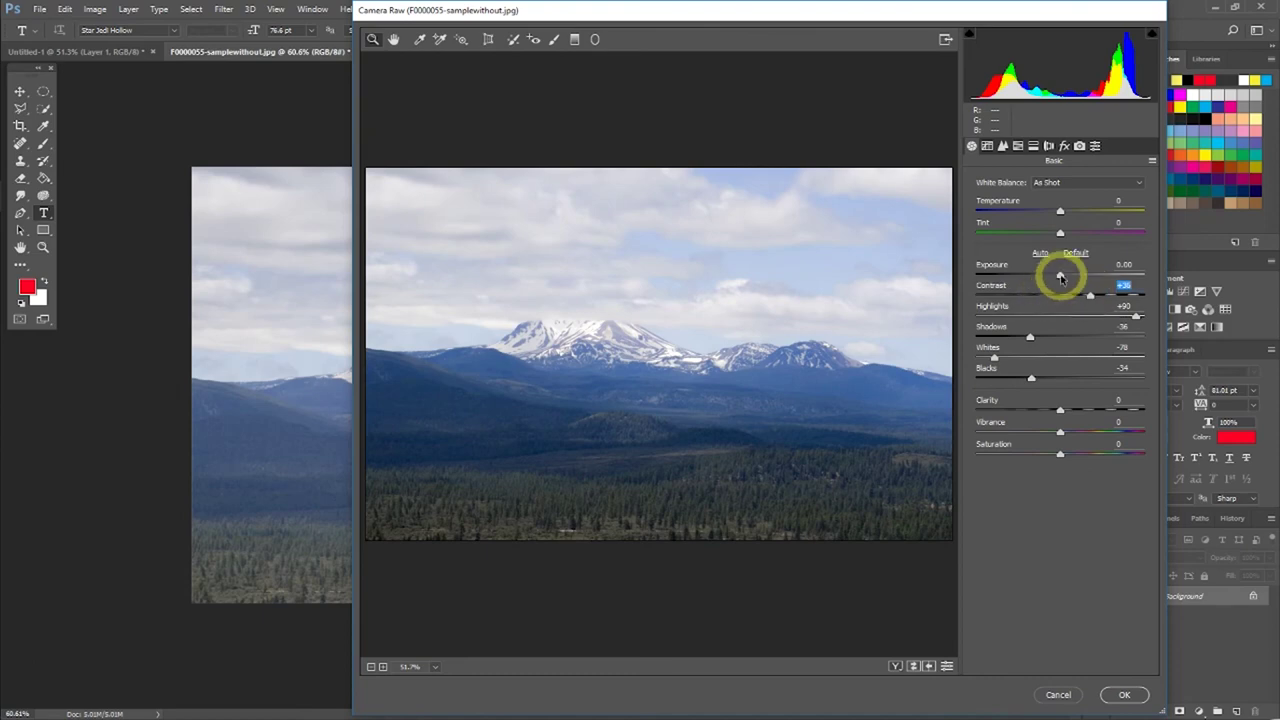
Set Exposure +0.35, Clarity +27, Saturation +28 and Vibrance +14
{"action": "left_click", "coordinate": [1061, 276]}
{"action": "mouse_move", "coordinate": [1060, 274]}
{"action": "left_mouse_down"}
{"action": "mouse_move", "coordinate": [1046, 274]}
{"action": "mouse_move", "coordinate": [1067, 281]}
{"action": "left_mouse_up"}
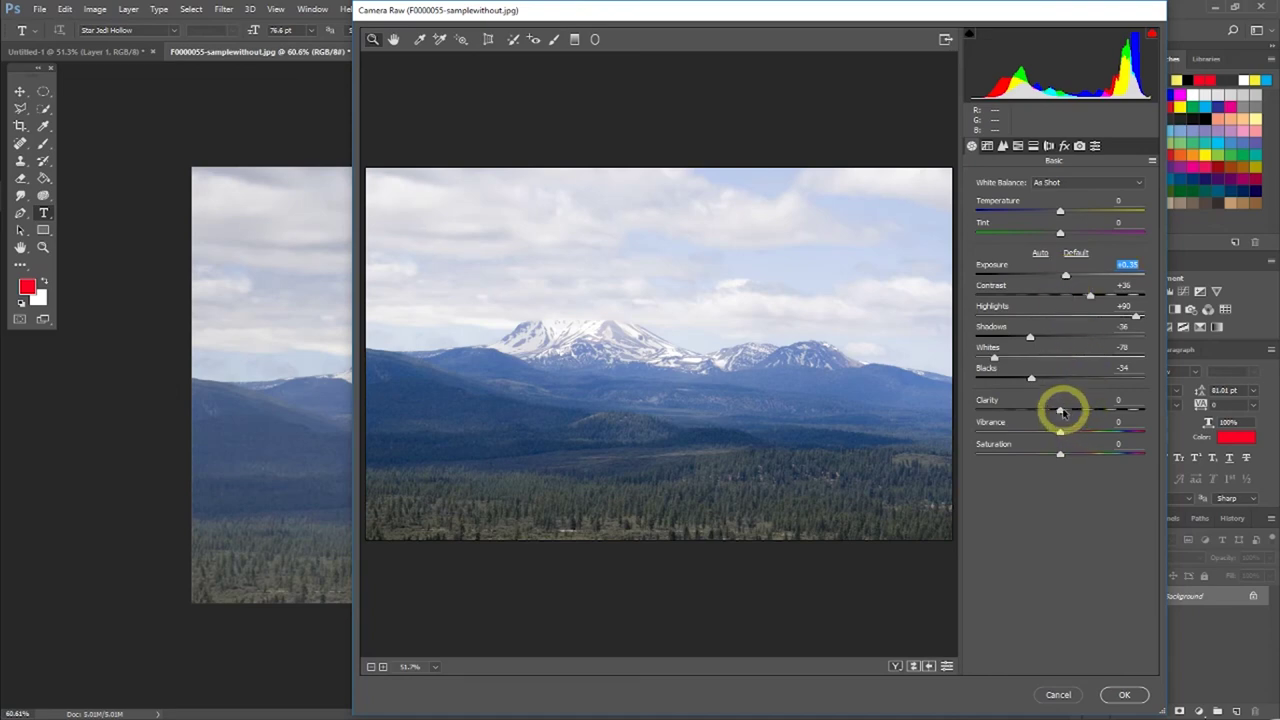
{"action": "mouse_move", "coordinate": [1062, 412]}
{"action": "left_mouse_down"}
{"action": "mouse_move", "coordinate": [1100, 410]}
{"action": "mouse_move", "coordinate": [1043, 416]}
{"action": "mouse_move", "coordinate": [1116, 418]}
{"action": "mouse_move", "coordinate": [1060, 410]}
{"action": "mouse_move", "coordinate": [997, 423]}
{"action": "mouse_move", "coordinate": [1060, 430]}
{"action": "left_mouse_up"}
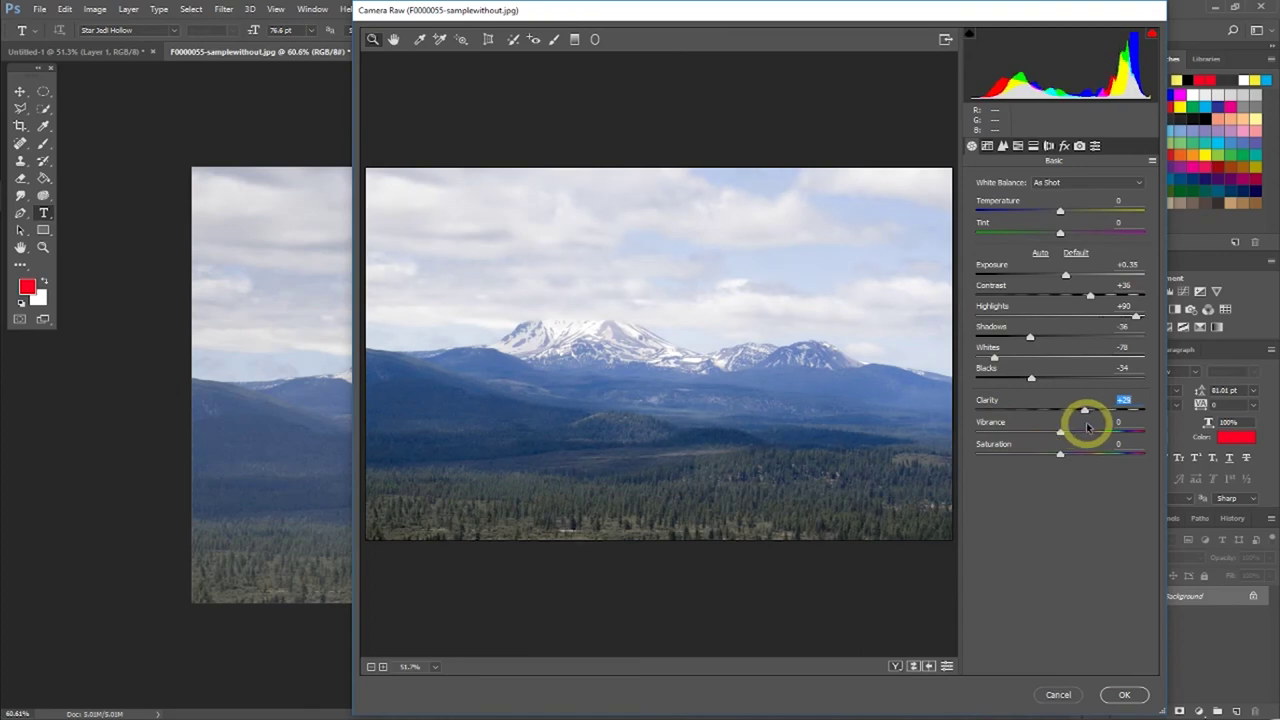
{"action": "mouse_move", "coordinate": [1070, 426]}
{"action": "left_mouse_down"}
{"action": "mouse_move", "coordinate": [1033, 426]}
{"action": "mouse_move", "coordinate": [1148, 420]}
{"action": "mouse_move", "coordinate": [1045, 425]}
{"action": "mouse_move", "coordinate": [1084, 423]}
{"action": "left_mouse_up"}
{"action": "left_click", "coordinate": [1183, 681]}
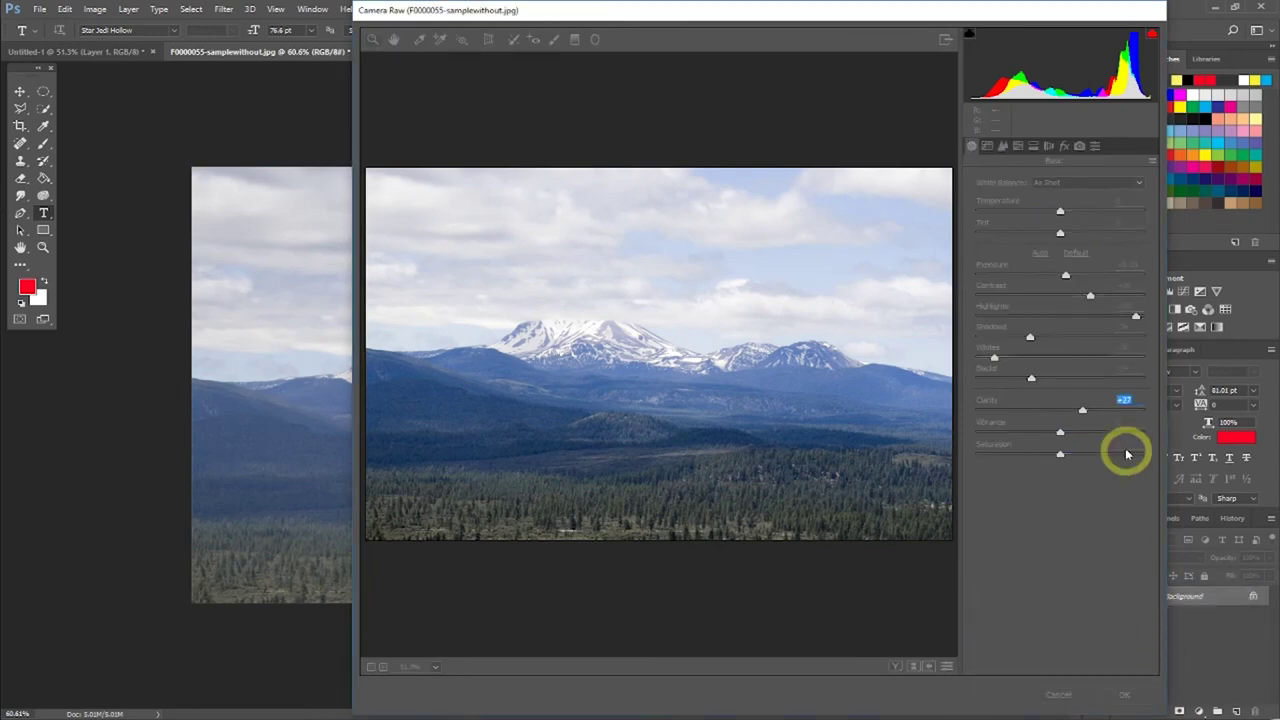
{"action": "left_click", "coordinate": [1118, 421]}
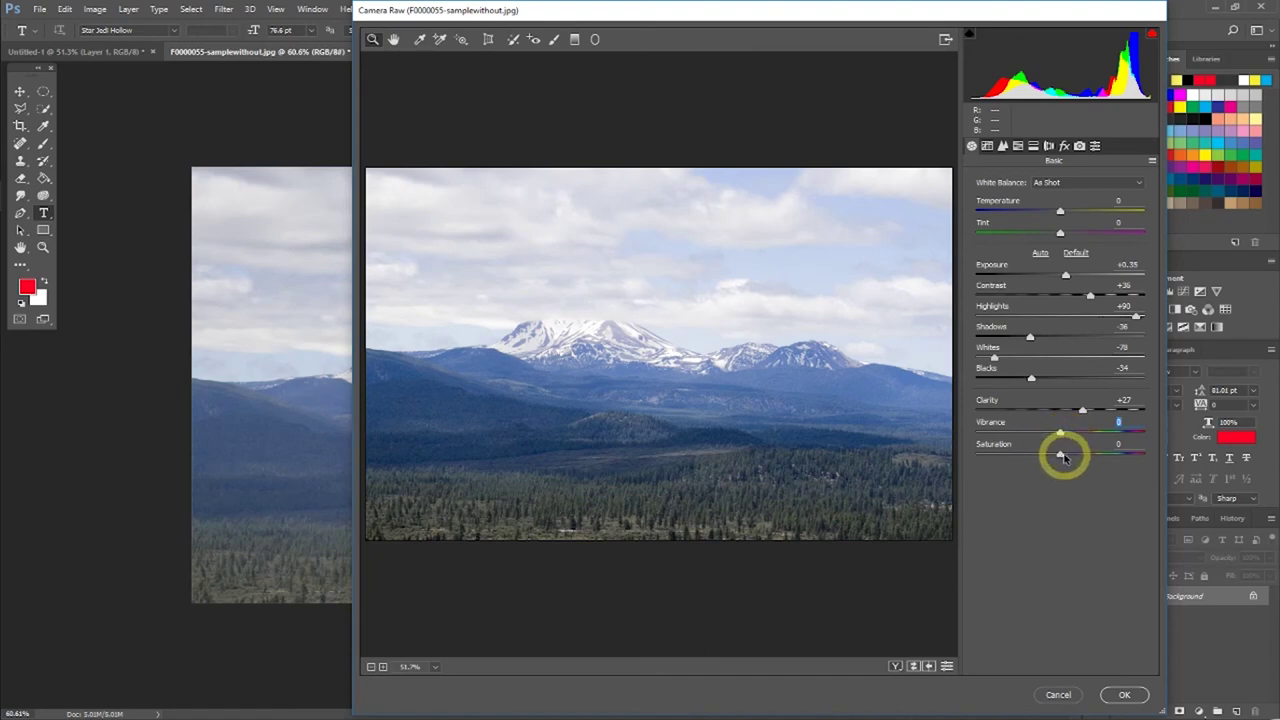
{"action": "left_click_drag", "start_coordinate": [1062, 456], "coordinate": [1088, 459]}
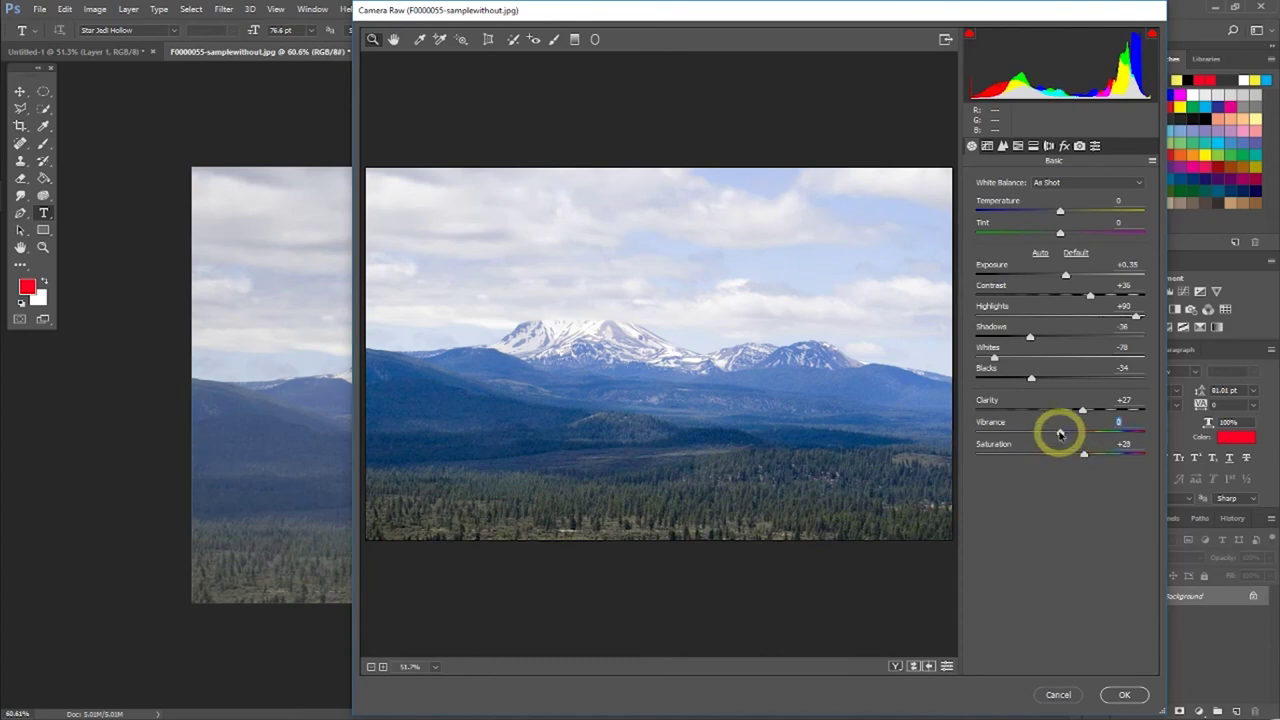
{"action": "left_click_drag", "start_coordinate": [1060, 432], "coordinate": [1072, 438]}
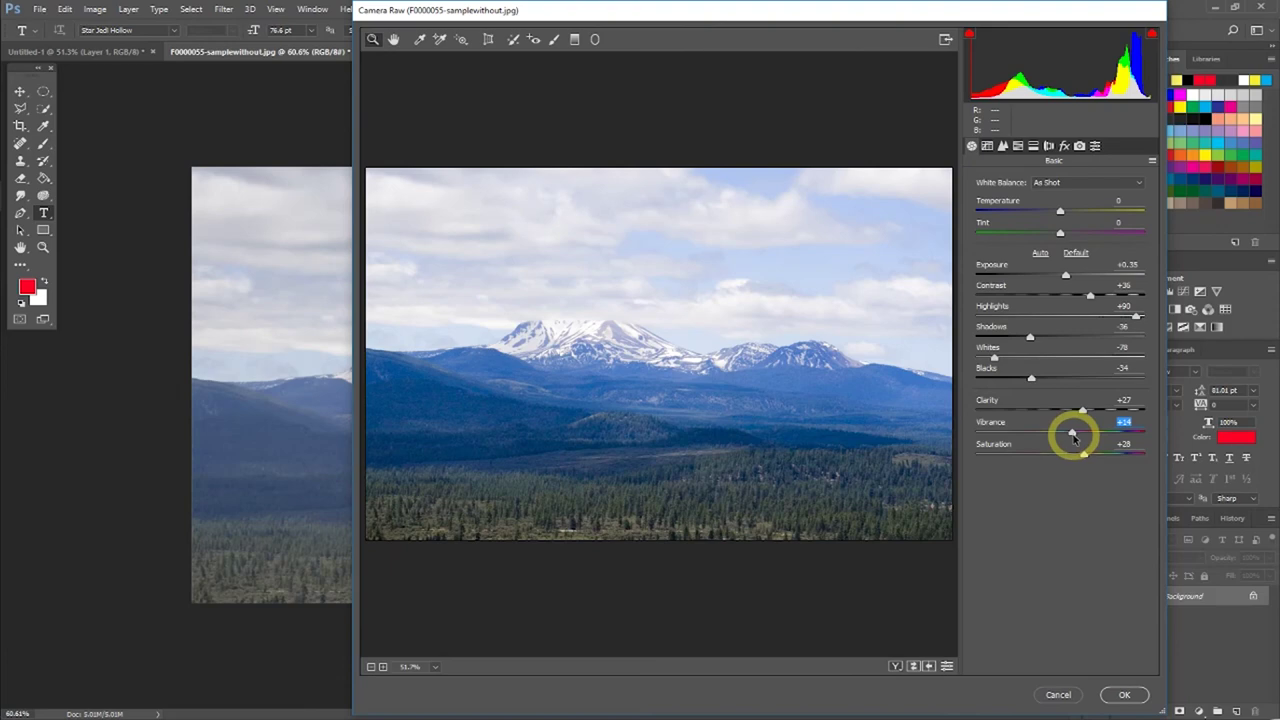
Set the Parametric Tone Curve to Highlights +23, Lights -2, Darks -3 and Shadows +25
{"action": "left_click", "coordinate": [987, 146]}
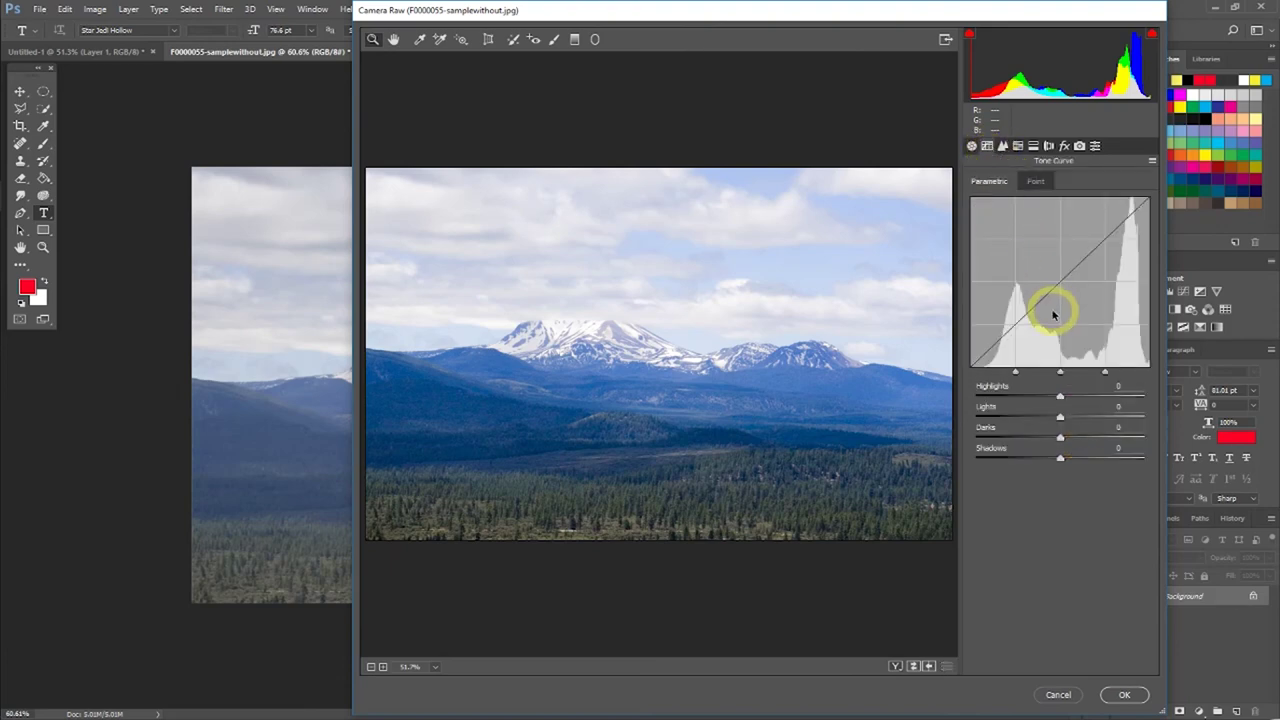
{"action": "left_click", "coordinate": [971, 146]}
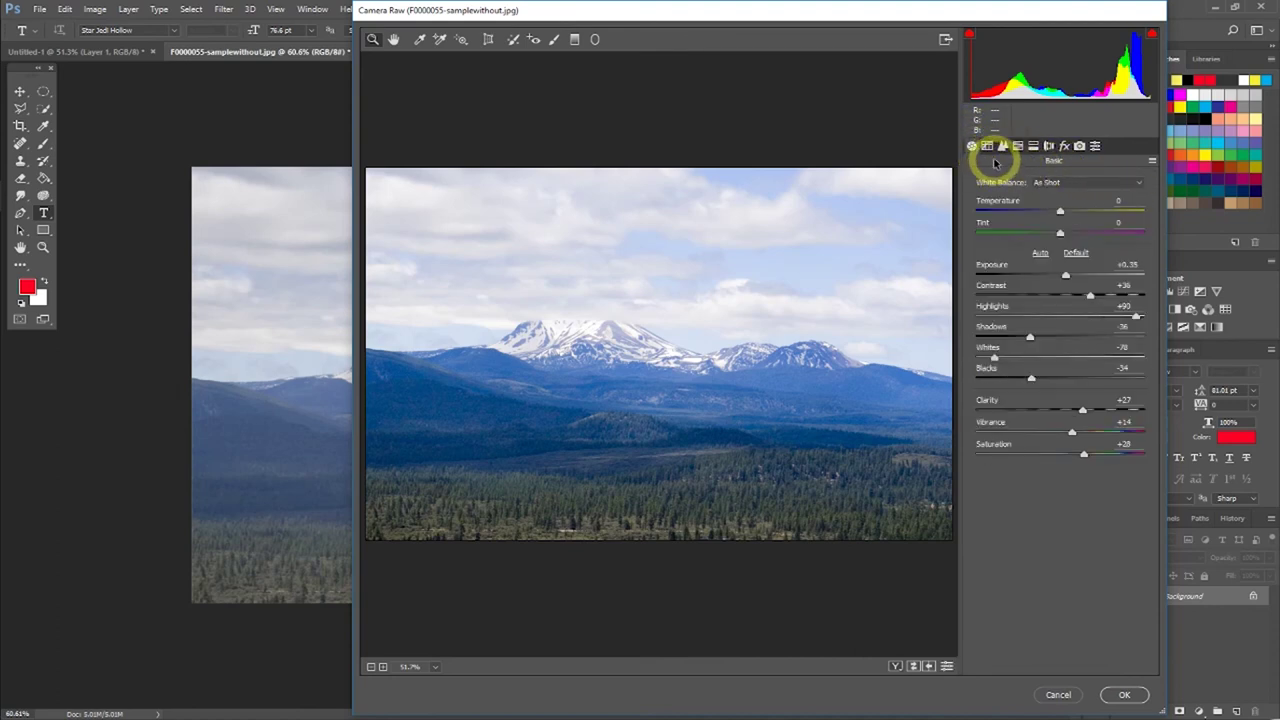
{"action": "left_click", "coordinate": [987, 147]}
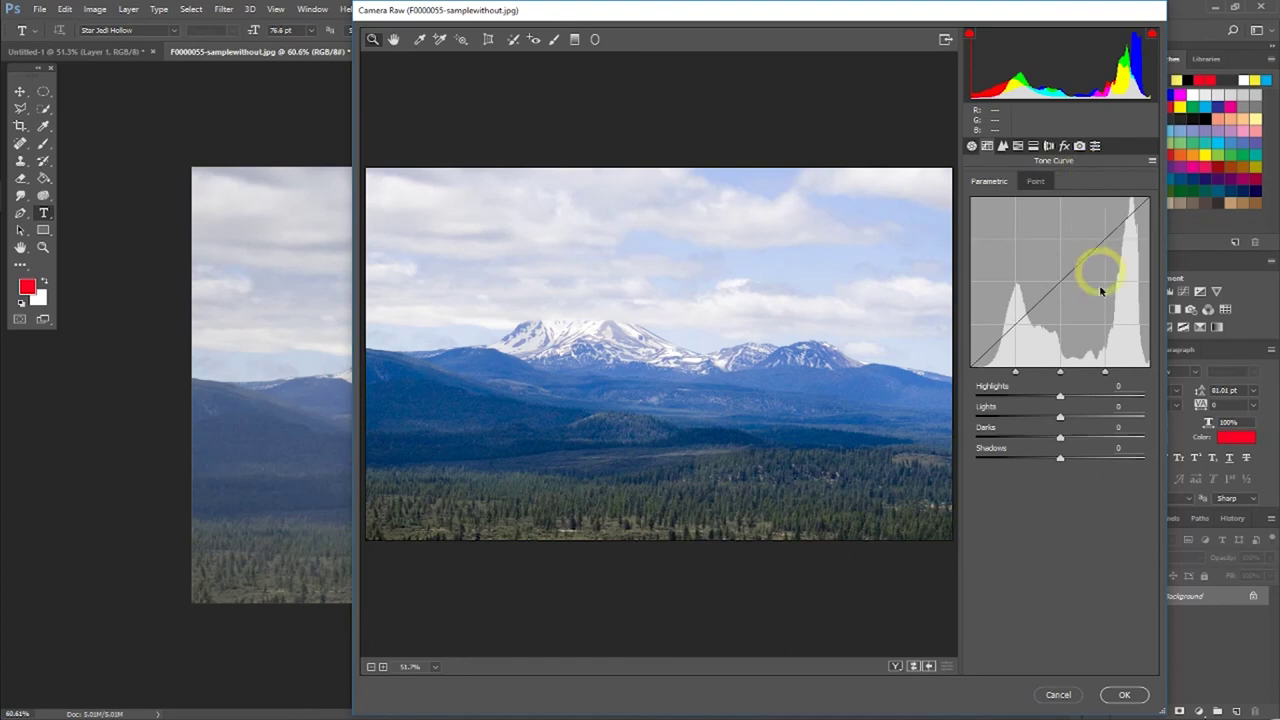
{"action": "mouse_move", "coordinate": [1062, 397]}
{"action": "left_mouse_down"}
{"action": "mouse_move", "coordinate": [1079, 396]}
{"action": "mouse_move", "coordinate": [1058, 440]}
{"action": "mouse_move", "coordinate": [1078, 463]}
{"action": "left_mouse_up"}
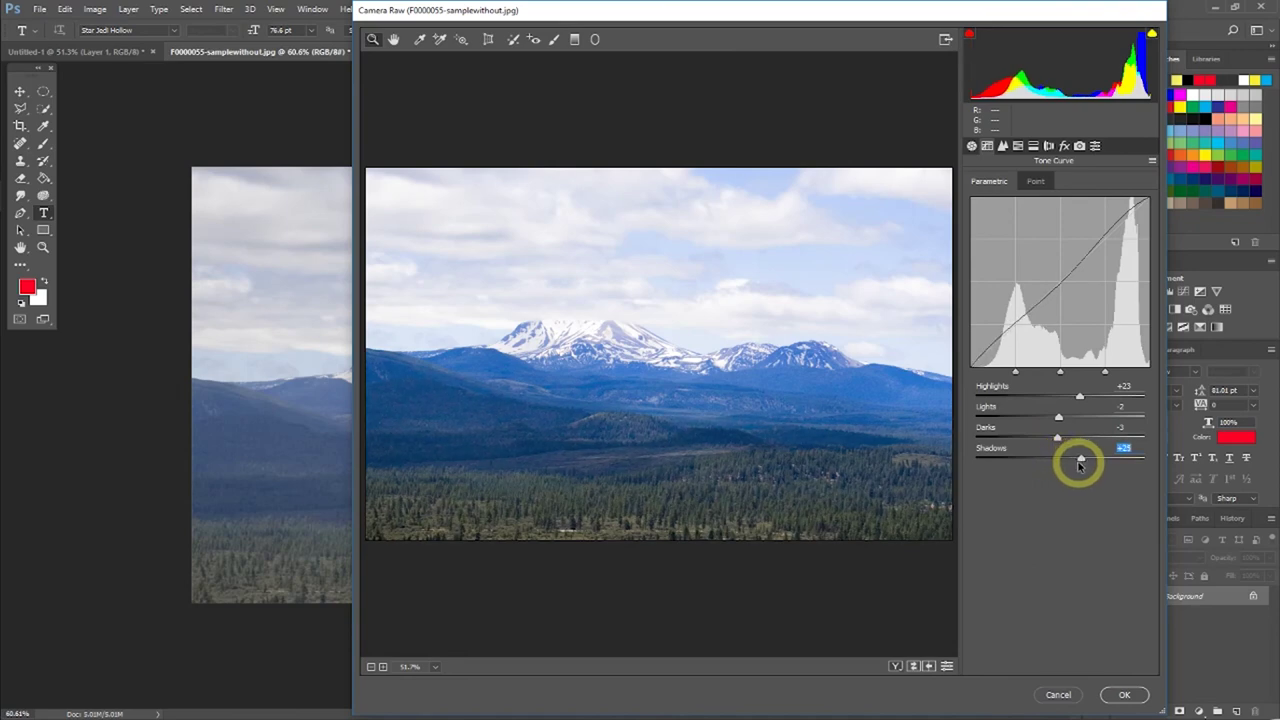
{"action": "left_click", "coordinate": [1005, 146]}
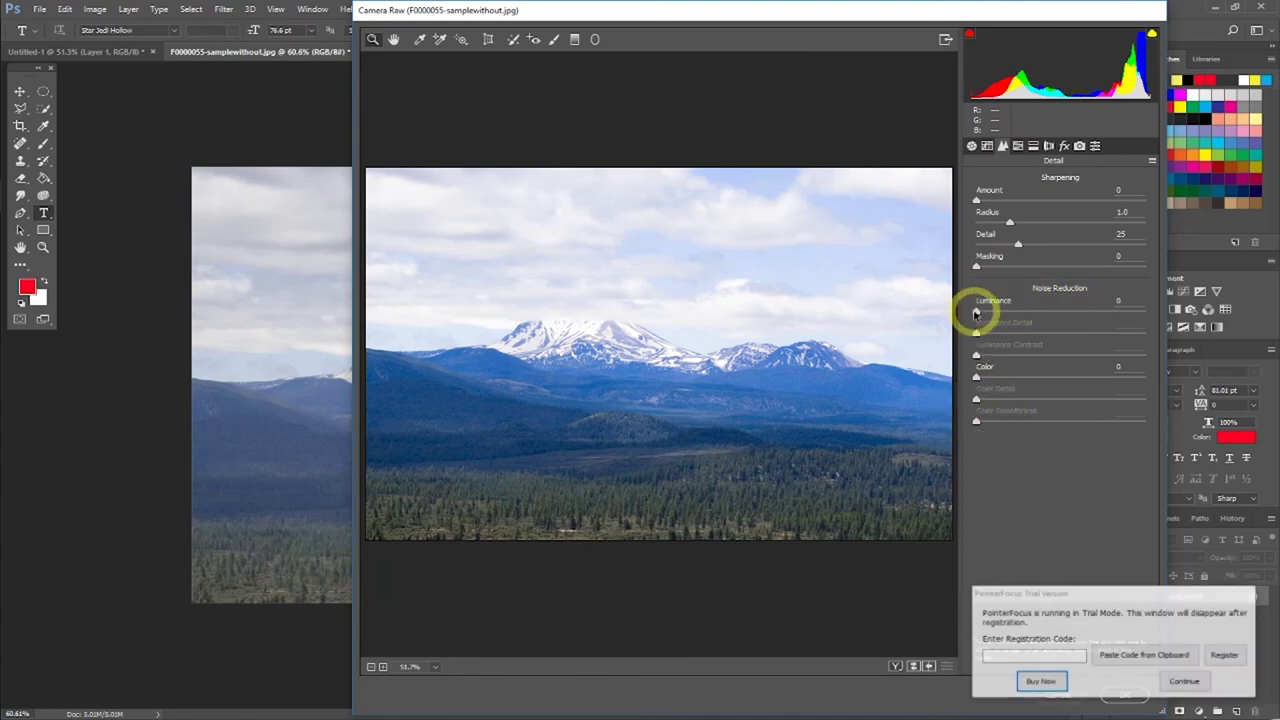
Set Luminance noise reduction to 15 with Luminance Detail 10
{"action": "left_click_drag", "start_coordinate": [980, 303], "coordinate": [1040, 334]}
{"action": "left_click", "coordinate": [1186, 683]}
{"action": "left_click", "coordinate": [1186, 683]}
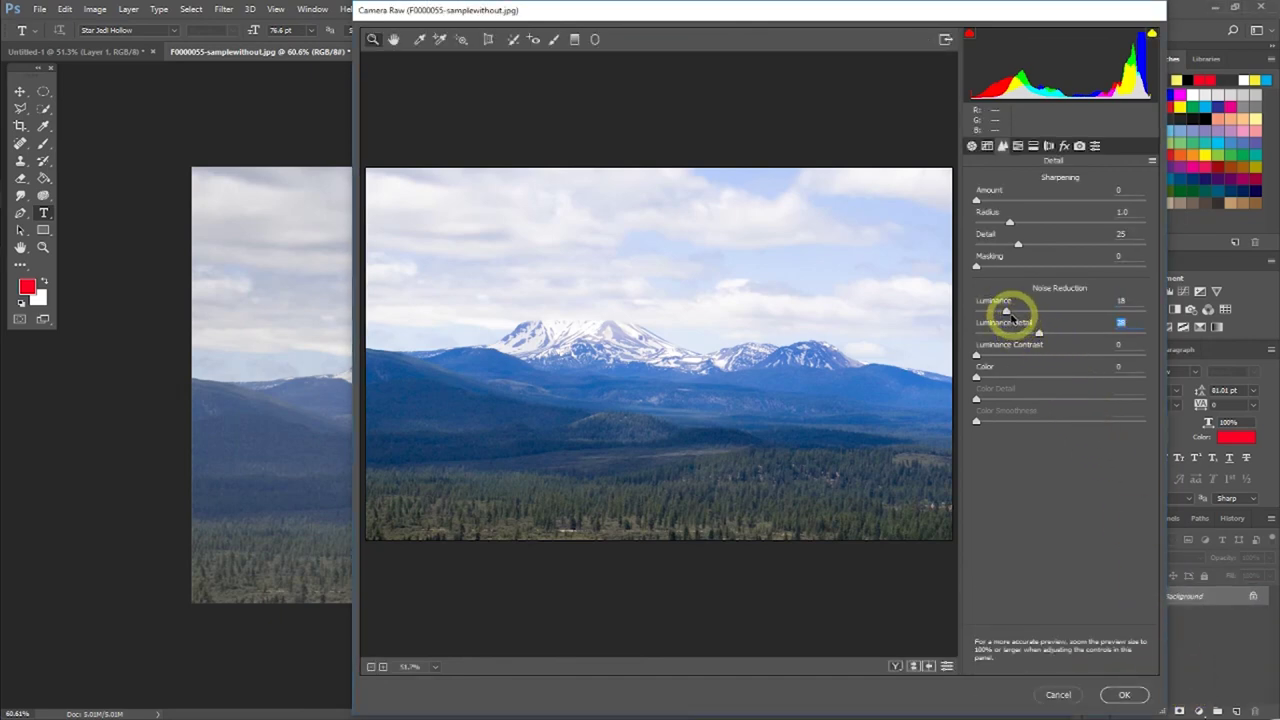
{"action": "mouse_move", "coordinate": [1006, 312]}
{"action": "left_mouse_down"}
{"action": "mouse_move", "coordinate": [1077, 320]}
{"action": "mouse_move", "coordinate": [968, 340]}
{"action": "mouse_move", "coordinate": [995, 342]}
{"action": "left_mouse_up"}
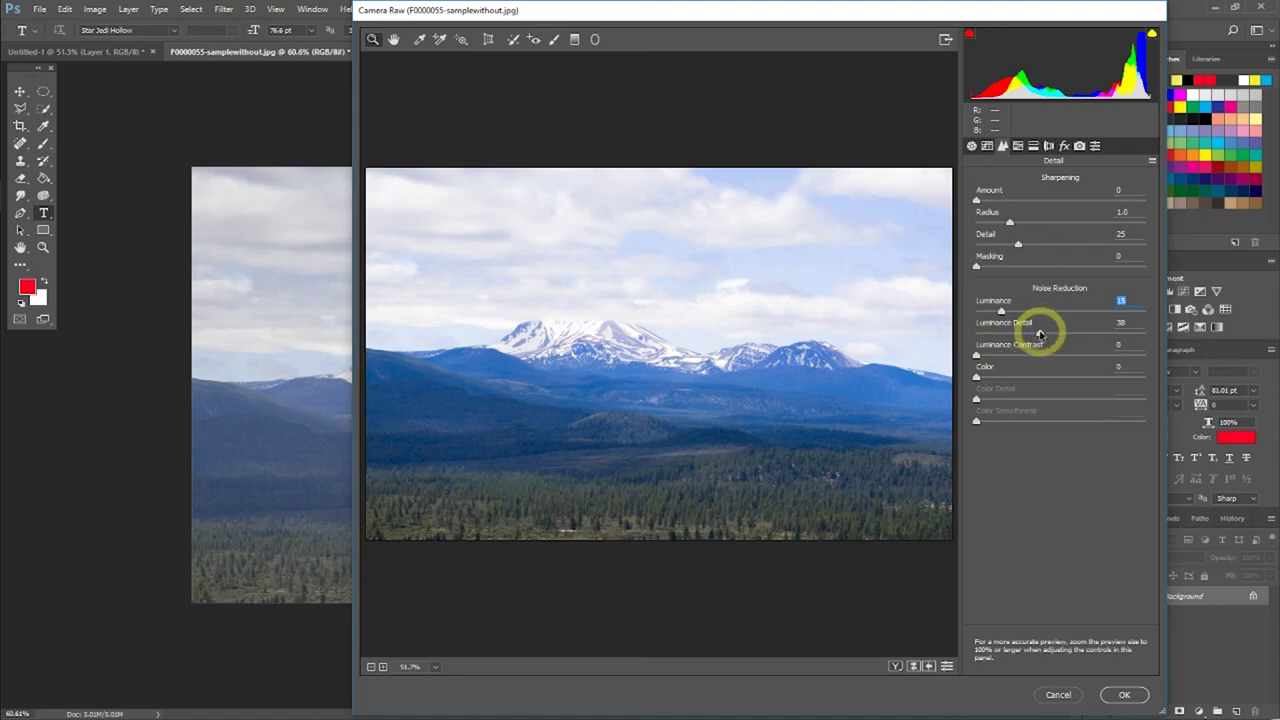
{"action": "left_click_drag", "start_coordinate": [1040, 334], "coordinate": [995, 348]}
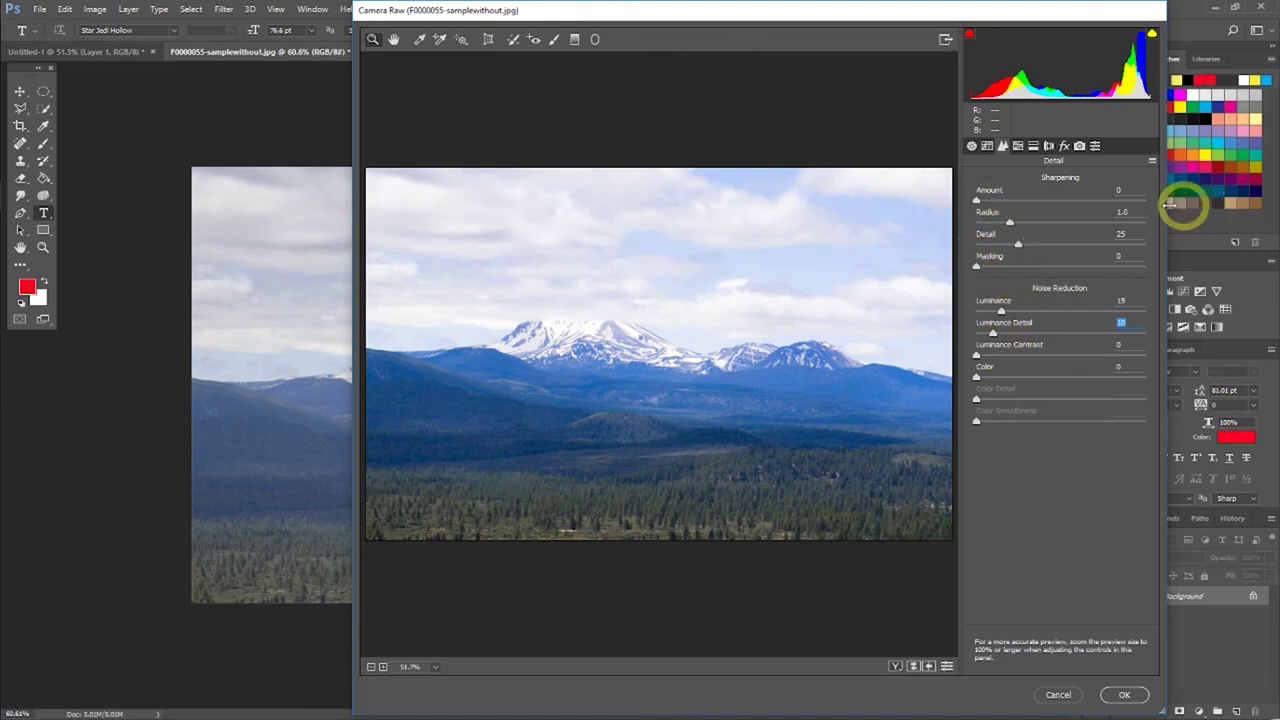
{"action": "left_click", "coordinate": [1019, 147]}
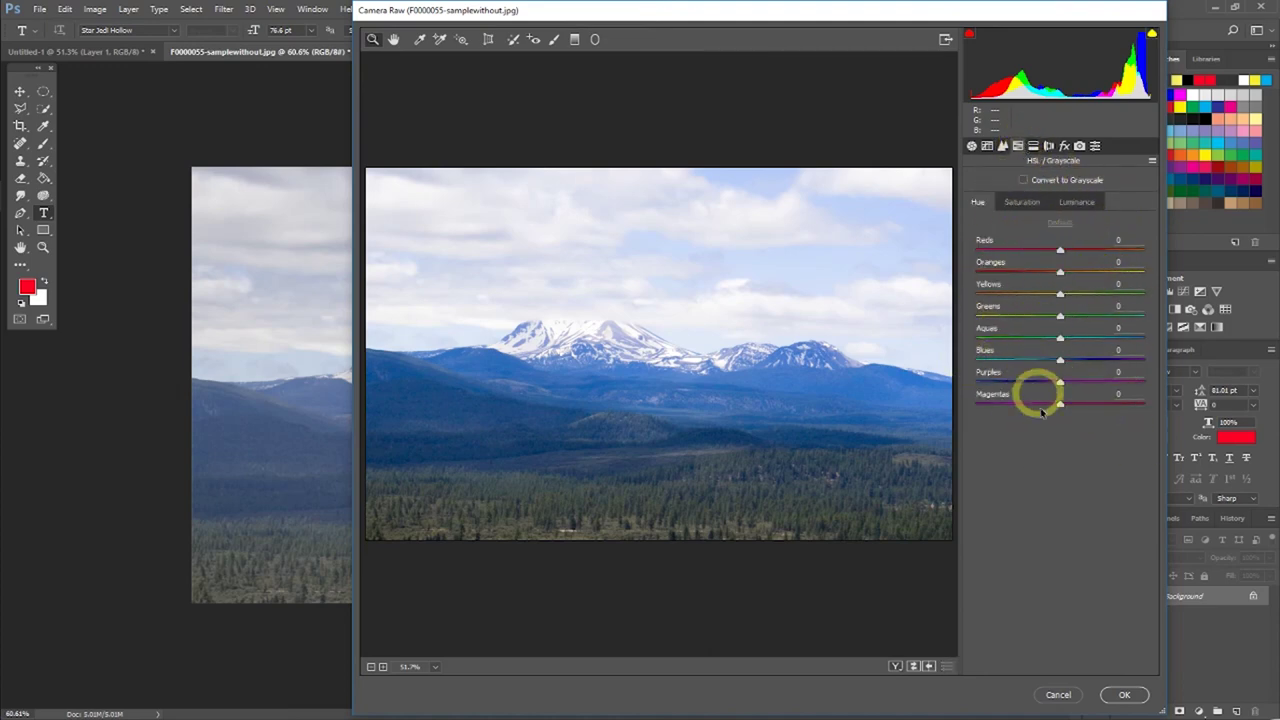
Browse the Split Toning, Lens Corrections, Presets, Calibration and Effects tabs, then pick the Graduated Filter
{"action": "left_click", "coordinate": [1032, 147]}
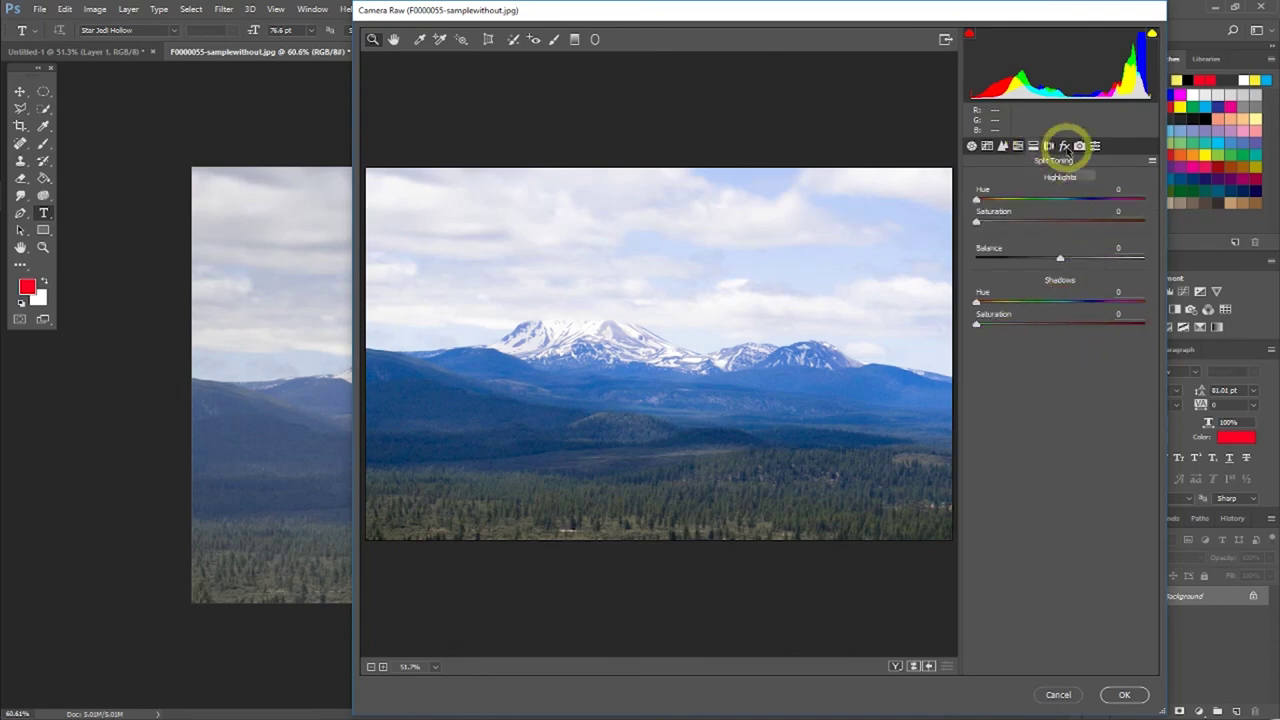
{"action": "left_click", "coordinate": [1050, 147]}
{"action": "left_click", "coordinate": [1095, 147]}
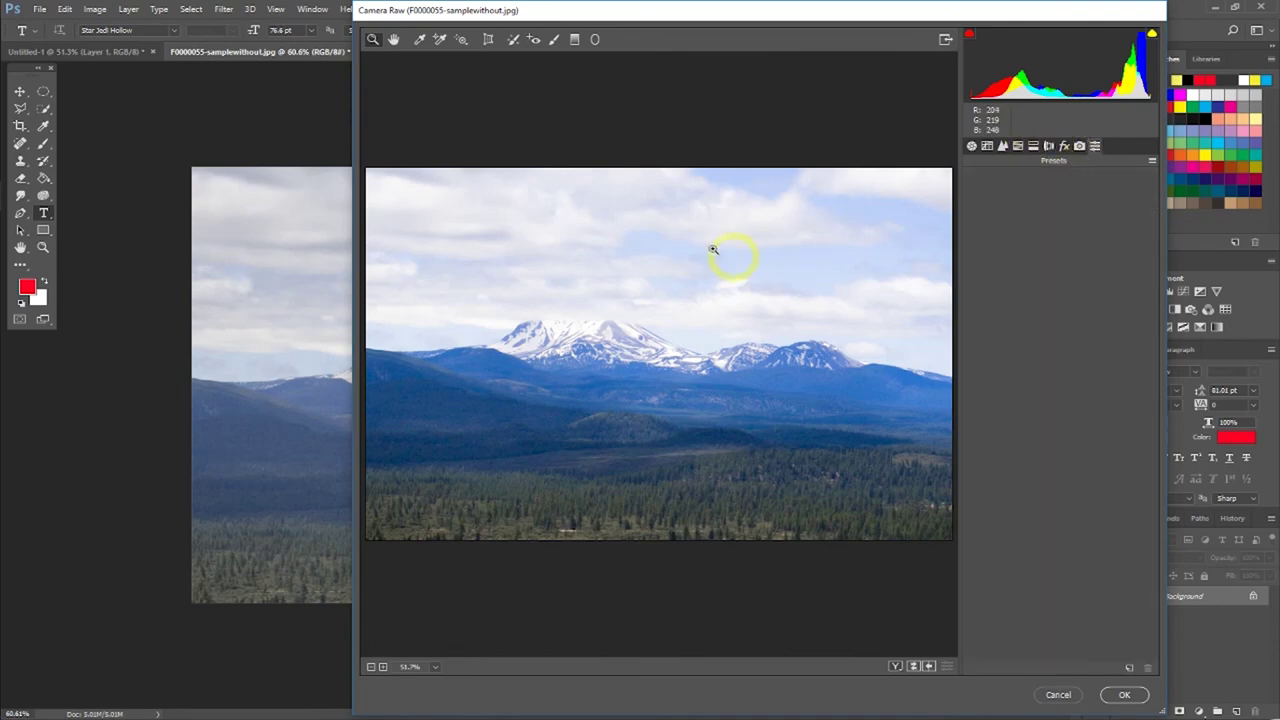
{"action": "left_click", "coordinate": [1079, 146]}
{"action": "left_click", "coordinate": [1064, 146]}
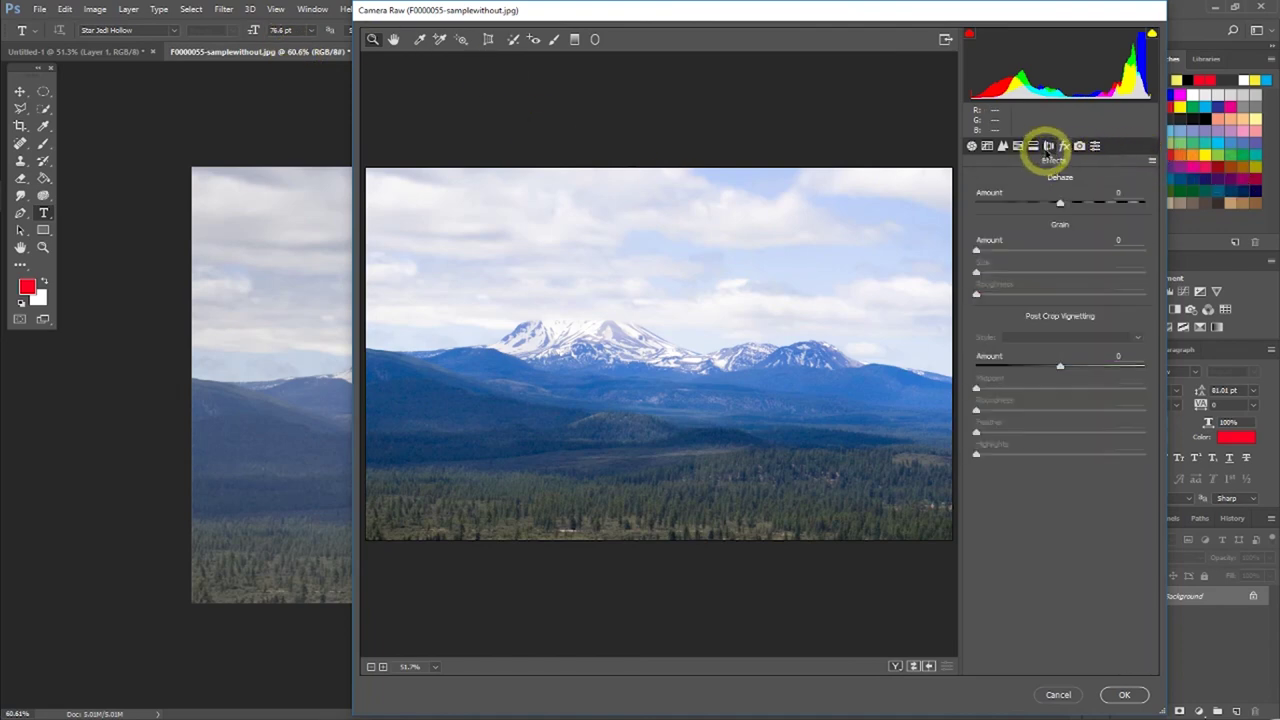
{"action": "left_click", "coordinate": [1048, 147]}
{"action": "left_click", "coordinate": [1033, 147]}
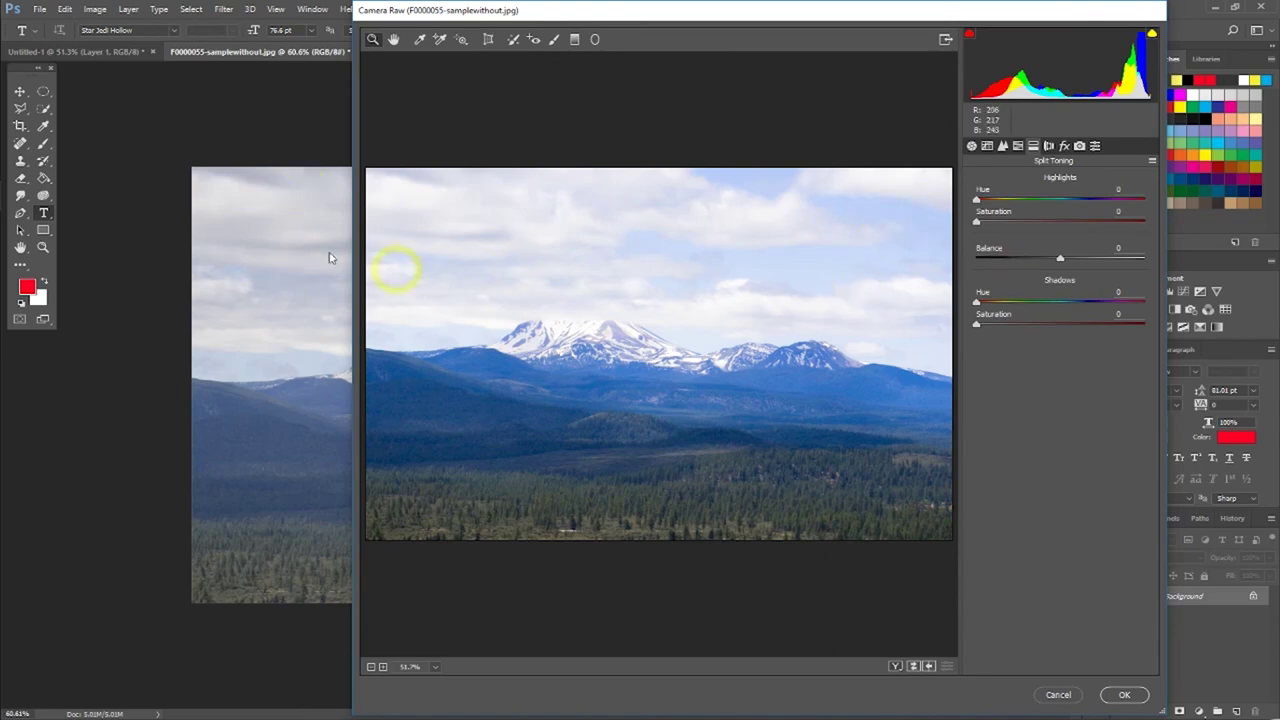
{"action": "left_click", "coordinate": [576, 40]}
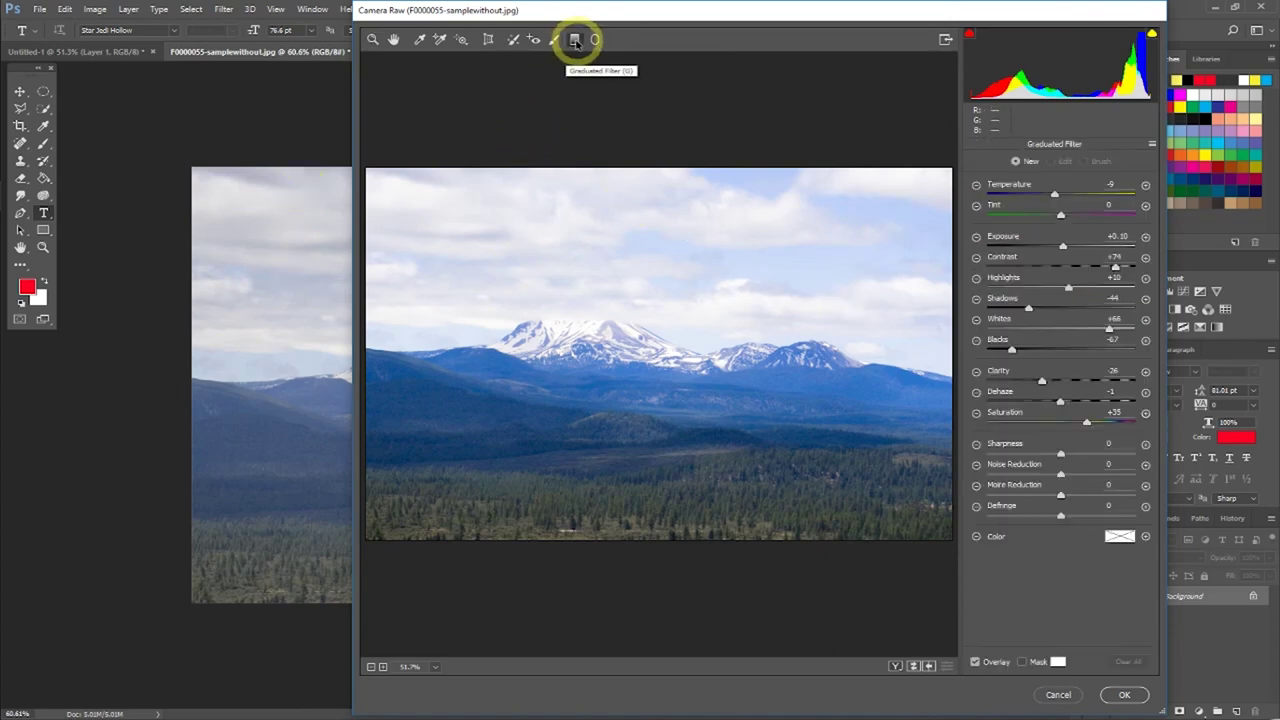
Draw a graduated filter from above the sky to the peaks with Temperature -60 and Exposure -1.15
{"action": "left_click_drag", "start_coordinate": [610, 134], "coordinate": [611, 344]}
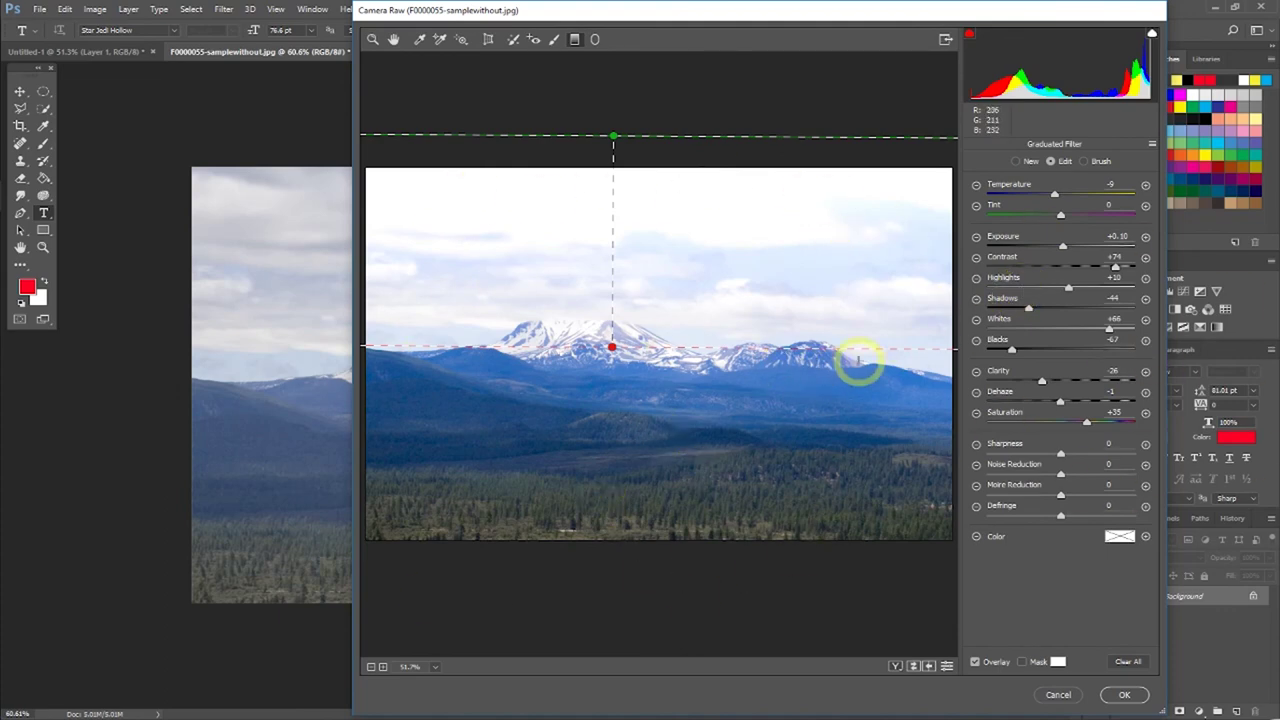
{"action": "left_click_drag", "start_coordinate": [1055, 196], "coordinate": [1016, 206]}
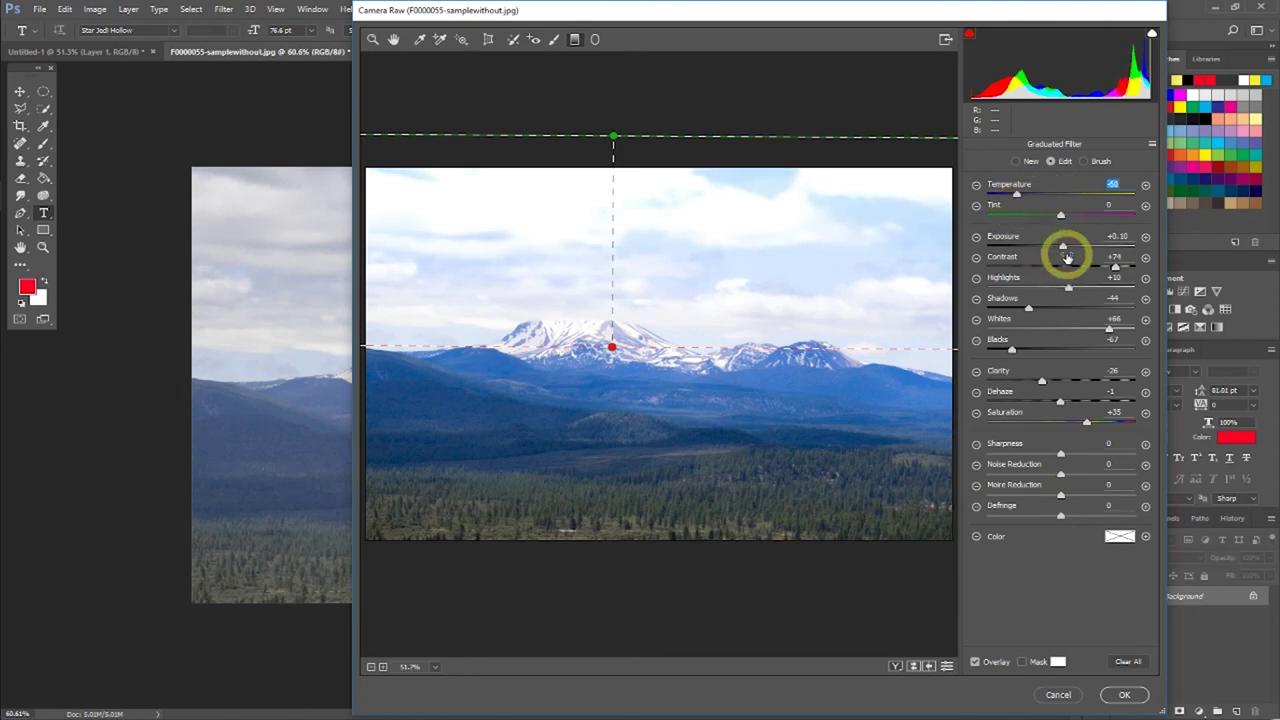
{"action": "mouse_move", "coordinate": [1066, 252]}
{"action": "left_mouse_down"}
{"action": "mouse_move", "coordinate": [1034, 249]}
{"action": "mouse_move", "coordinate": [1047, 289]}
{"action": "left_mouse_up"}
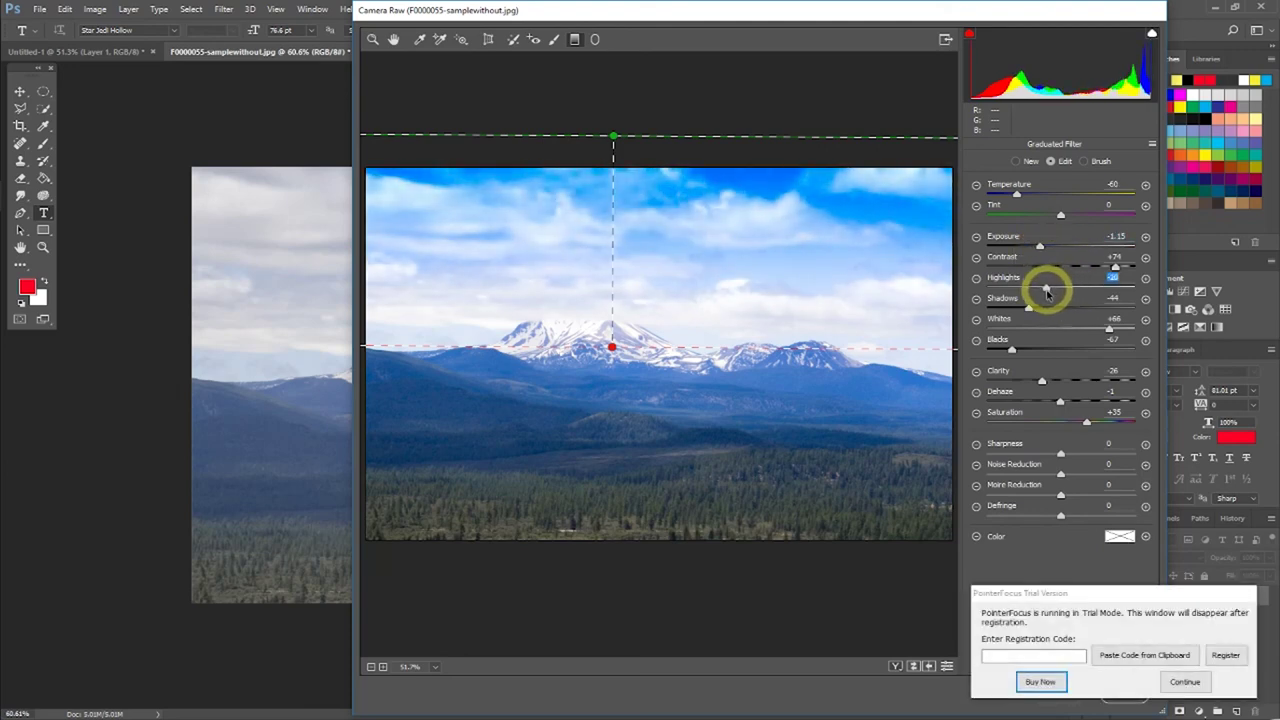
{"action": "left_click", "coordinate": [1200, 684]}
Give the graduated filter Blacks -55, Clarity -46 and Noise Reduction +30
{"action": "left_click_drag", "start_coordinate": [1008, 350], "coordinate": [1020, 353]}
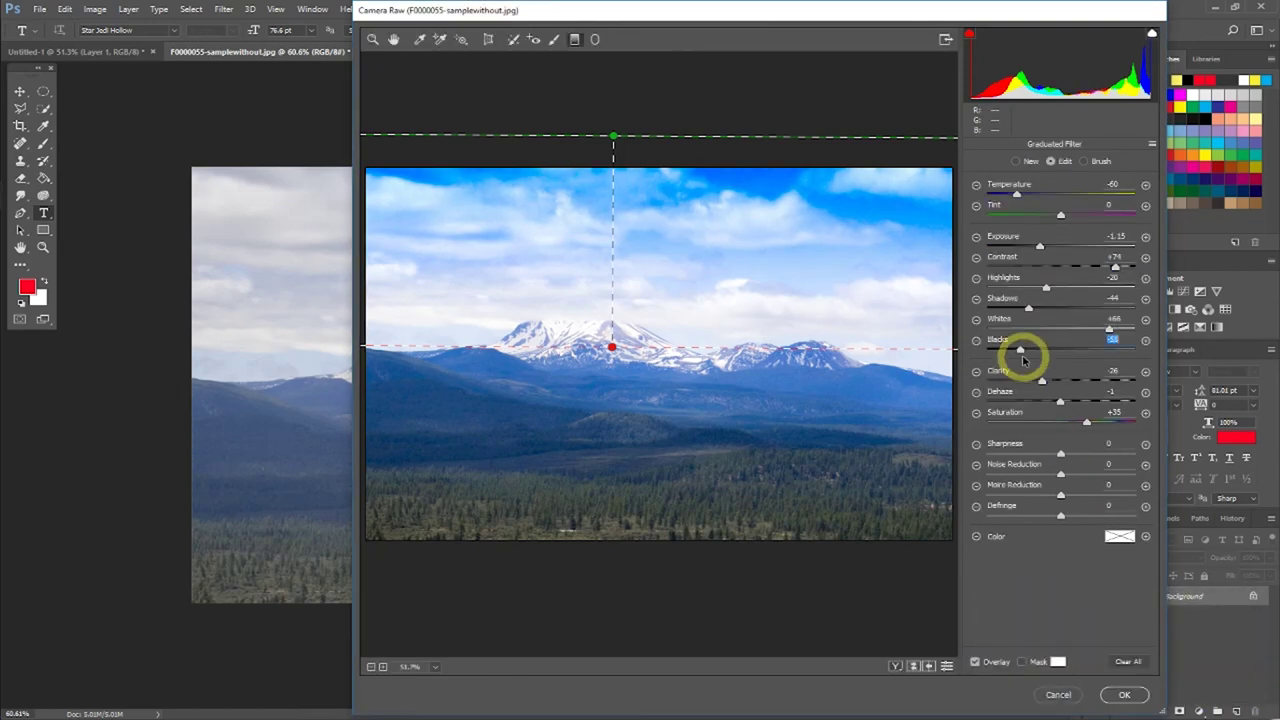
{"action": "mouse_move", "coordinate": [1110, 329]}
{"action": "left_mouse_down"}
{"action": "mouse_move", "coordinate": [1049, 329]}
{"action": "mouse_move", "coordinate": [1037, 308]}
{"action": "mouse_move", "coordinate": [1067, 312]}
{"action": "mouse_move", "coordinate": [1049, 286]}
{"action": "left_mouse_up"}
{"action": "left_click", "coordinate": [1060, 400]}
{"action": "mouse_move", "coordinate": [1041, 381]}
{"action": "left_mouse_down"}
{"action": "mouse_move", "coordinate": [1027, 381]}
{"action": "mouse_move", "coordinate": [1053, 400]}
{"action": "left_mouse_up"}
{"action": "mouse_move", "coordinate": [1062, 466]}
{"action": "left_mouse_down"}
{"action": "mouse_move", "coordinate": [1097, 471]}
{"action": "mouse_move", "coordinate": [957, 491]}
{"action": "mouse_move", "coordinate": [1082, 479]}
{"action": "mouse_move", "coordinate": [1083, 495]}
{"action": "left_mouse_up"}
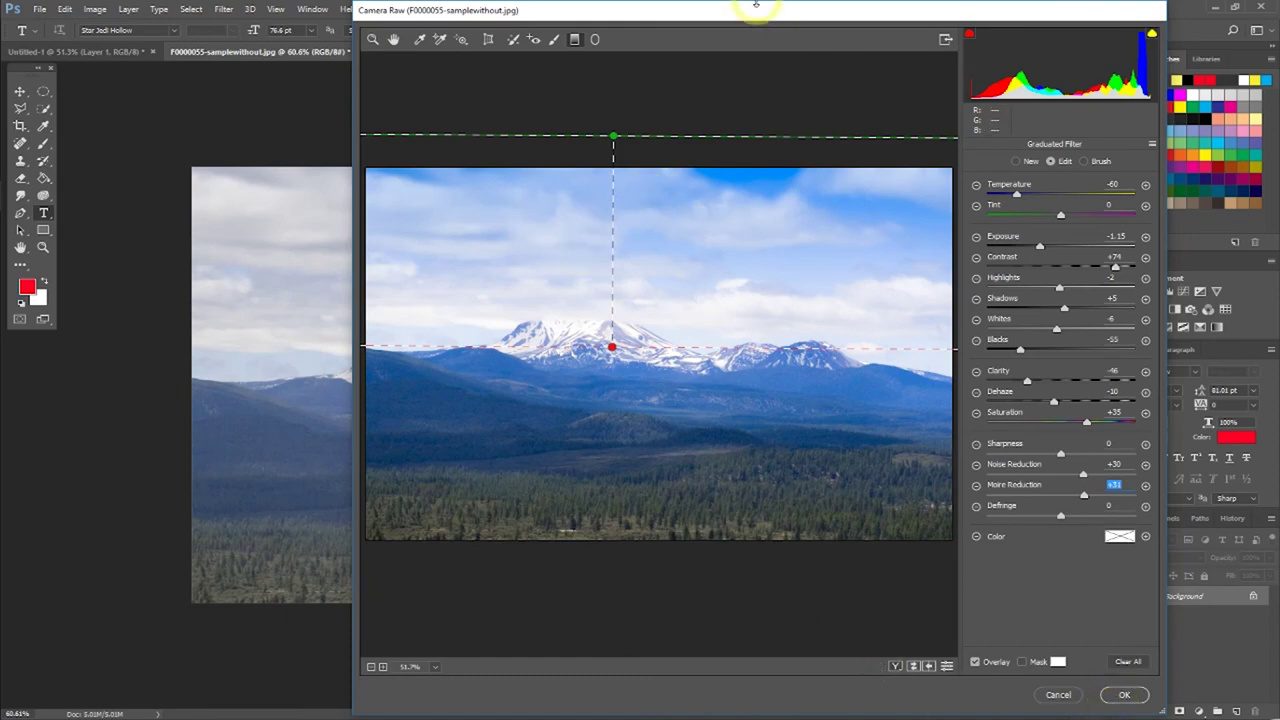
{"action": "mouse_move", "coordinate": [748, 10]}
{"action": "left_mouse_down"}
{"action": "mouse_move", "coordinate": [1151, 43]}
{"action": "mouse_move", "coordinate": [1260, 29]}
{"action": "mouse_move", "coordinate": [517, 40]}
{"action": "mouse_move", "coordinate": [634, 37]}
{"action": "mouse_move", "coordinate": [573, 70]}
{"action": "left_mouse_up"}
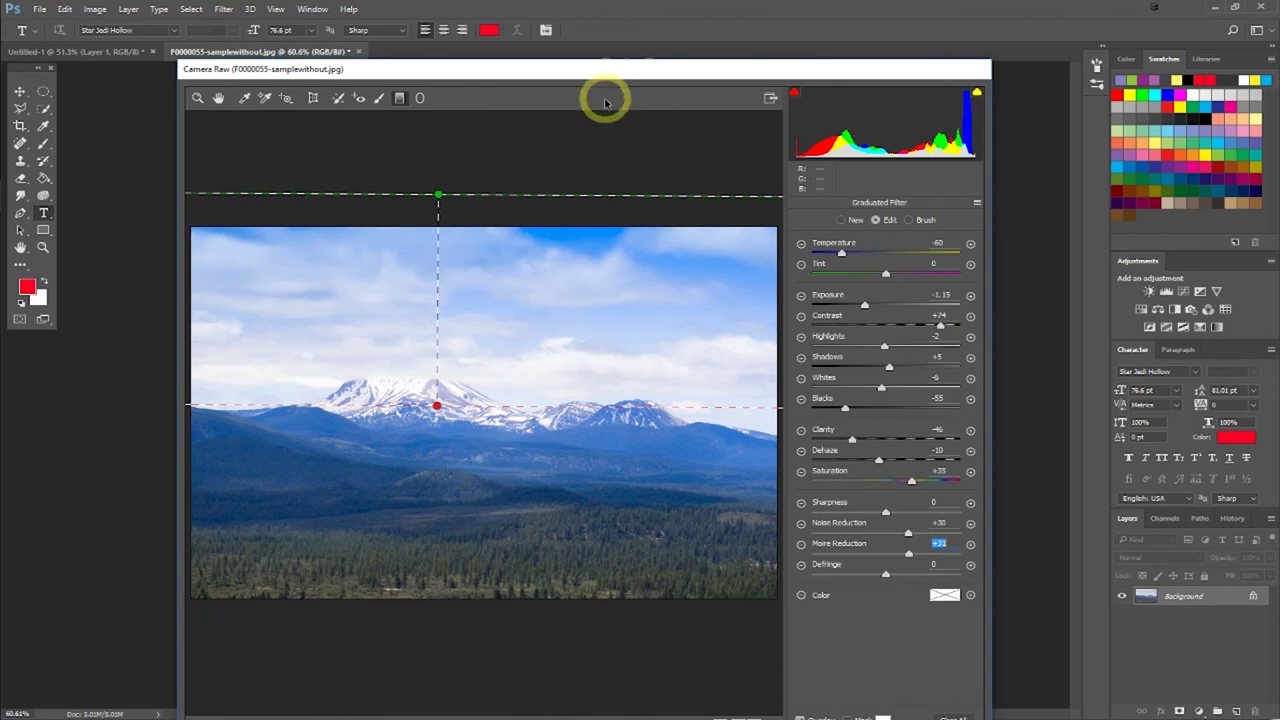
{"action": "left_click_drag", "start_coordinate": [600, 80], "coordinate": [612, 44]}
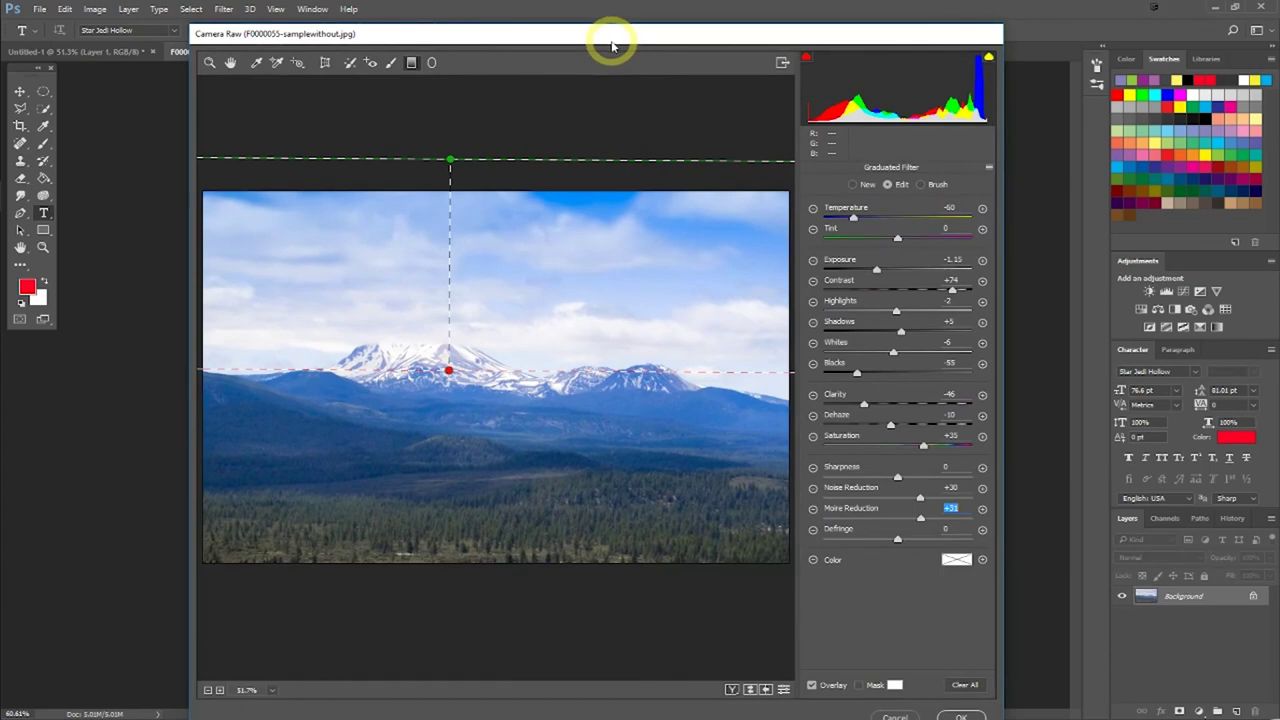
Close the Camera Raw Filter with Enter, returning to the mountain photo document
{"action": "key", "text": "Return"}
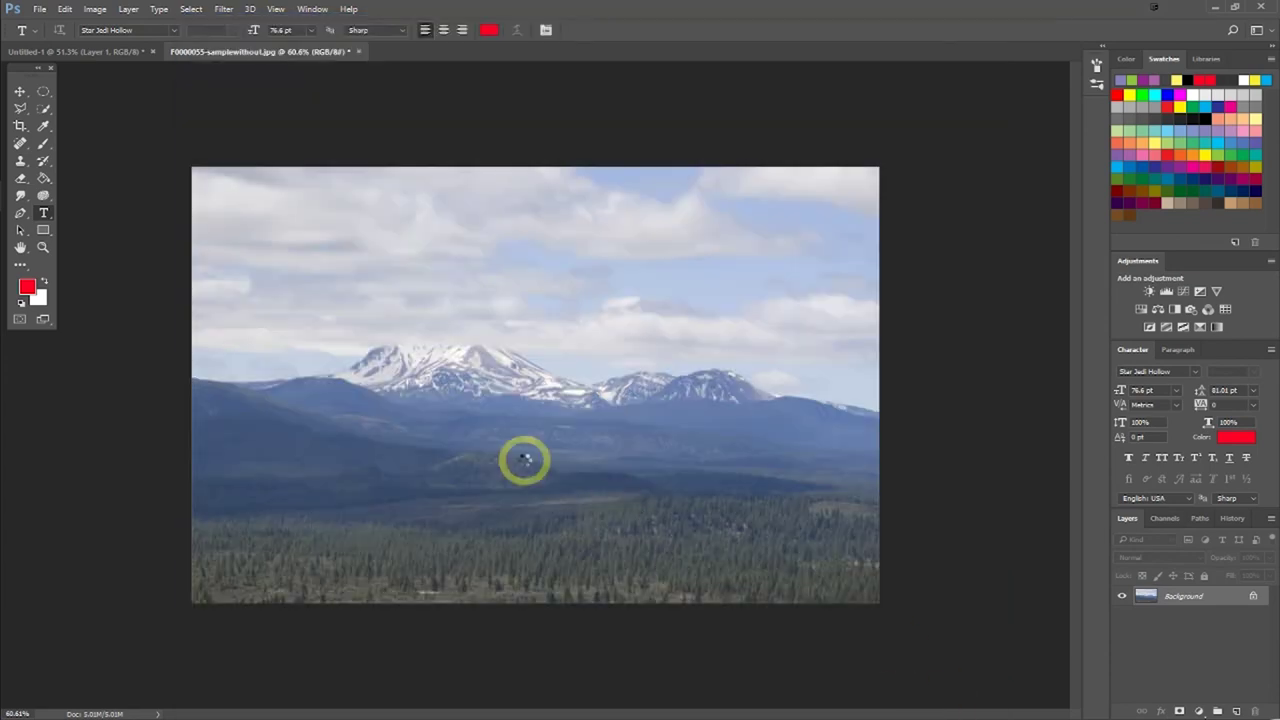